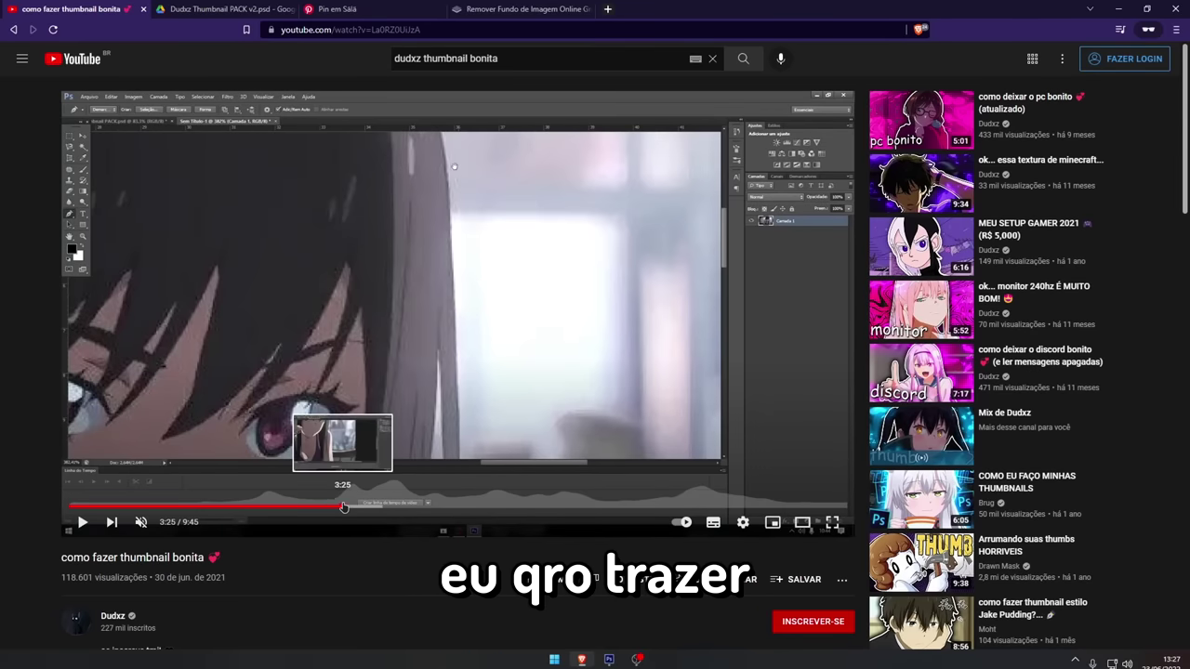
- Skim the thumbnail tutorial video and download Dudxz Thumbnail PACK v2.psd from its Google Drive page
drag(343, 507, 371, 511)
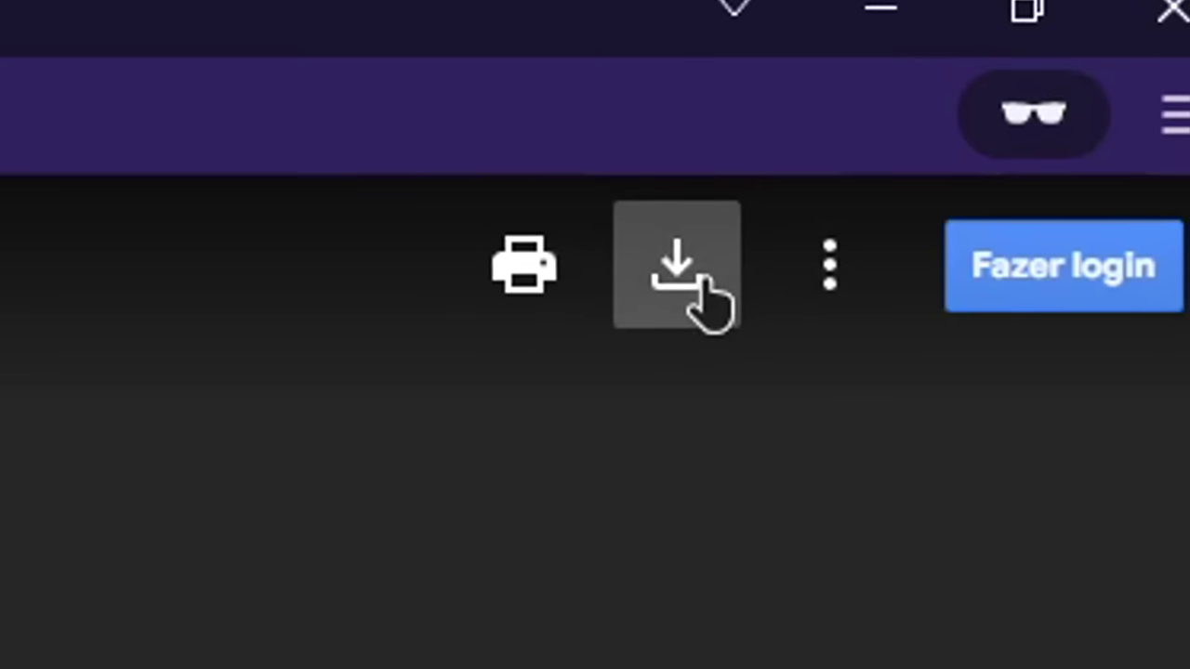
click(1115, 41)
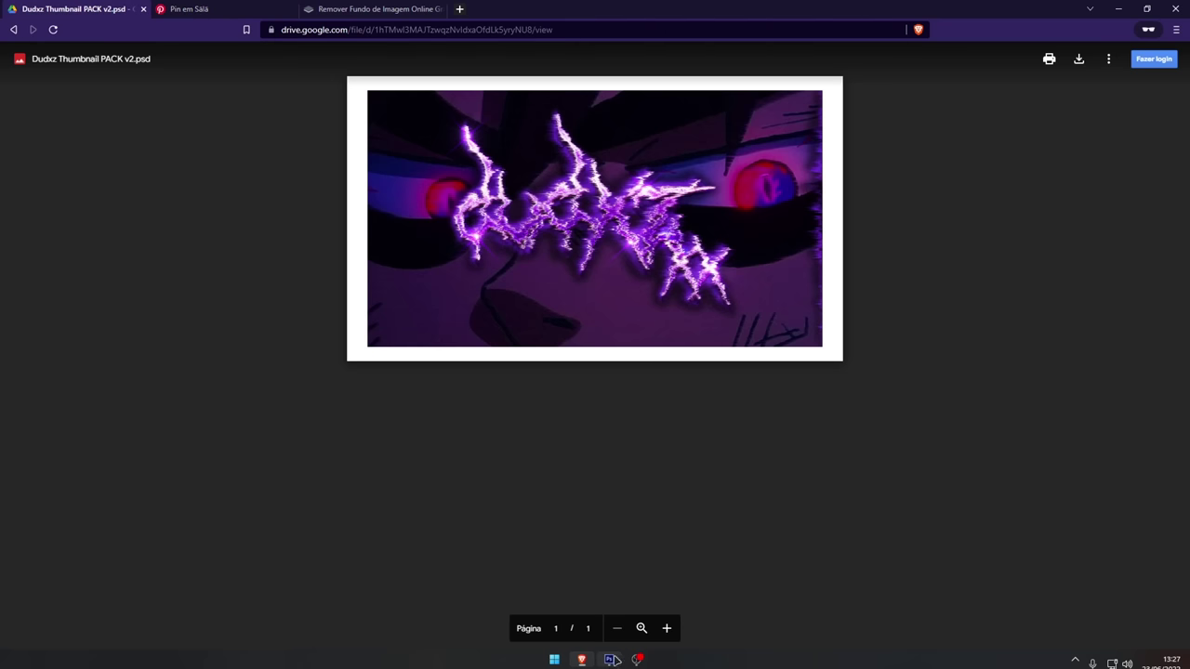
- Switch to Photoshop and examine the finished purple "thumb" example thumbnail up close
click(611, 660)
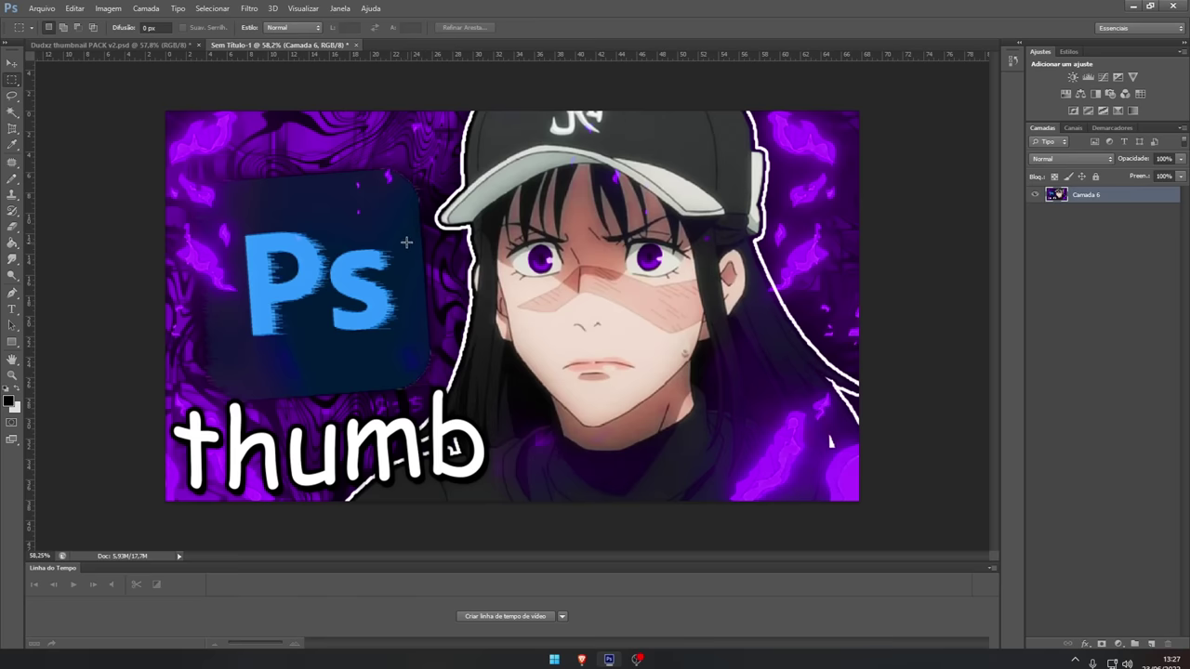
scroll(406, 243, down, 4)
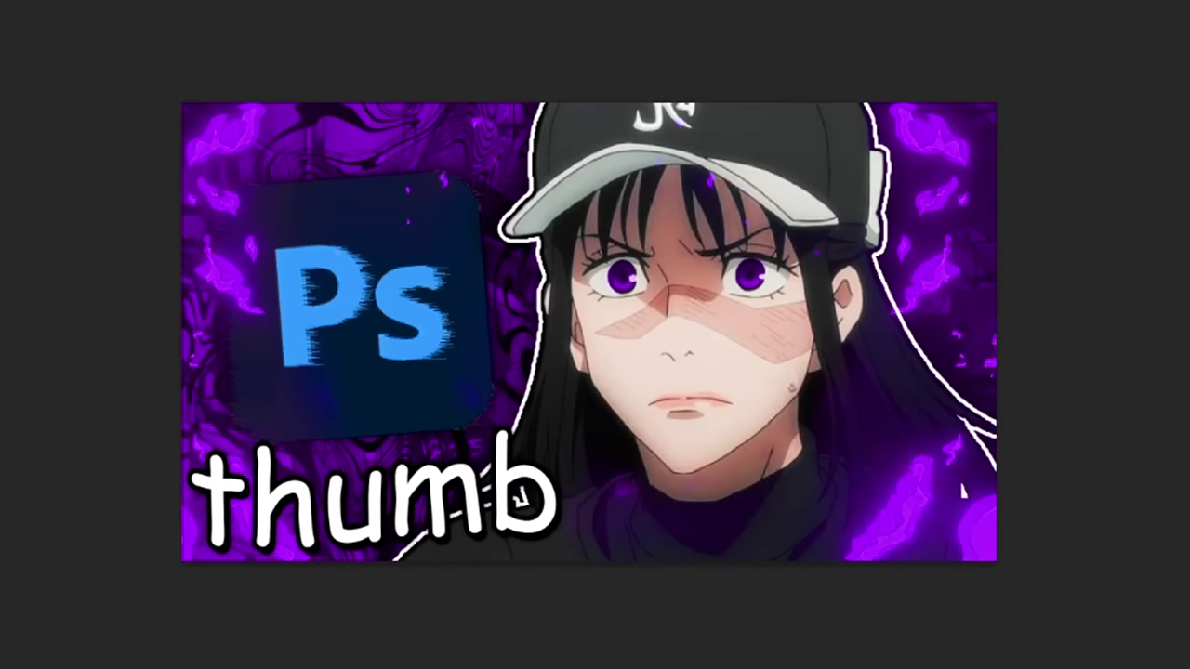
drag(769, 429, 228, 144)
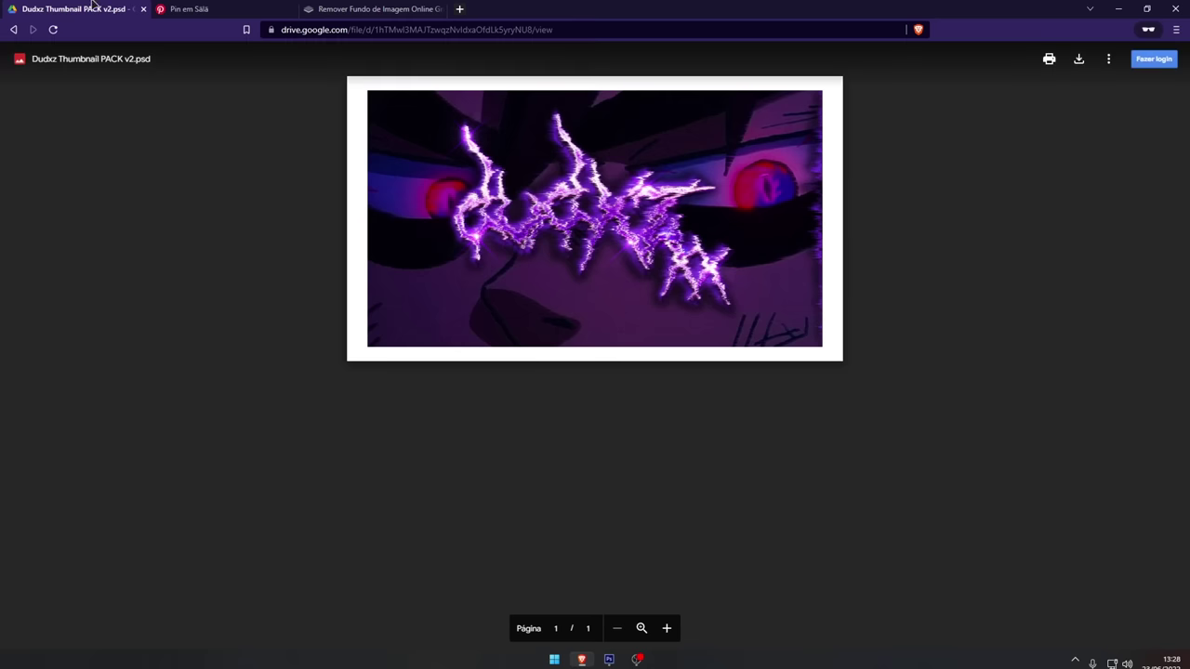
- Close the pack's Google Drive page in the browser and save the black-cap character image from the Pinterest pin
middle_click(93, 5)
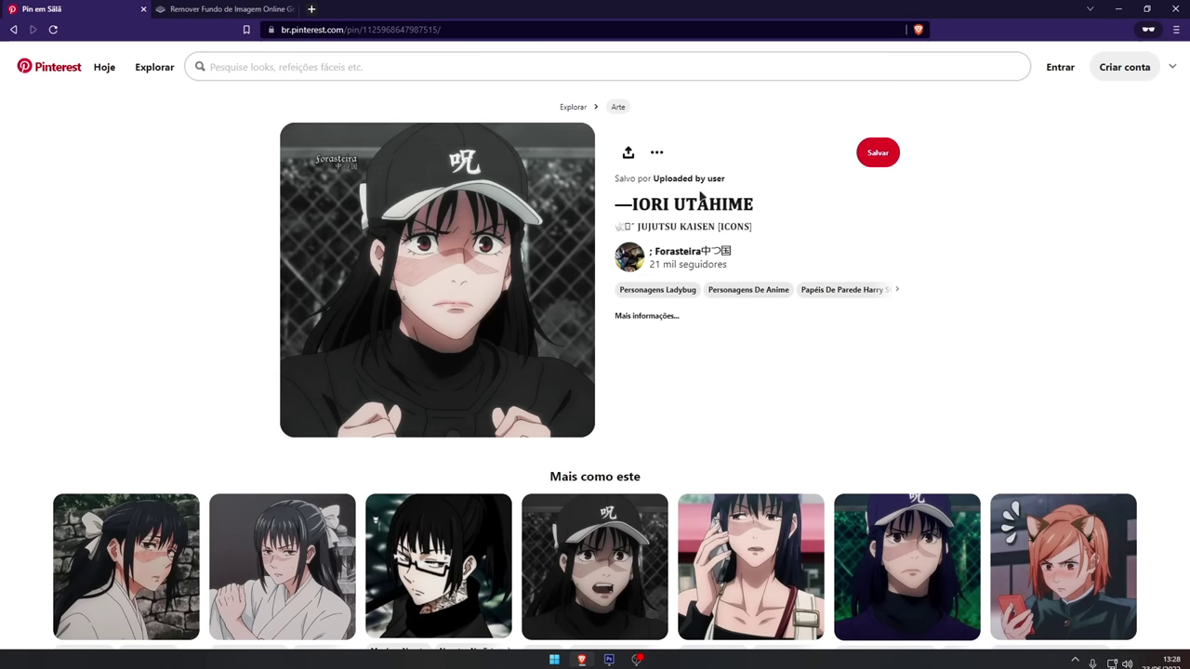
right_click(370, 264)
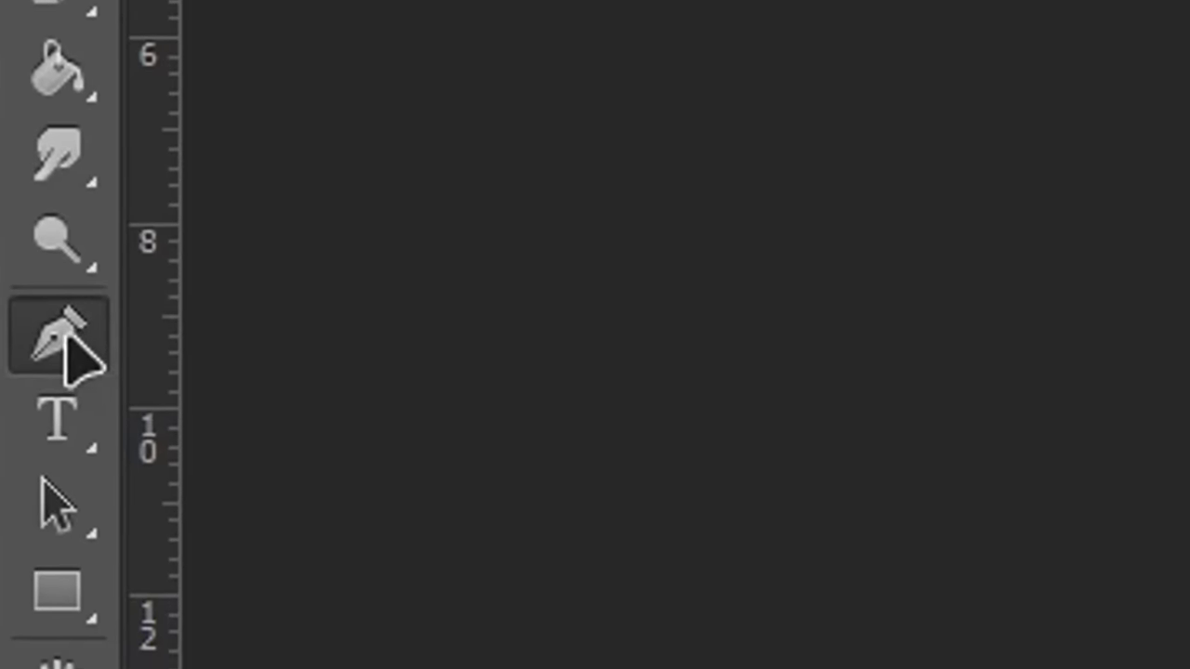
right_click(13, 292)
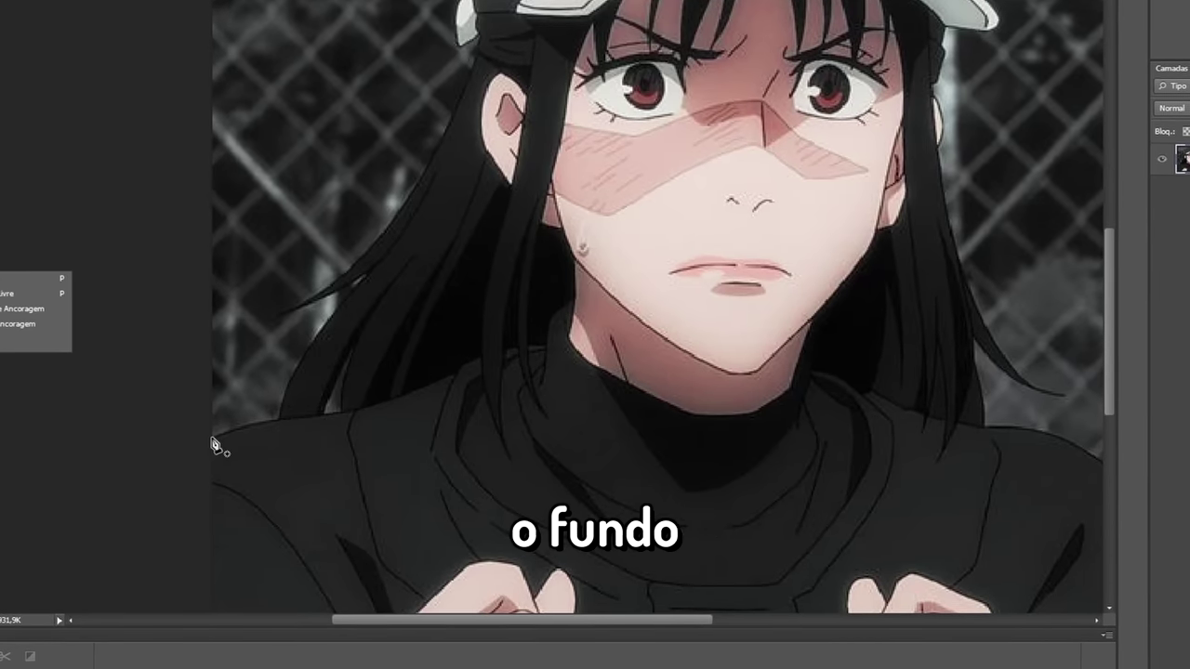
click(213, 439)
drag(236, 428, 295, 407)
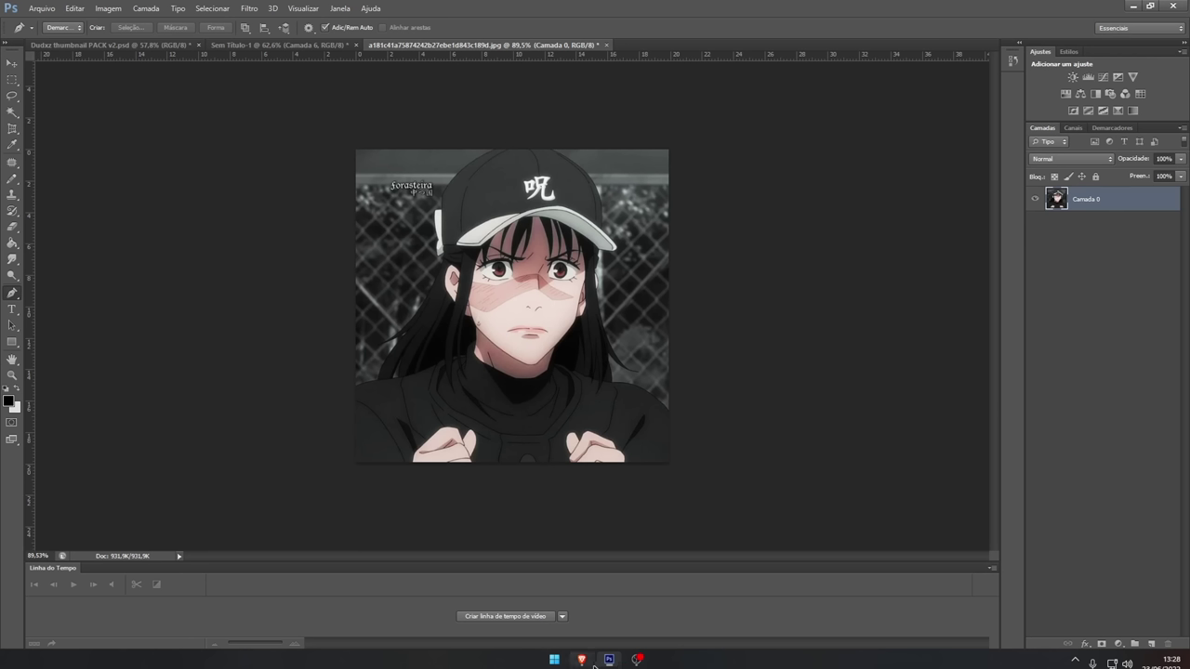
- Switch to the browser, remove the character image's background with remove.bg and download the 500 × 500 preview
click(582, 660)
click(360, 30)
click(376, 29)
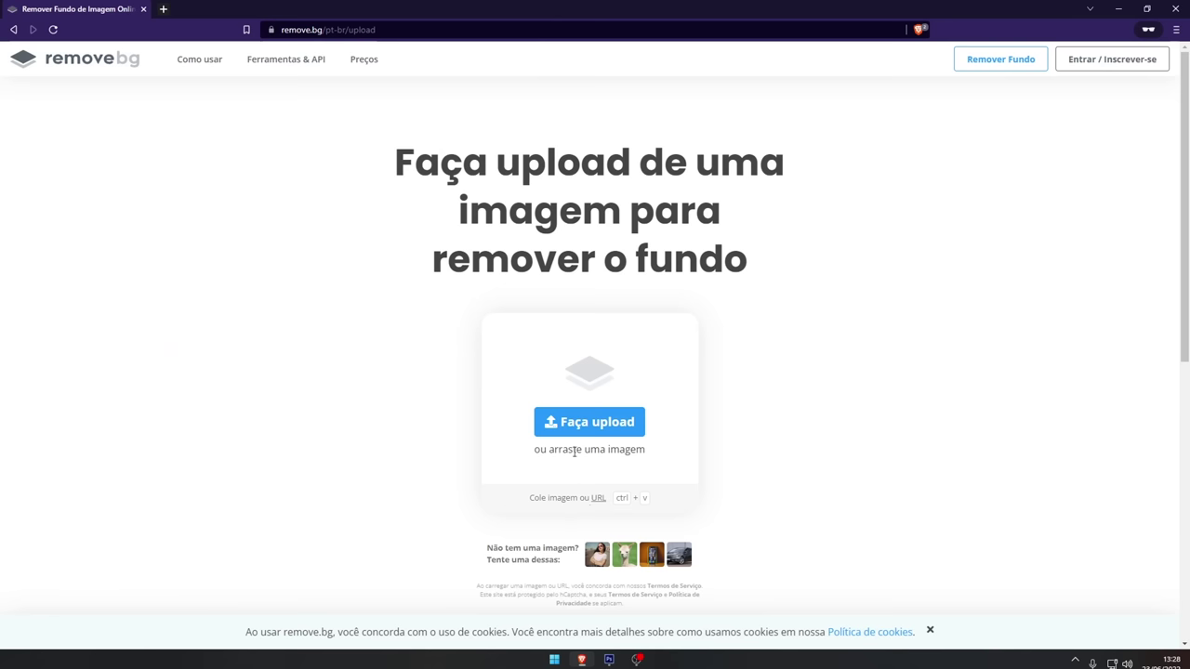
key(ctrl+v)
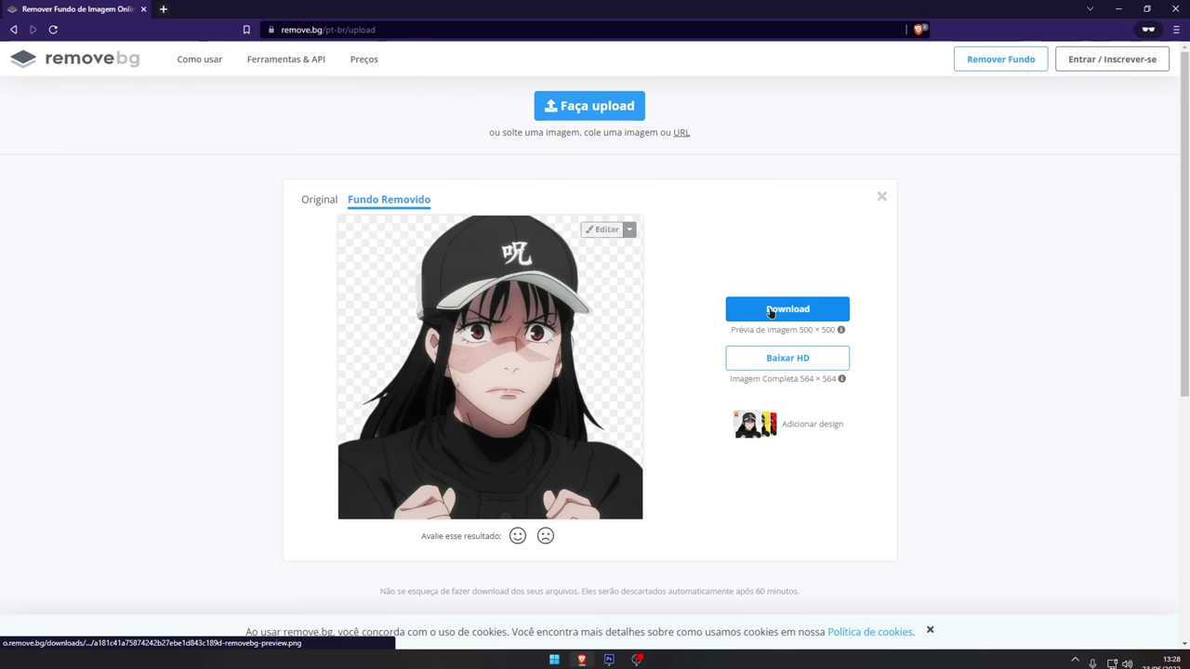
click(770, 312)
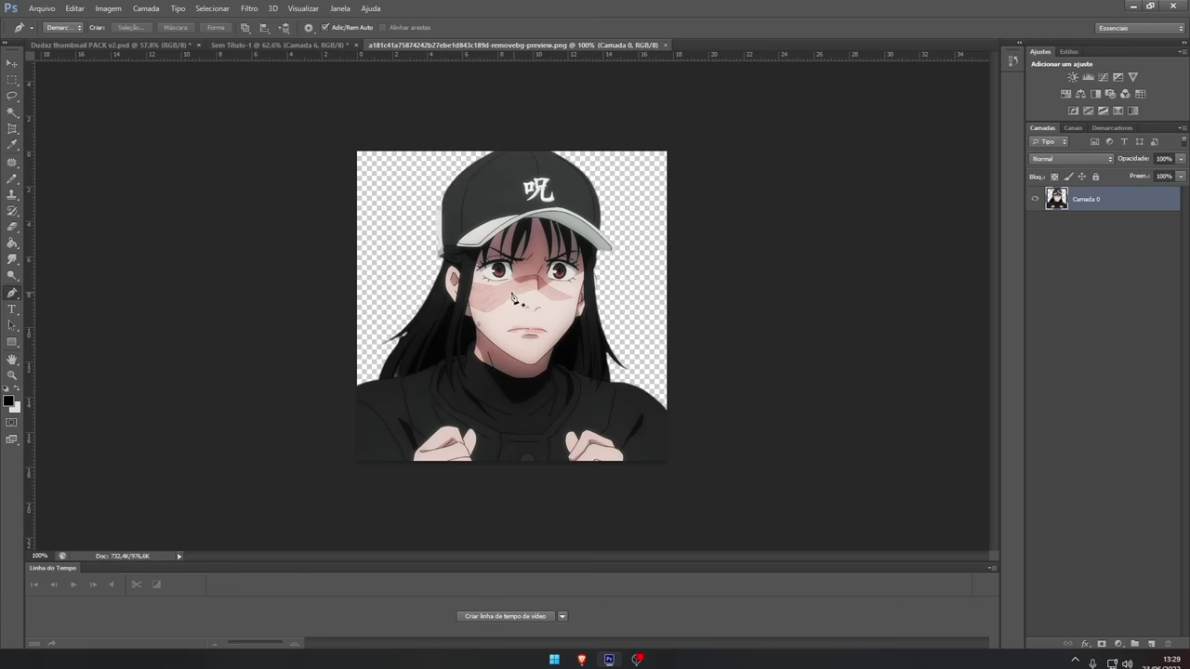
- In Photoshop, trace Pen tool paths around the leftover background patches along both sides of the character's hair
key(ctrl+plus)
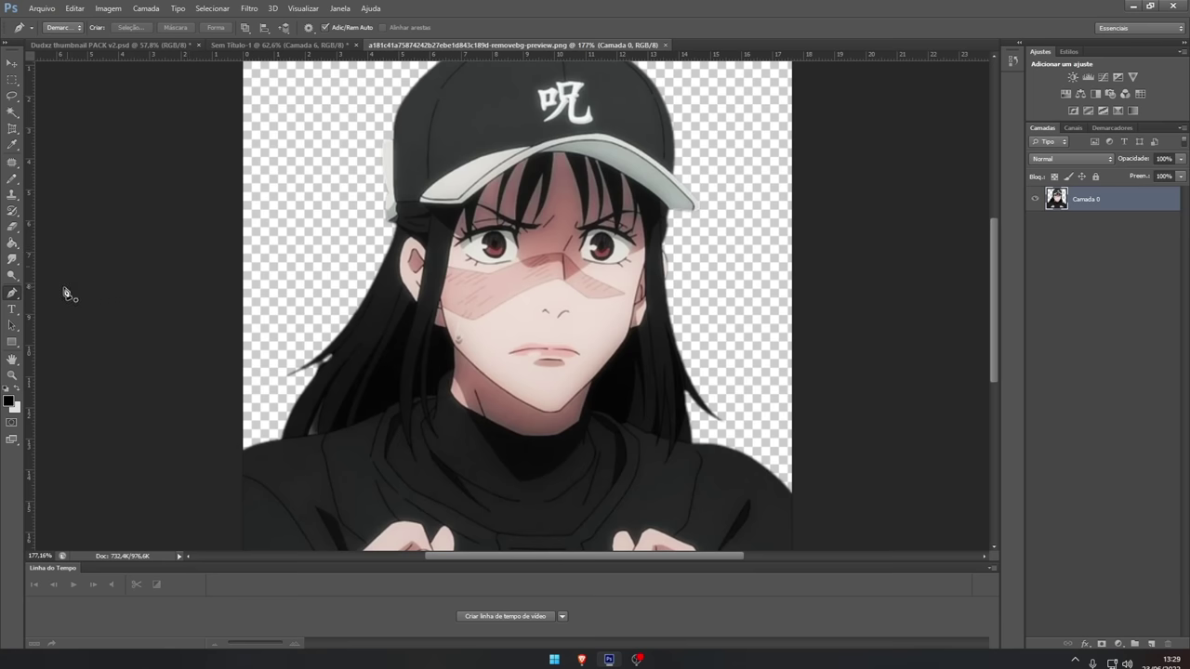
scroll(299, 424, up, 6)
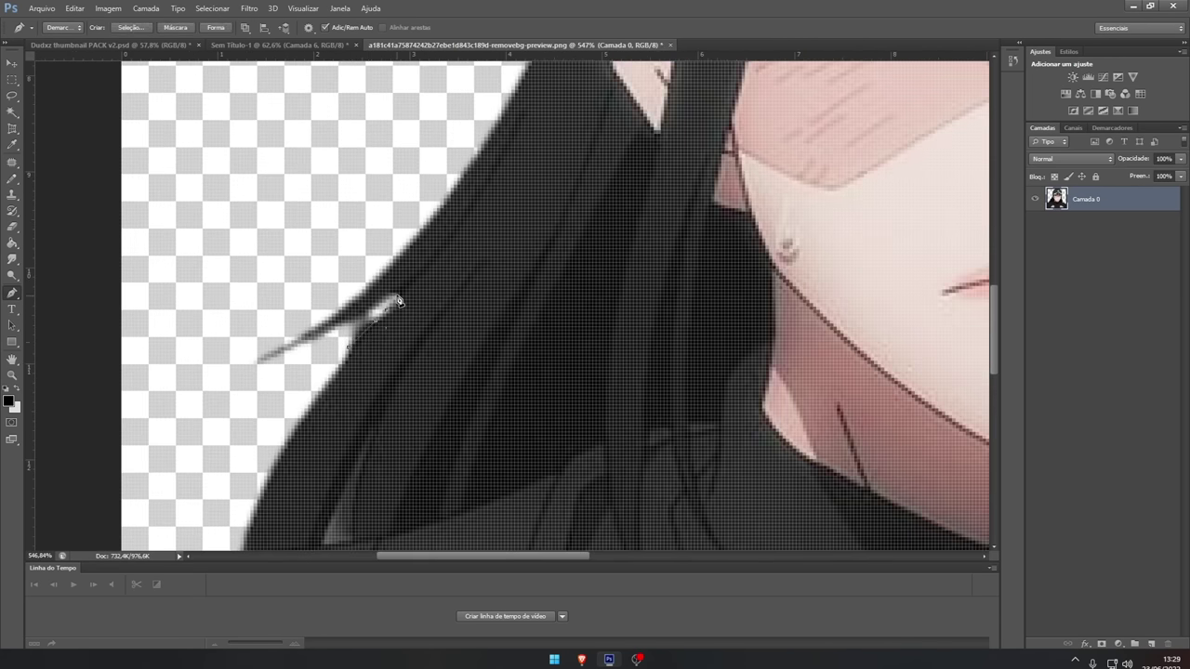
scroll(393, 409, up, 2)
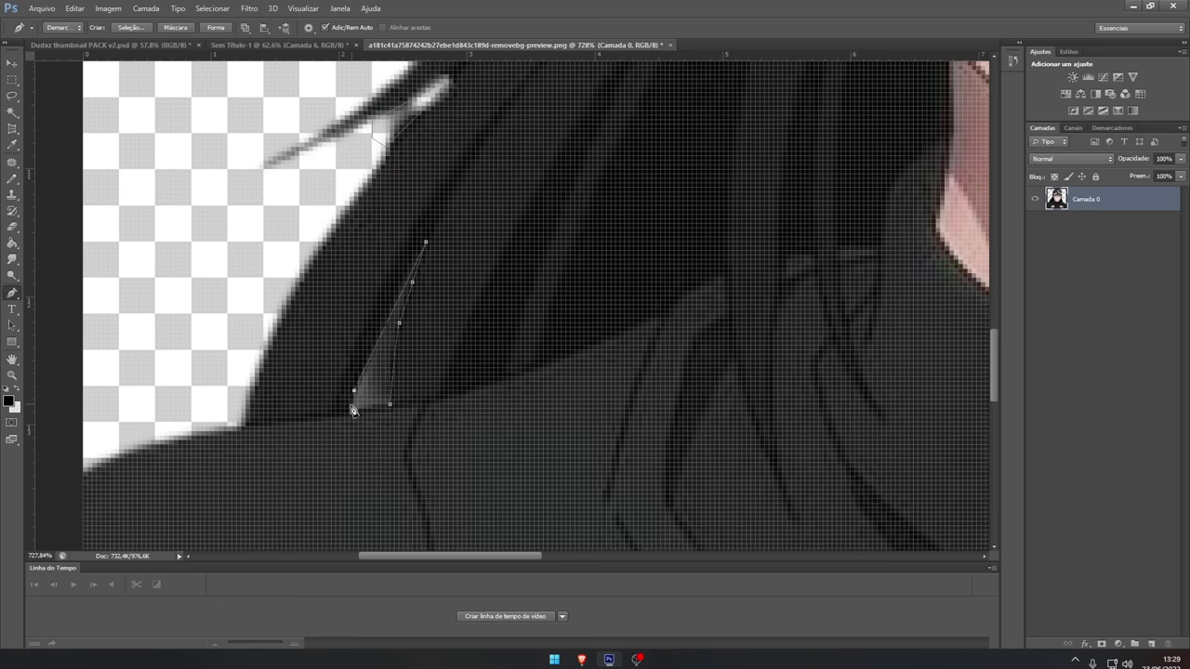
scroll(641, 306, down, 2)
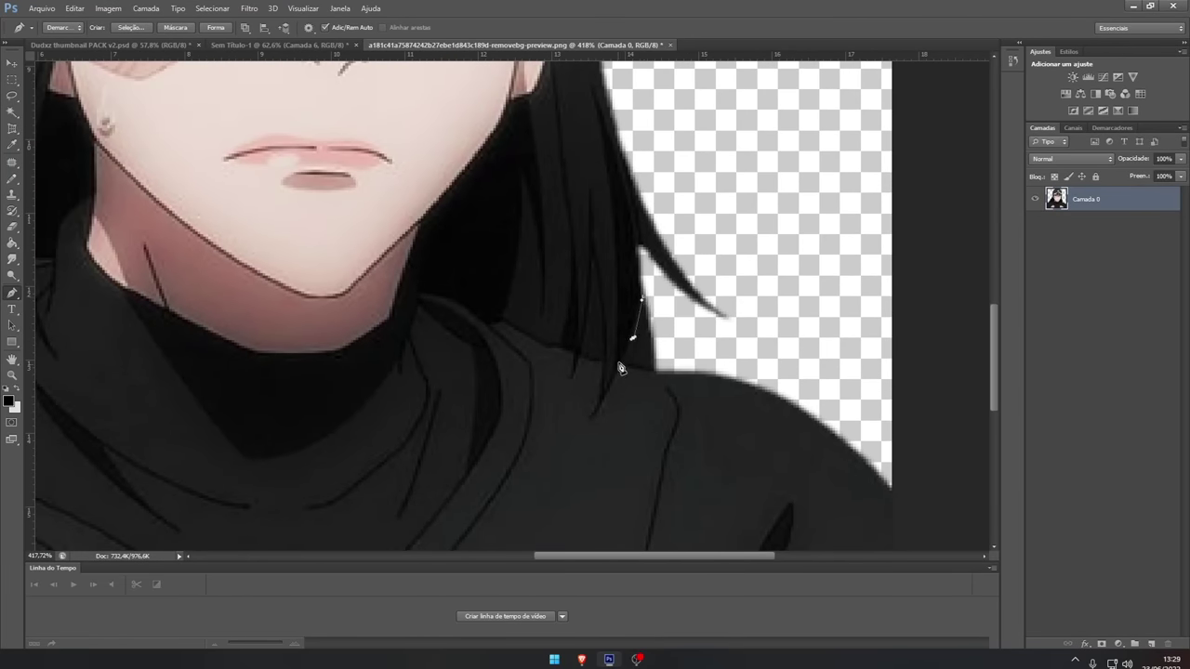
scroll(622, 370, down, 3)
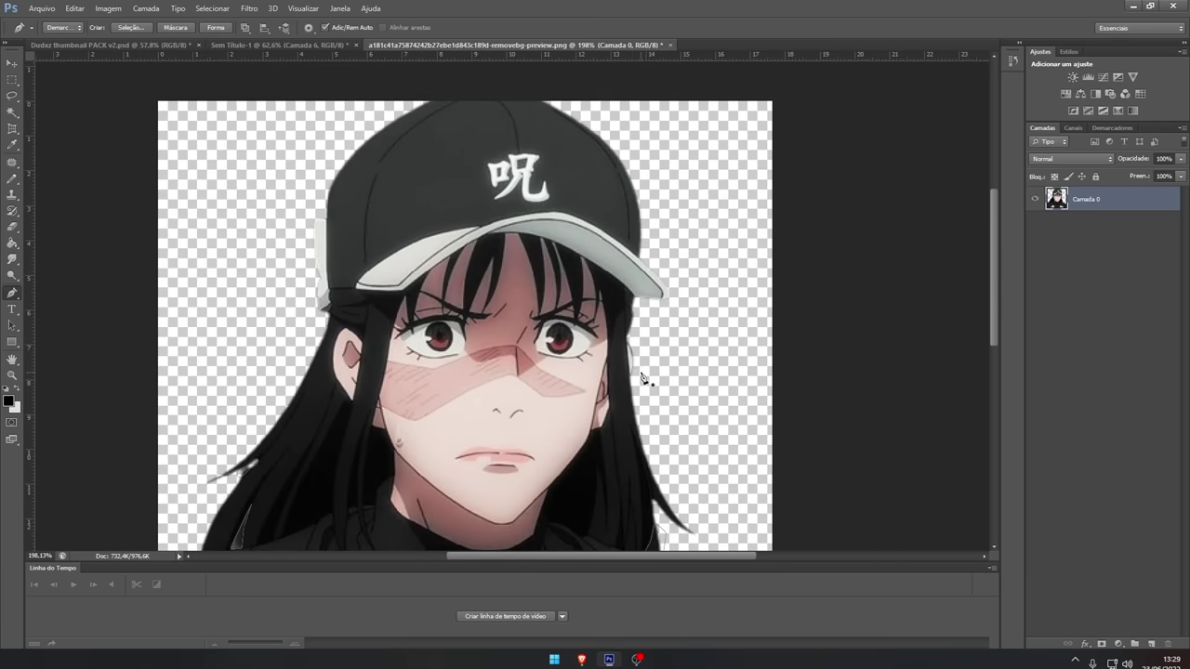
scroll(623, 371, up, 4)
scroll(623, 371, up, 1)
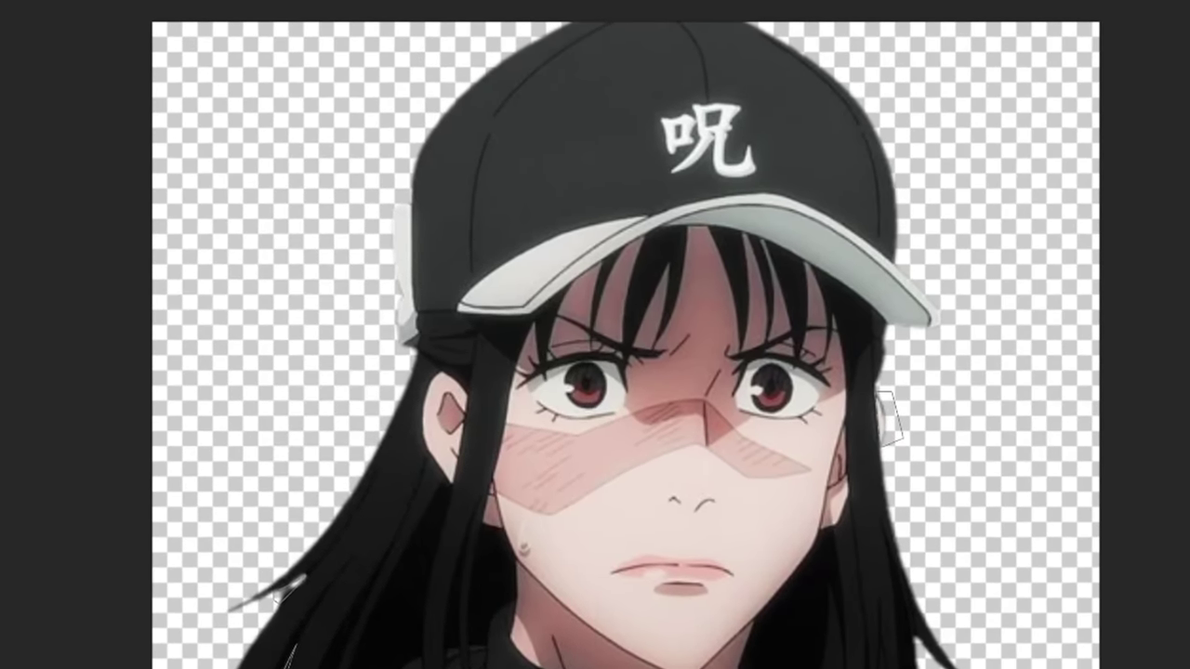
- Convert the traced paths into a selection, delete the leftover background patches and deselect
right_click(252, 125)
click(354, 276)
click(569, 46)
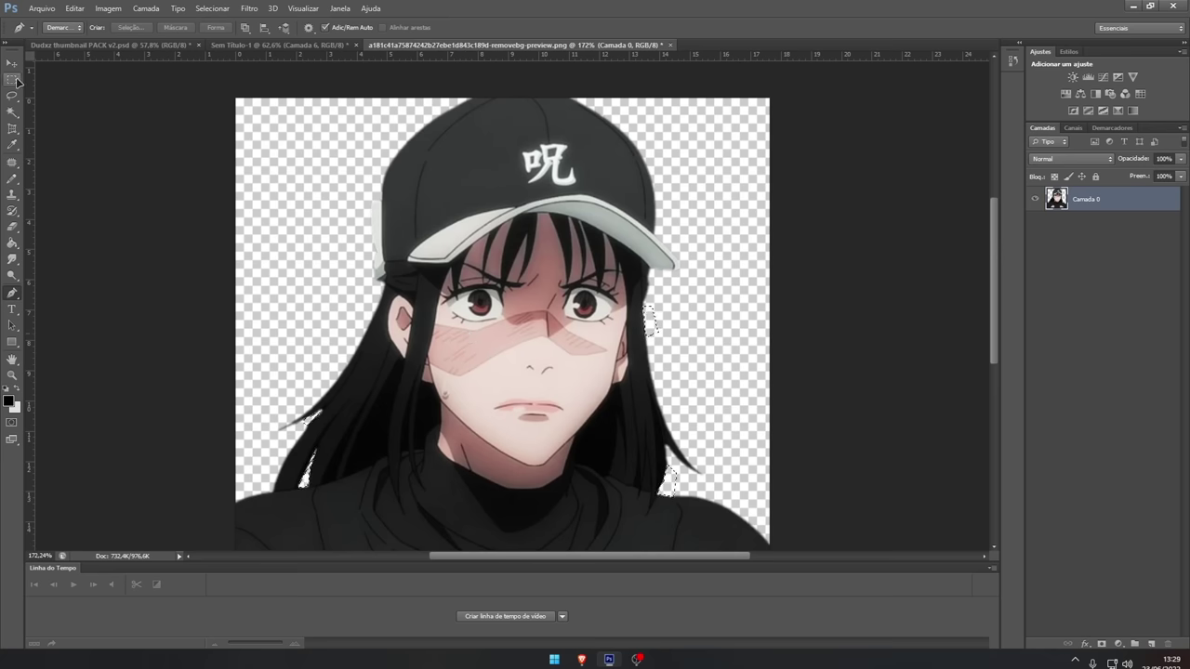
click(12, 80)
scroll(428, 296, down, 3)
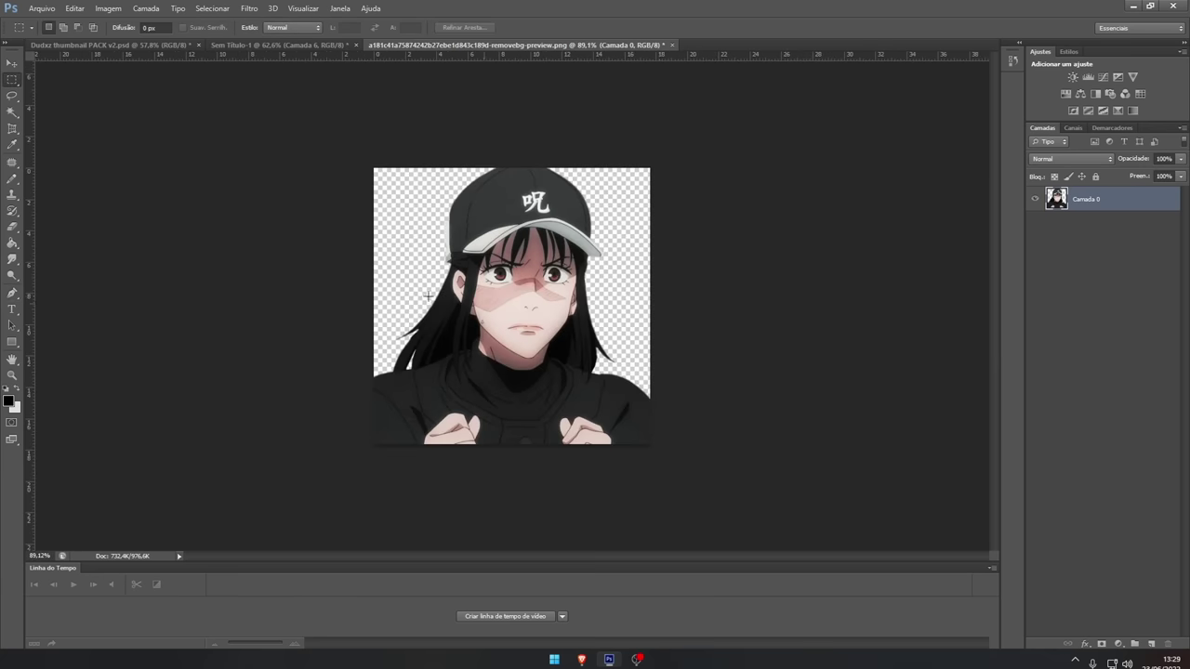
- Create a new 1920 × 1080 pixel RGB document at 72 pixels per inch with transparent background contents
click(130, 45)
click(42, 8)
click(46, 22)
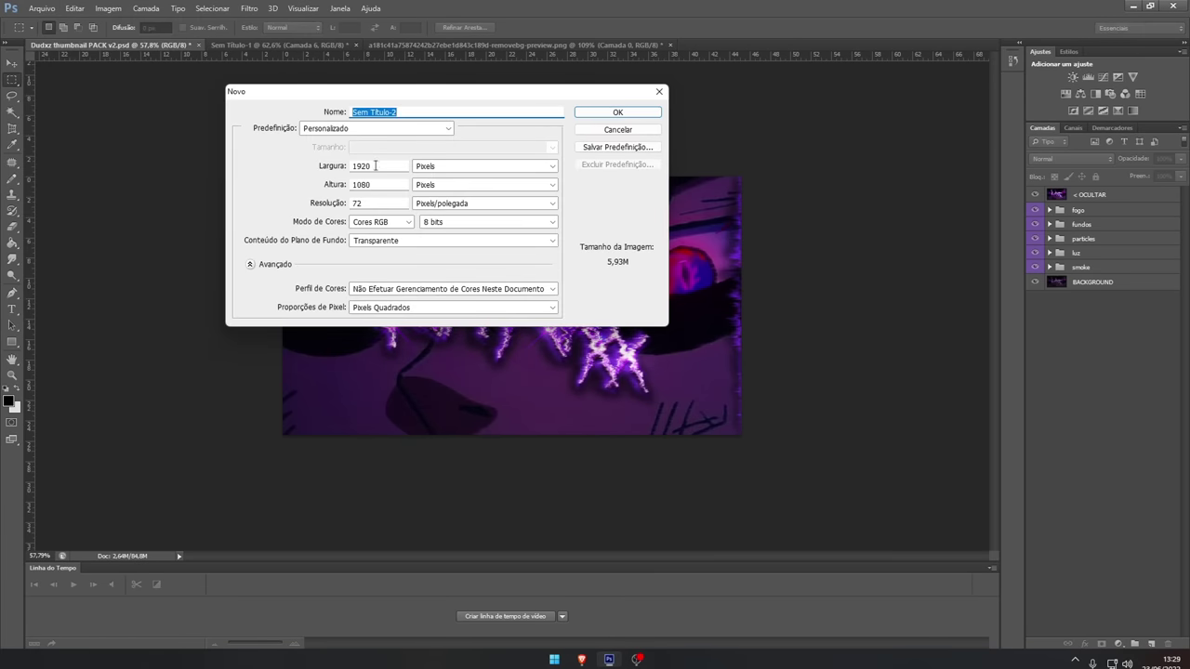
double_click(376, 165)
double_click(379, 184)
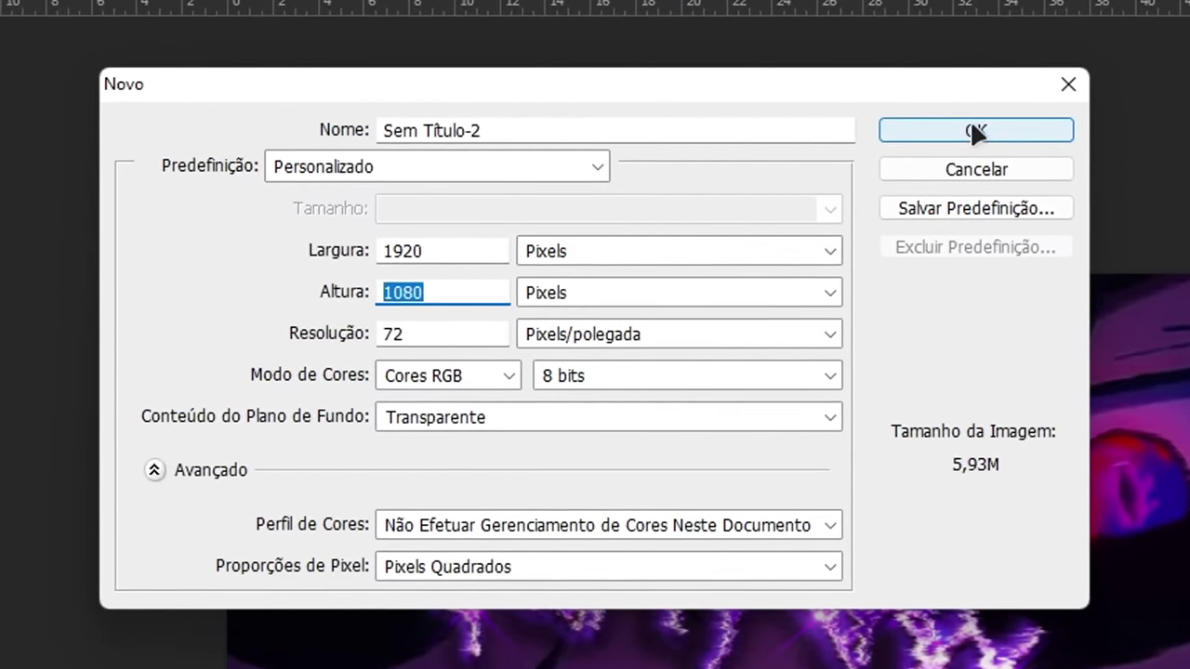
click(970, 123)
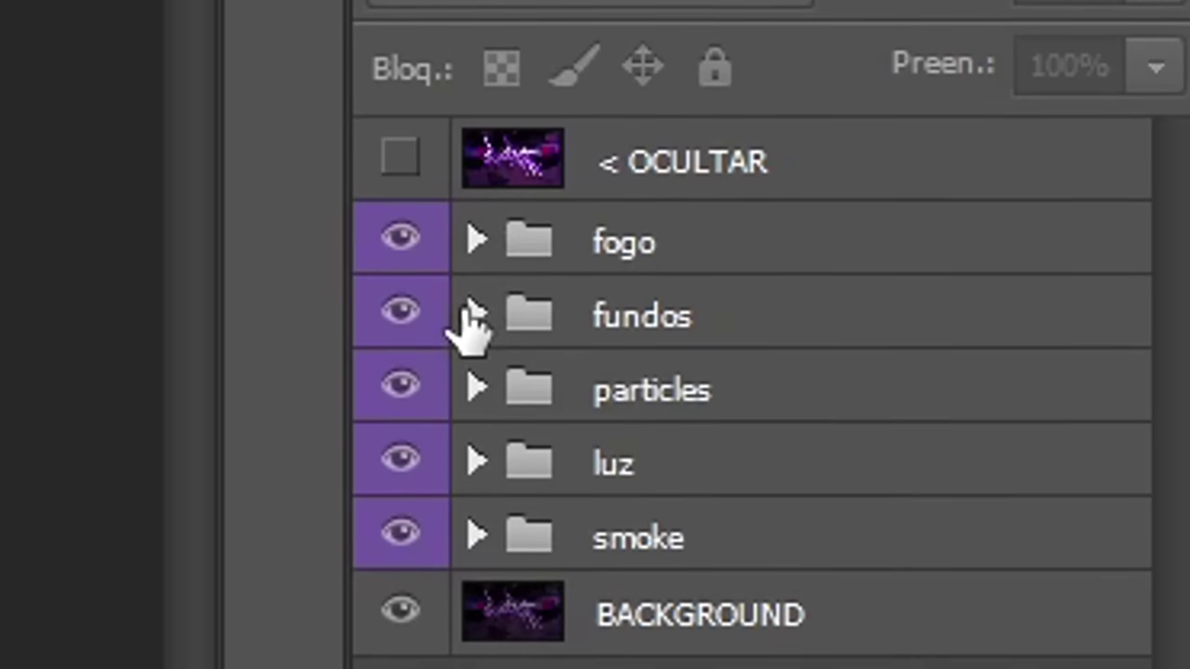
- Expand the fundos group in the thumbnail pack and compare backgrounds 1 and 2 by switching their visibility
click(1049, 224)
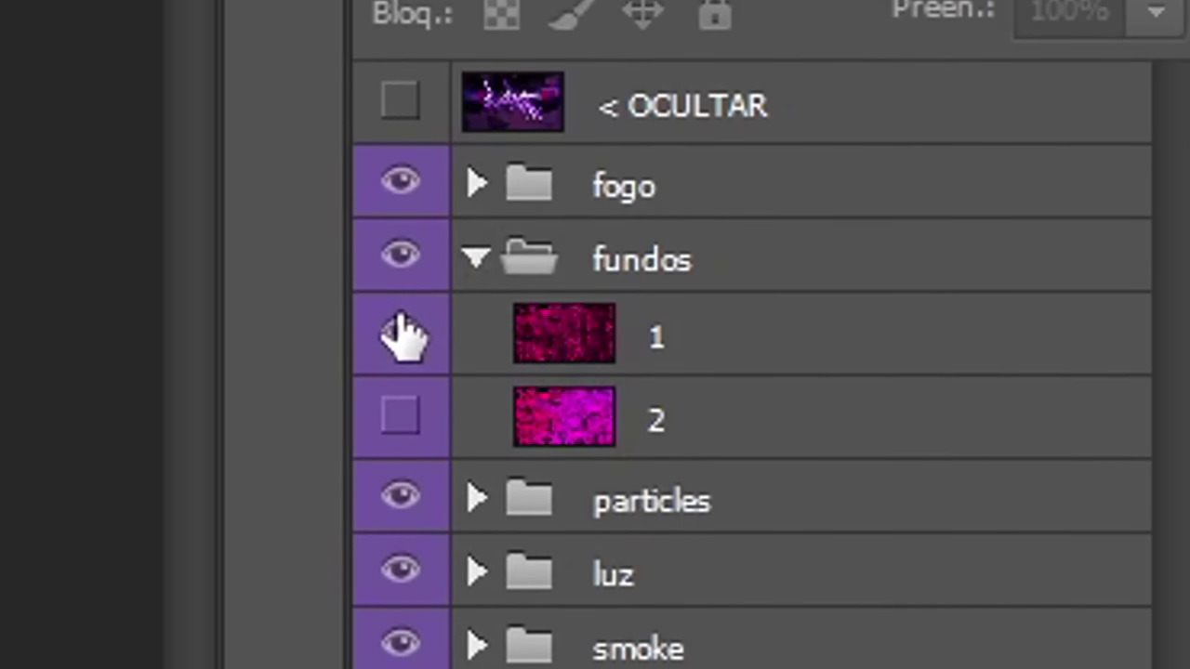
click(401, 326)
click(400, 333)
scroll(584, 226, down, 4)
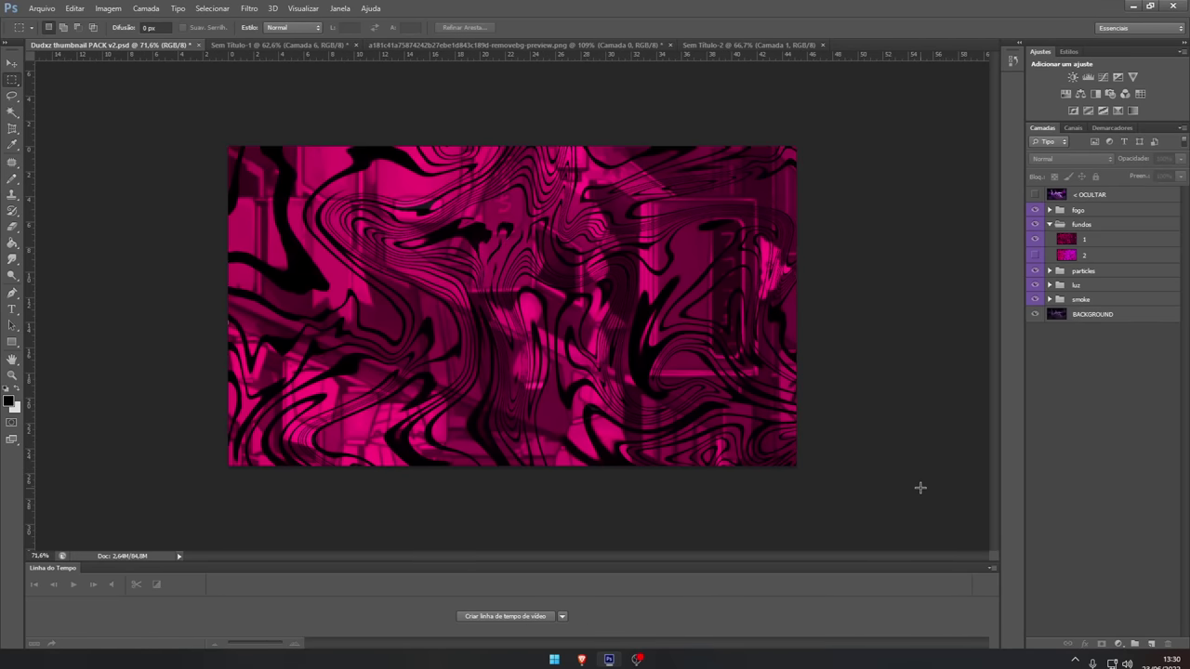
click(1035, 239)
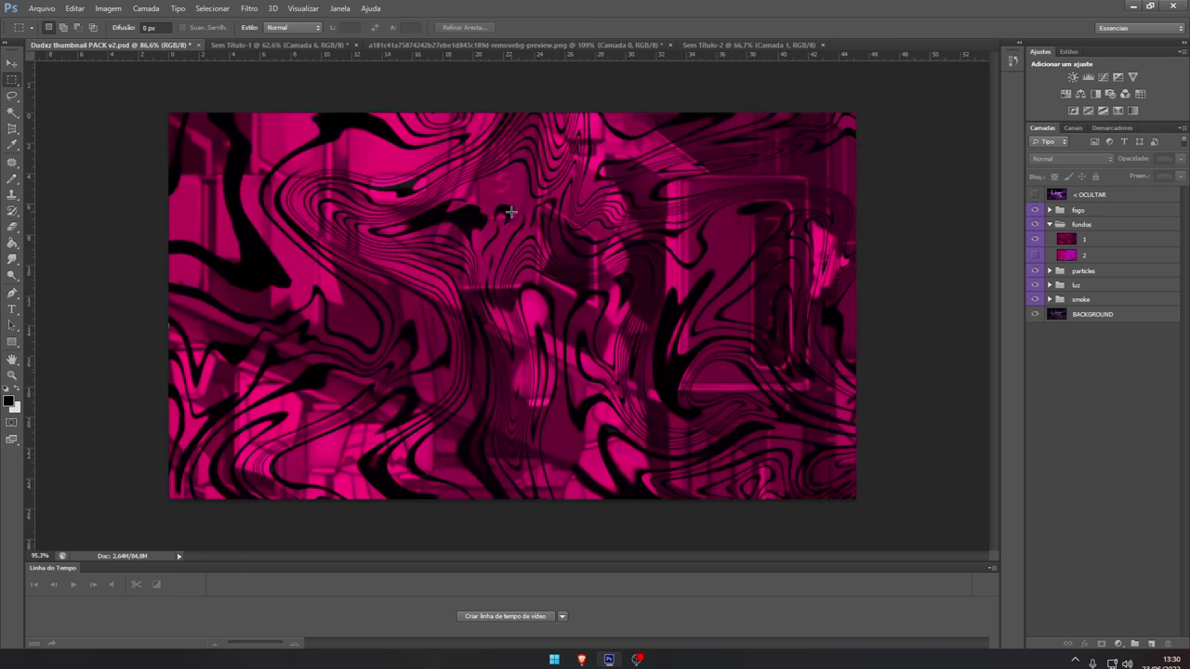
click(1035, 239)
click(1035, 254)
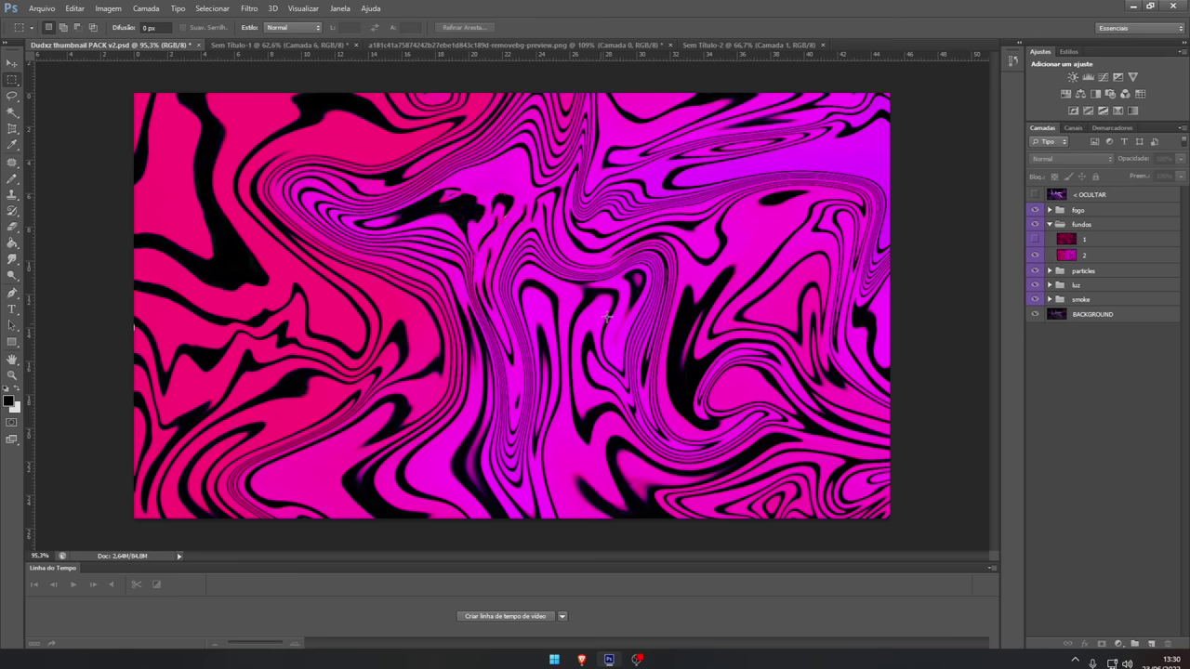
scroll(822, 479, down, 3)
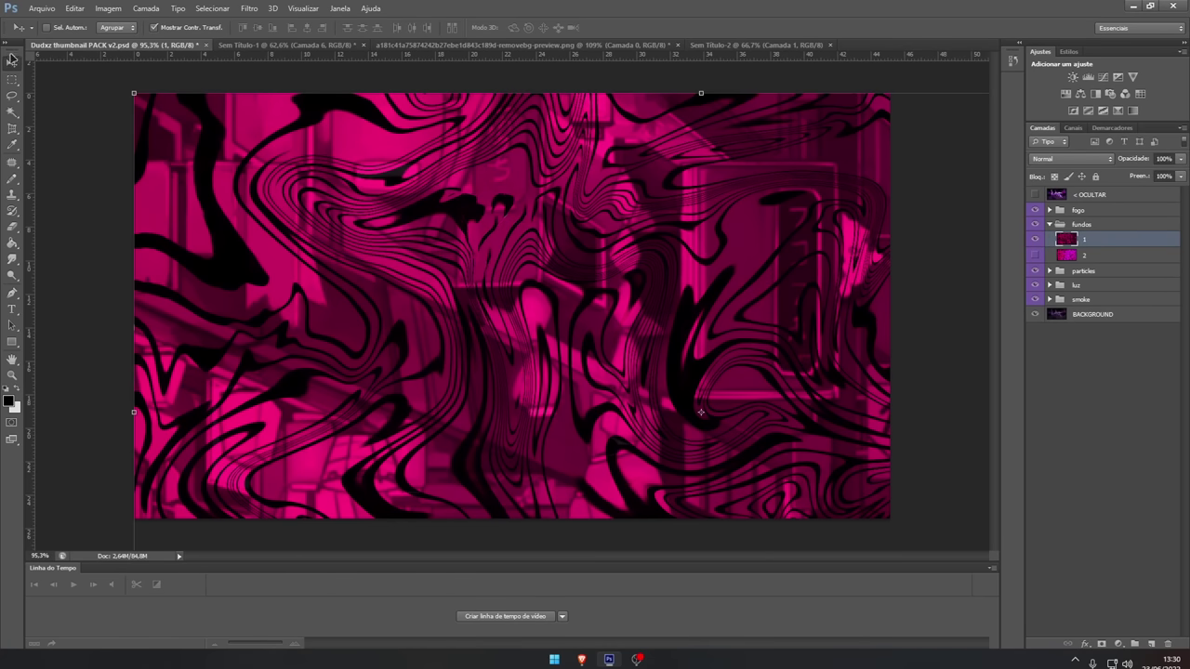
- Copy background 1 from the pack into Sem Título-2 and position it to cover the whole canvas
drag(177, 152, 700, 53)
drag(426, 158, 382, 180)
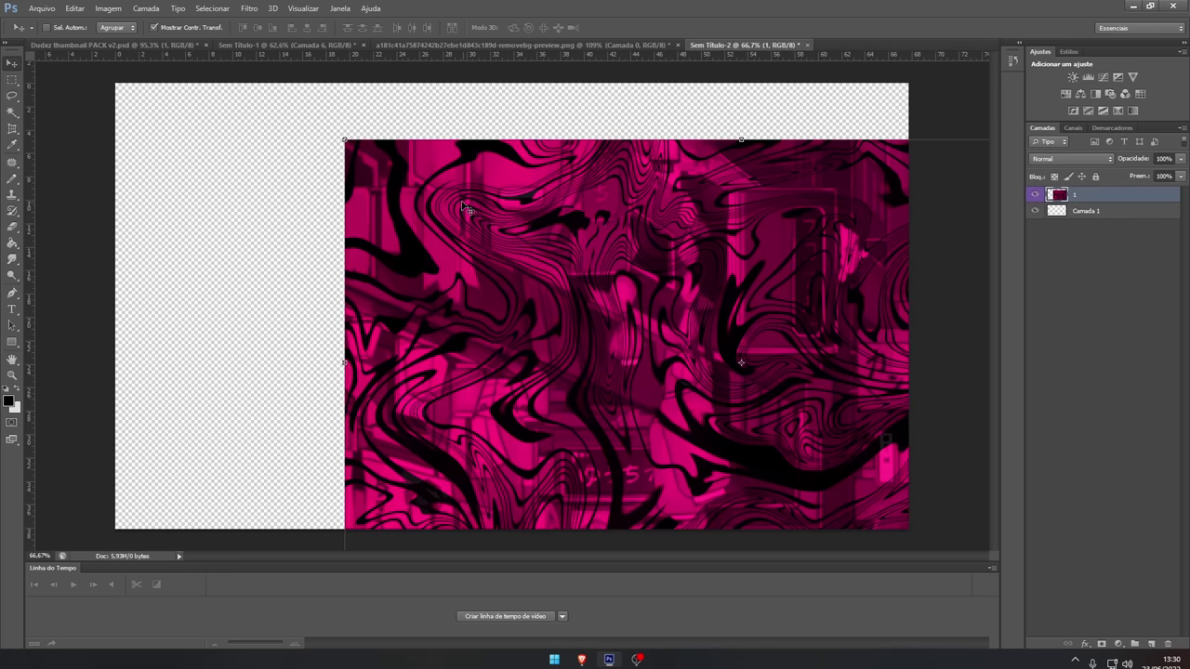
scroll(469, 208, down, 7)
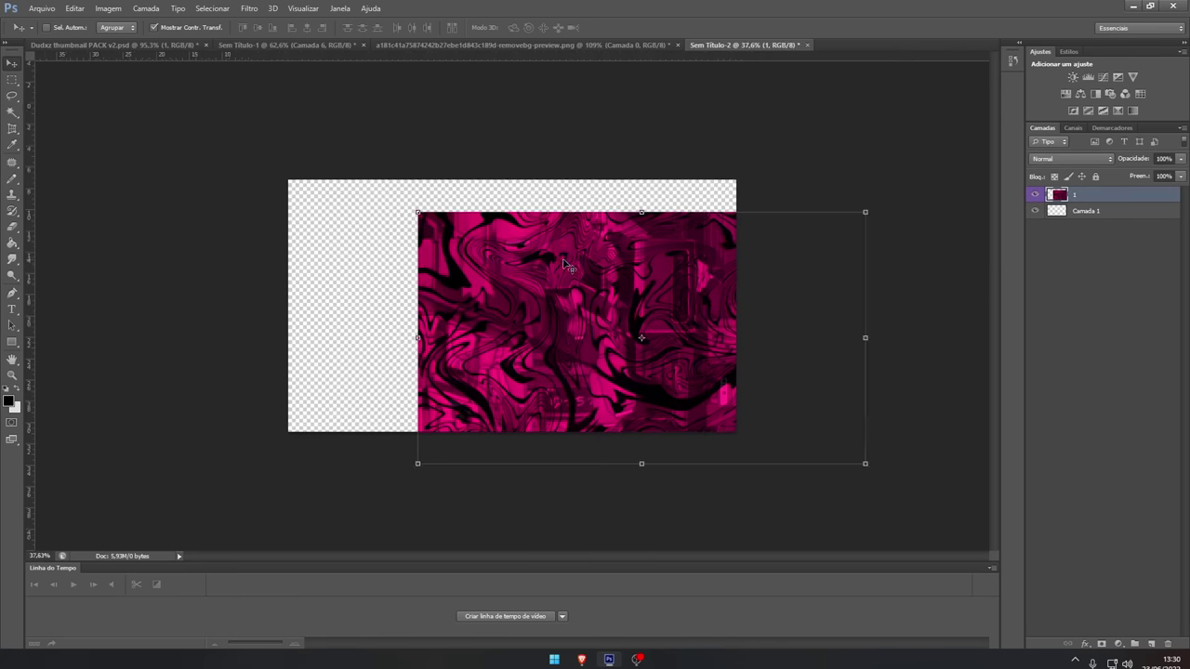
drag(487, 266, 369, 237)
key(ctrl+plus)
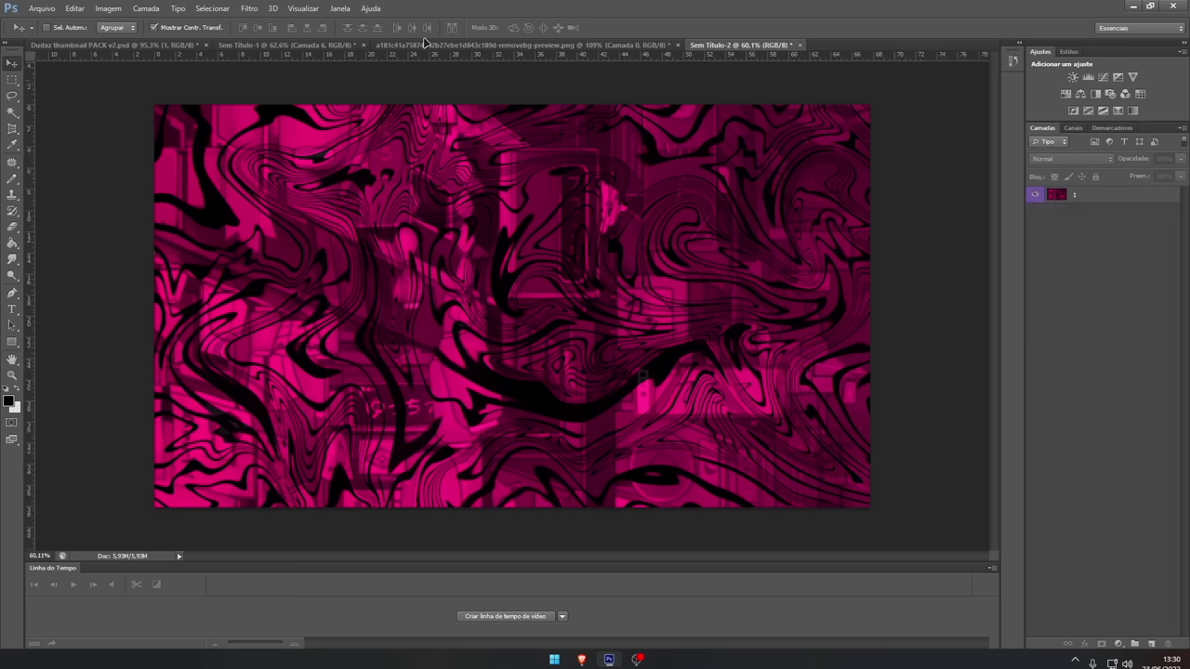
- Copy the cut-out character into Sem Título-2 as a layer above the pink background
click(418, 46)
drag(497, 272, 741, 128)
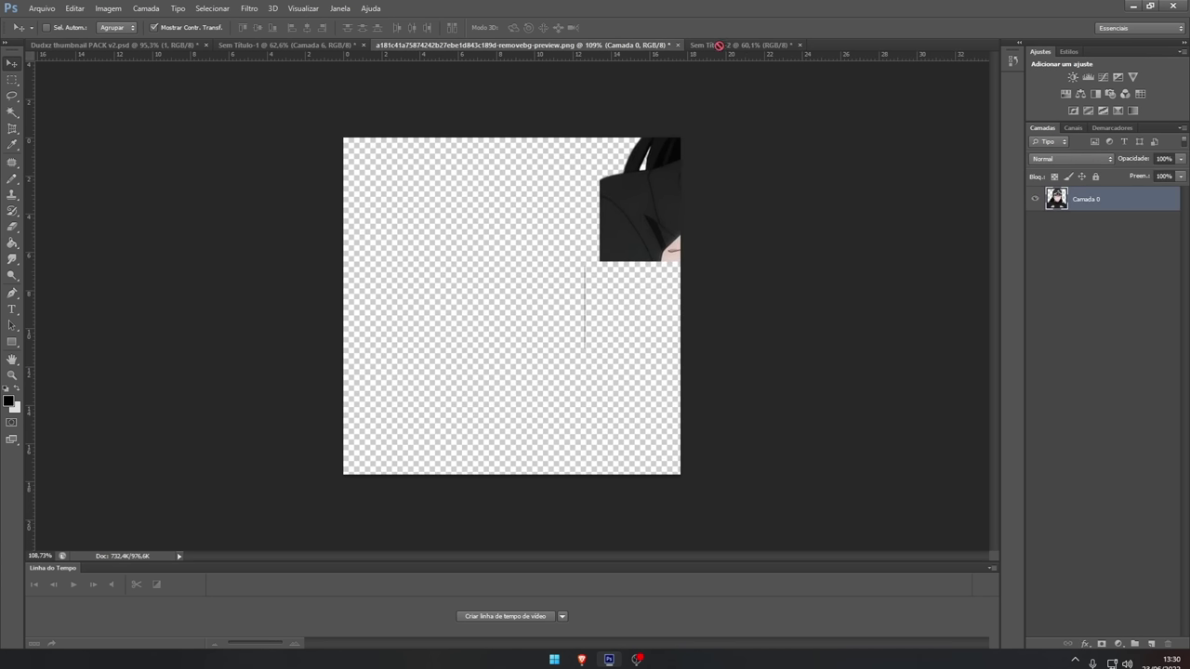
drag(718, 44, 717, 191)
click(664, 44)
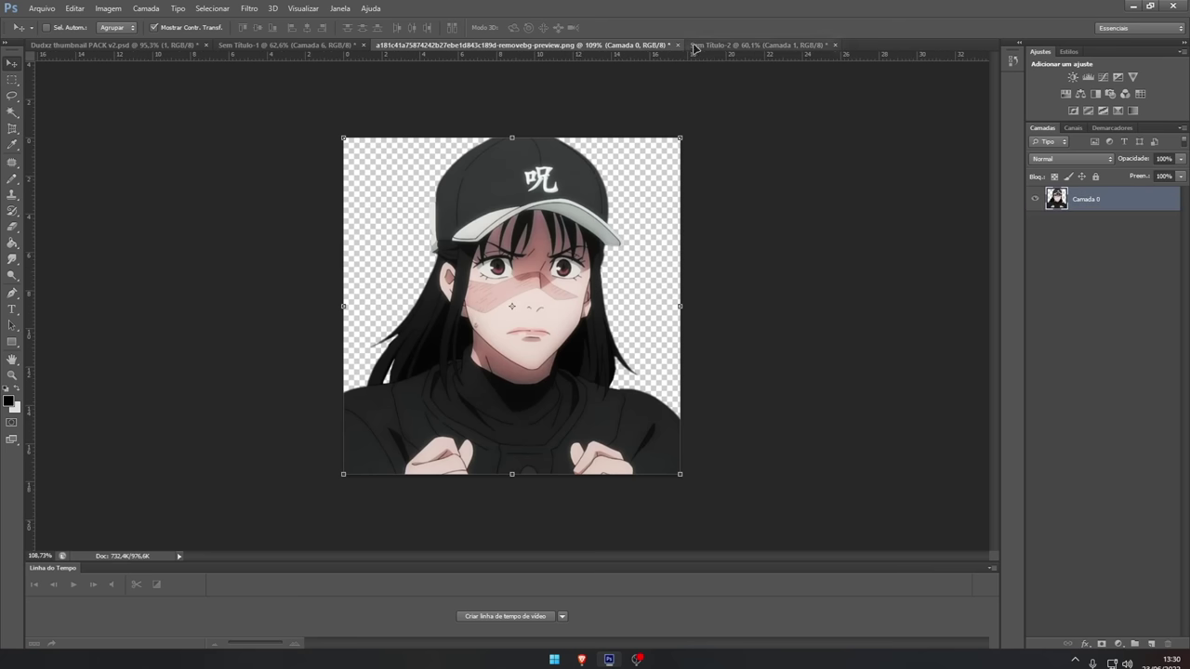
click(602, 255)
scroll(607, 302, up, 5)
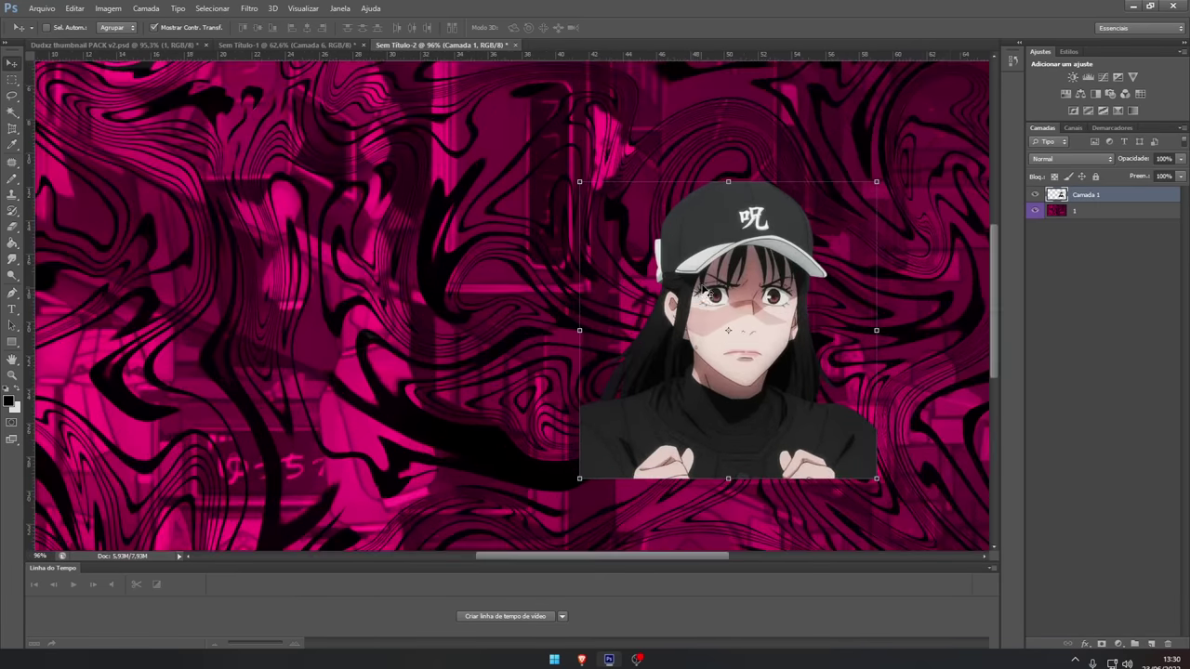
scroll(669, 335, down, 7)
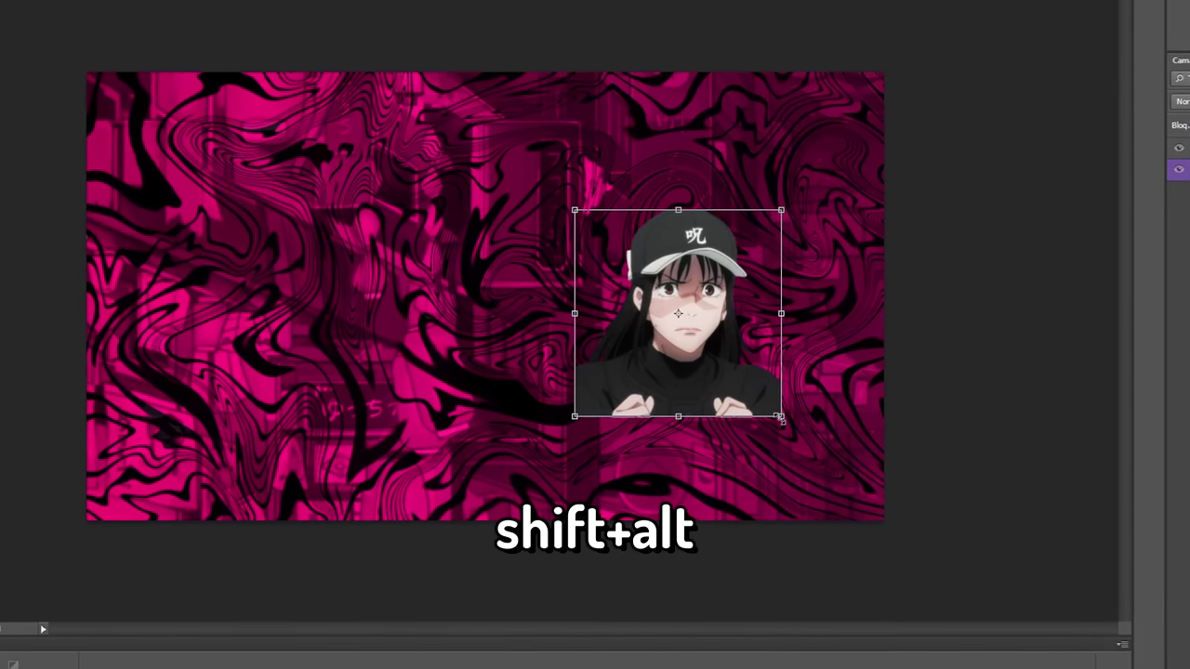
- Scale the character up proportionally to about 286% of its original size and flip it horizontally
drag(779, 419, 934, 548)
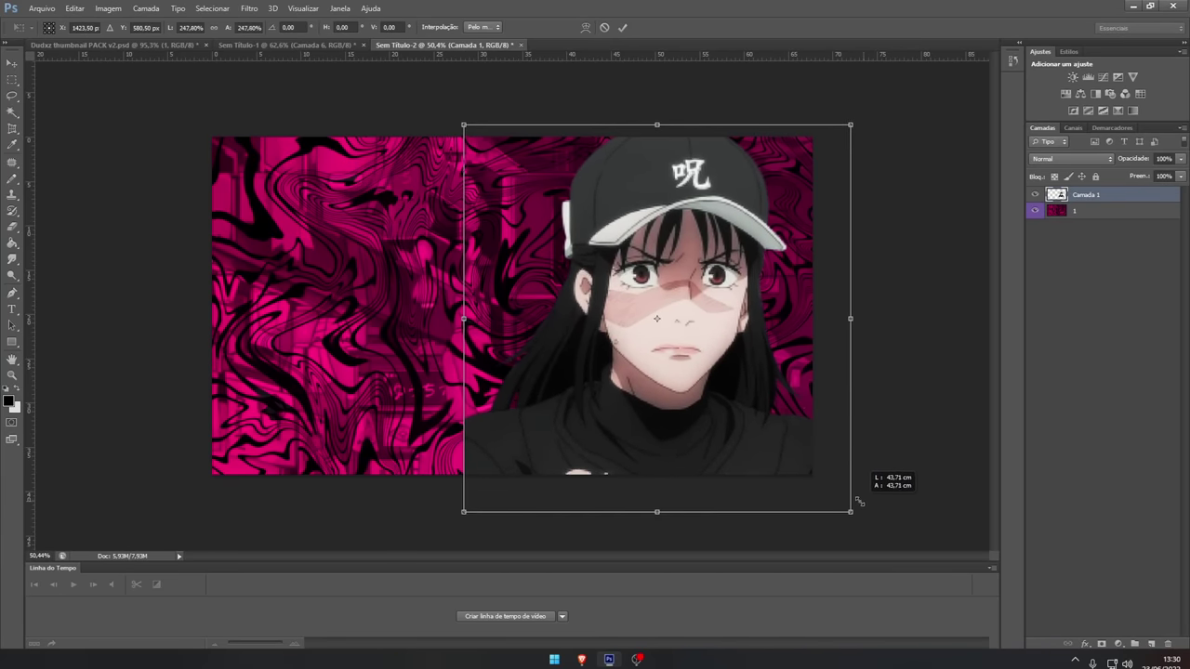
drag(860, 502, 847, 495)
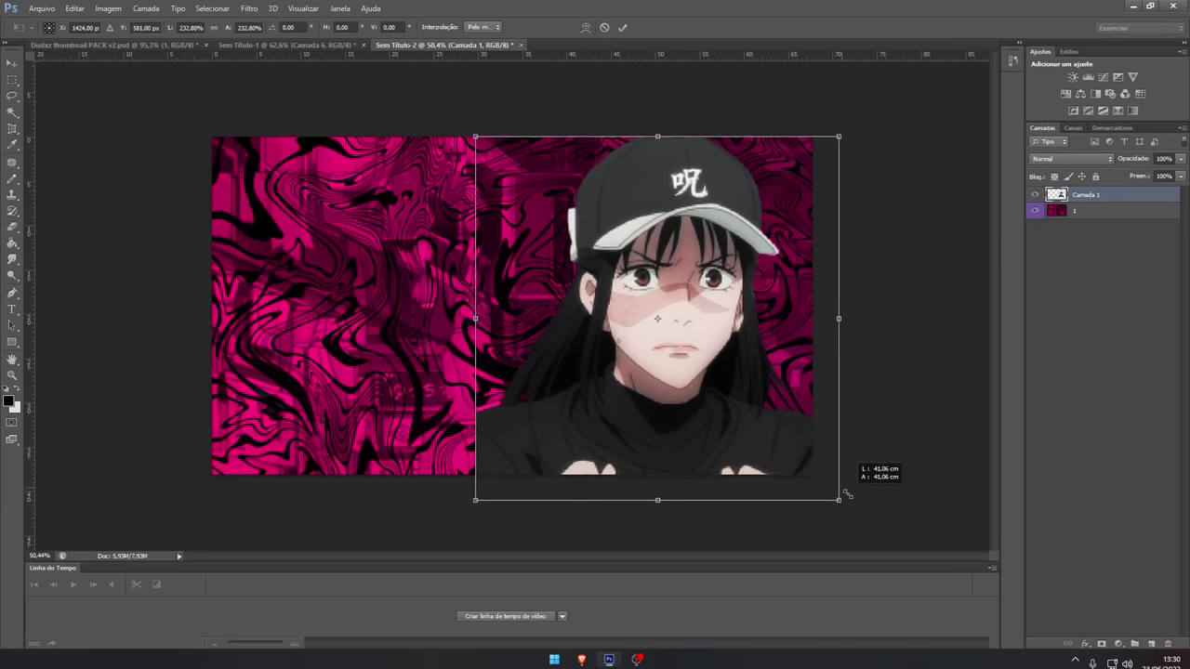
drag(673, 408, 676, 398)
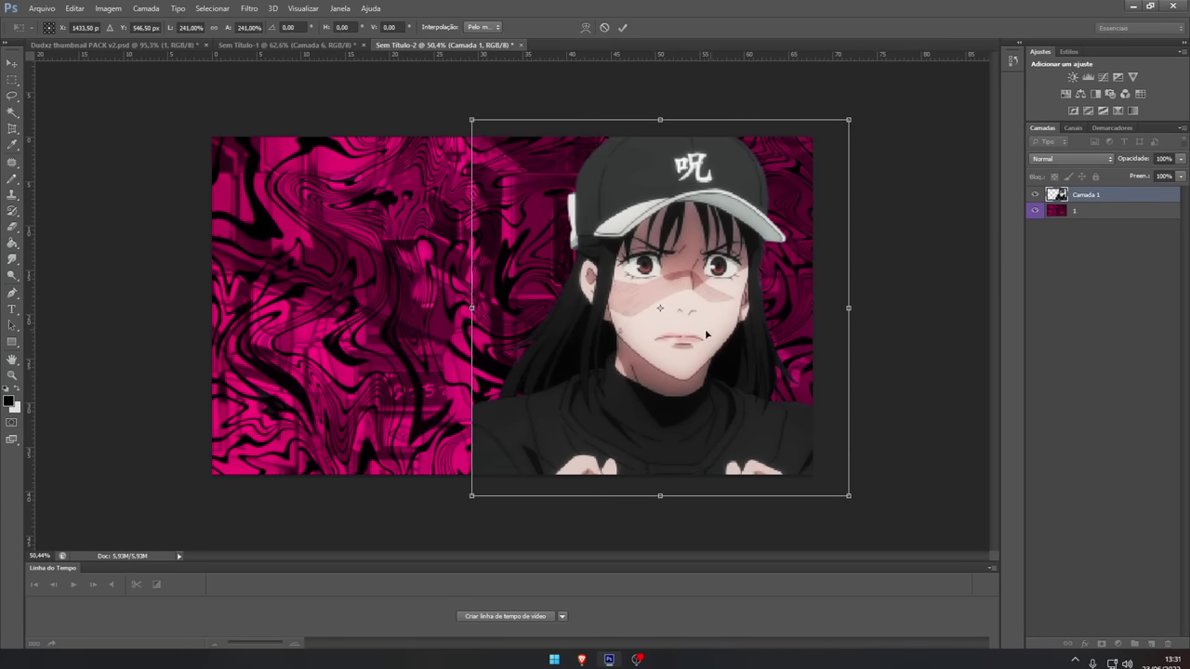
right_click(623, 357)
click(690, 553)
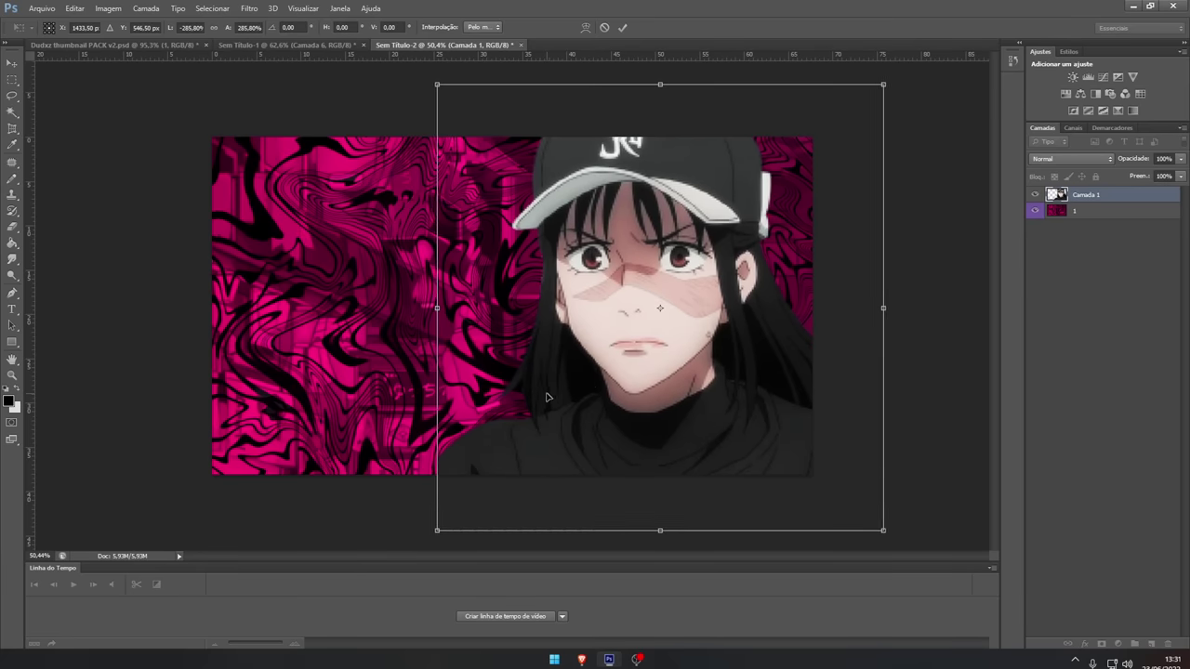
- Position the flipped character right of the canvas centre with the cap near the upper edge, and enlarge it another 3%
drag(510, 425, 503, 422)
scroll(506, 421, up, 4)
drag(731, 242, 727, 244)
scroll(716, 186, down, 4)
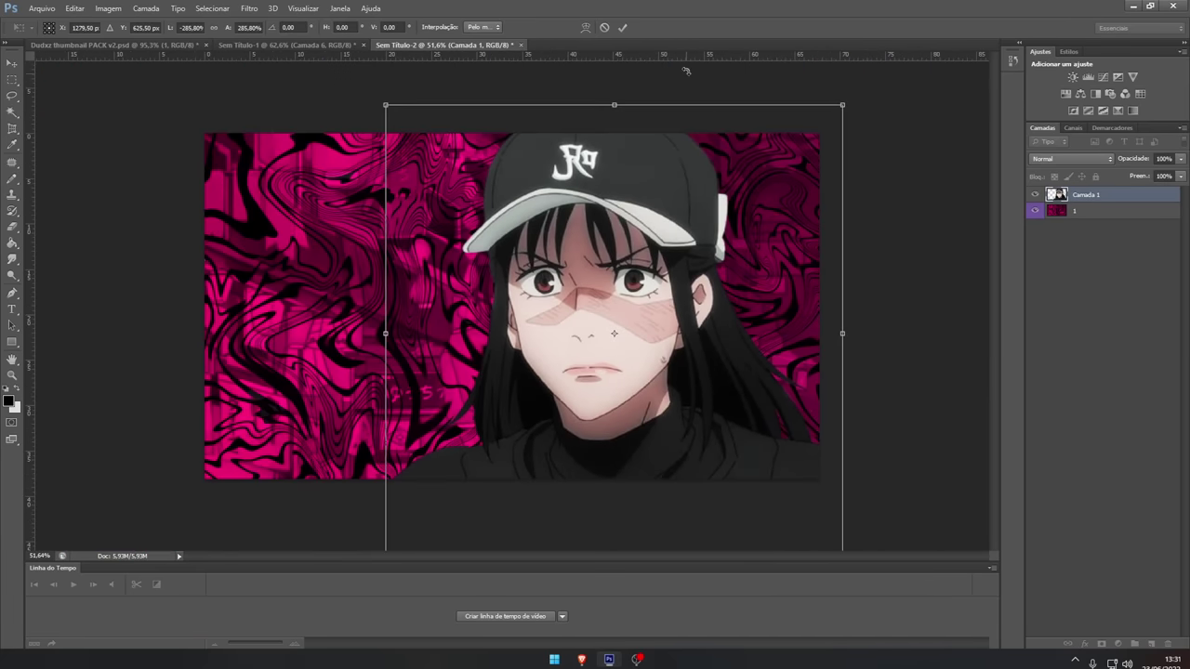
click(304, 49)
click(472, 46)
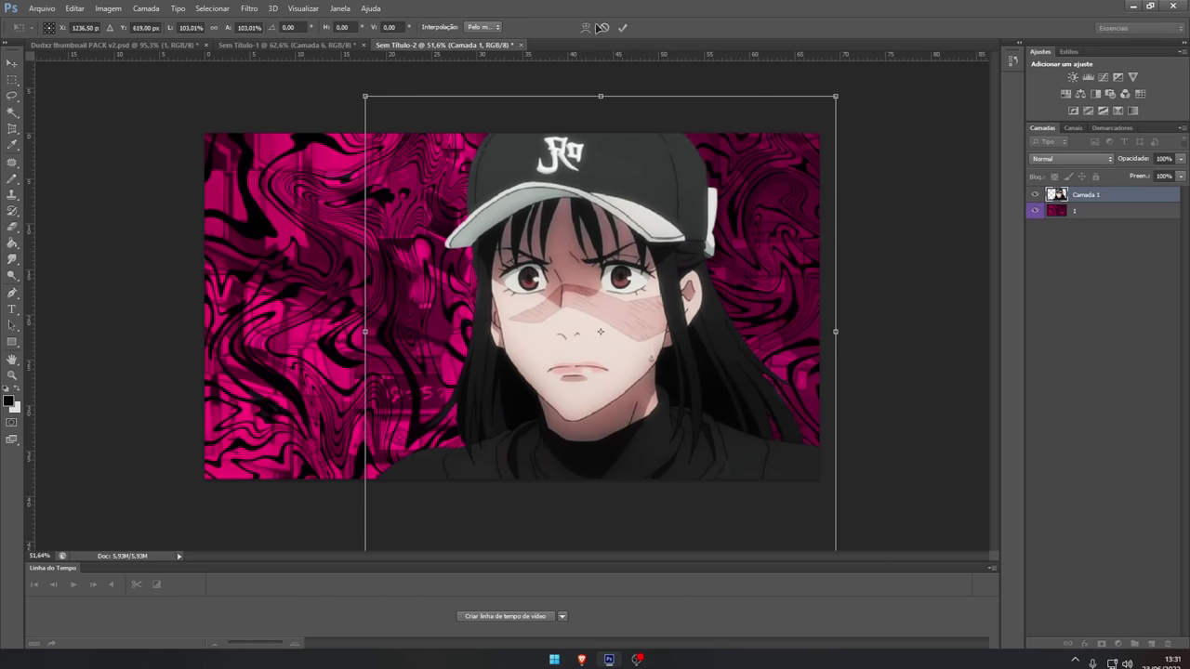
scroll(627, 210, down, 2)
click(863, 380)
scroll(967, 274, up, 3)
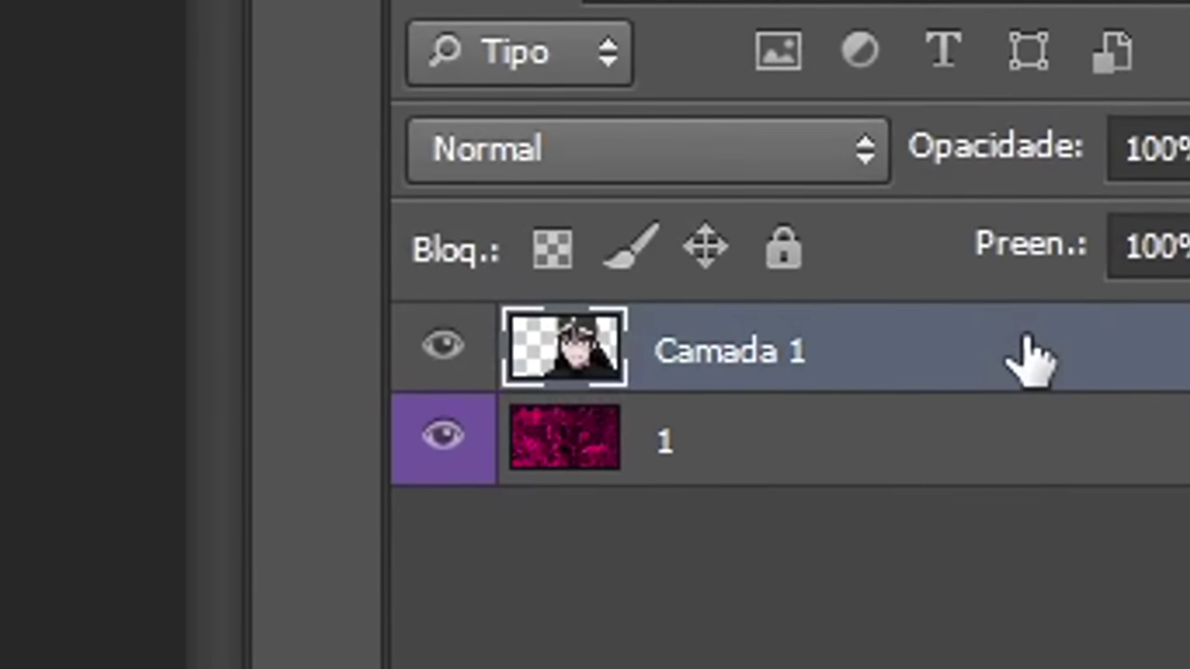
- Add a 5 px black outside stroke at 100% opacity to the character layer
double_click(1139, 196)
click(600, 299)
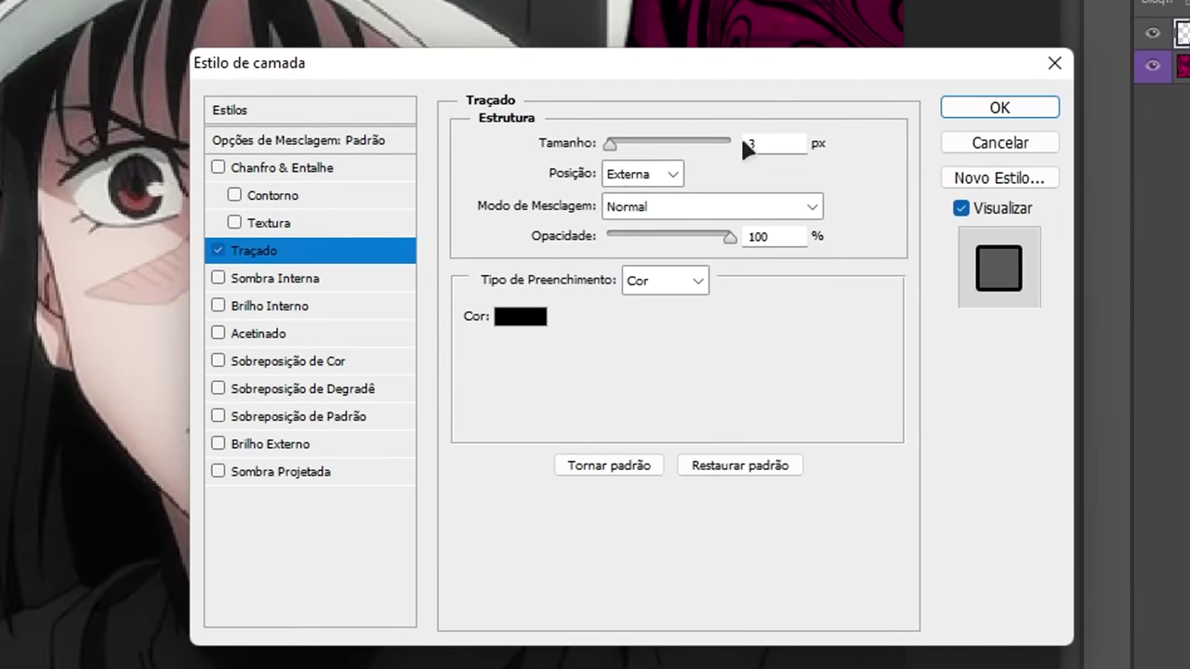
double_click(753, 144)
text(5)
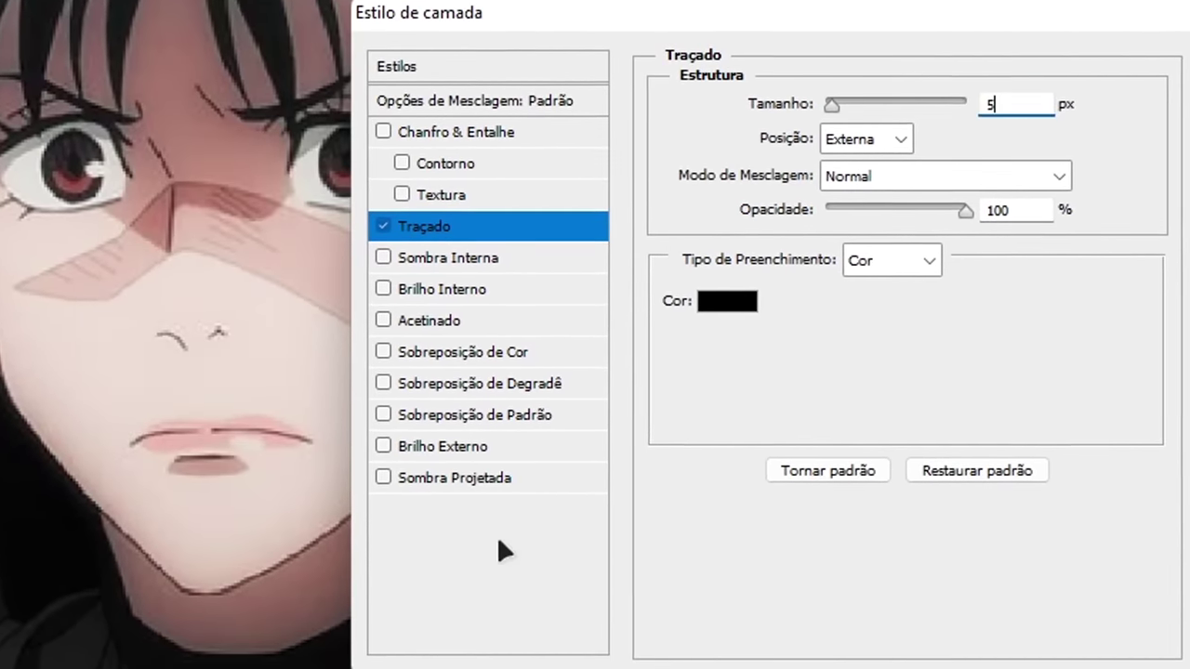
click(1051, 229)
- Create an empty layer above the character and merge the two layers, flattening the black stroke into the image
click(1153, 641)
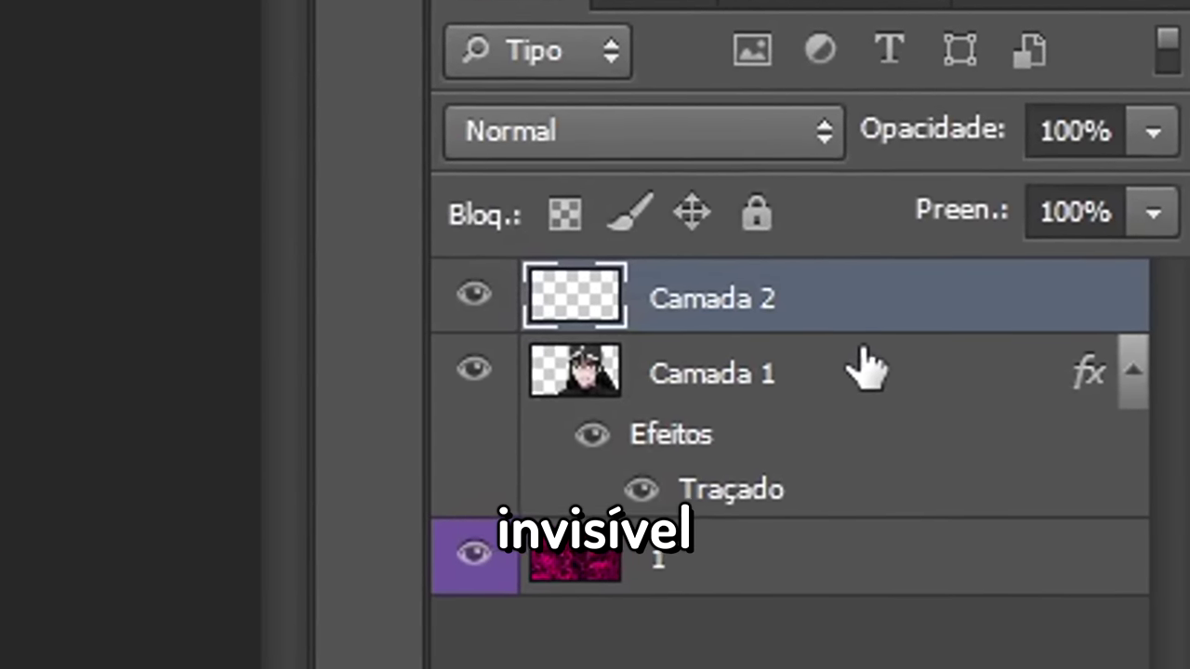
ctrl+click(813, 381)
key(ctrl+e)
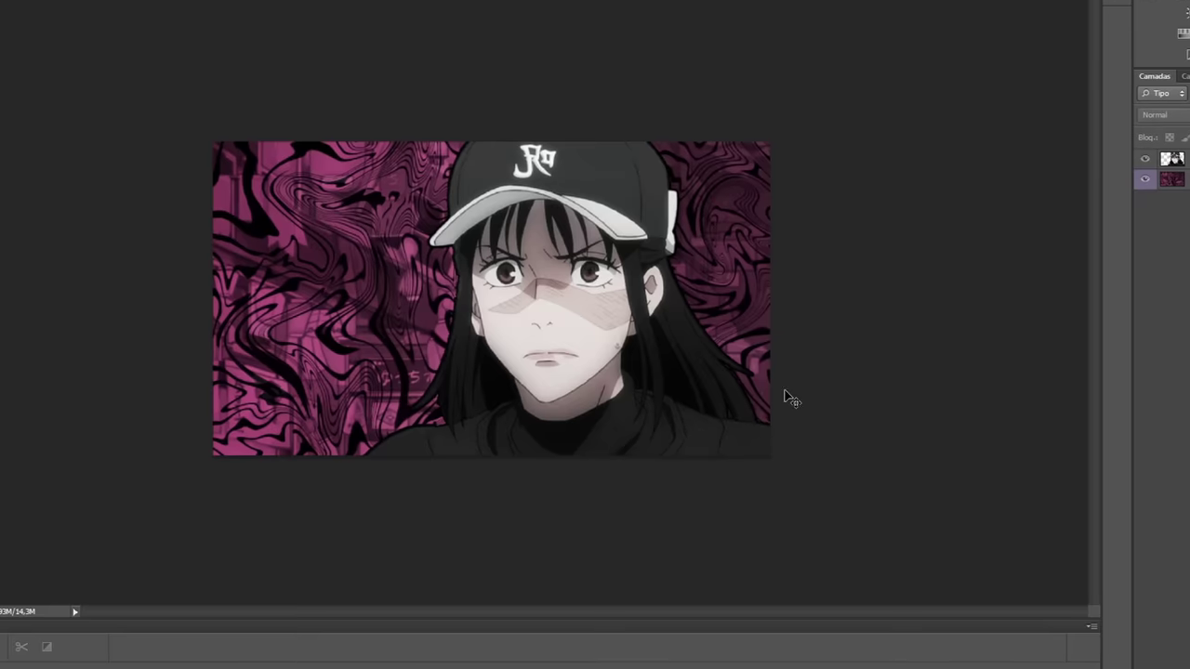
- Add a 10 px white outside stroke to the merged character layer
scroll(747, 387, up, 8)
scroll(736, 420, down, 8)
scroll(735, 421, up, 4)
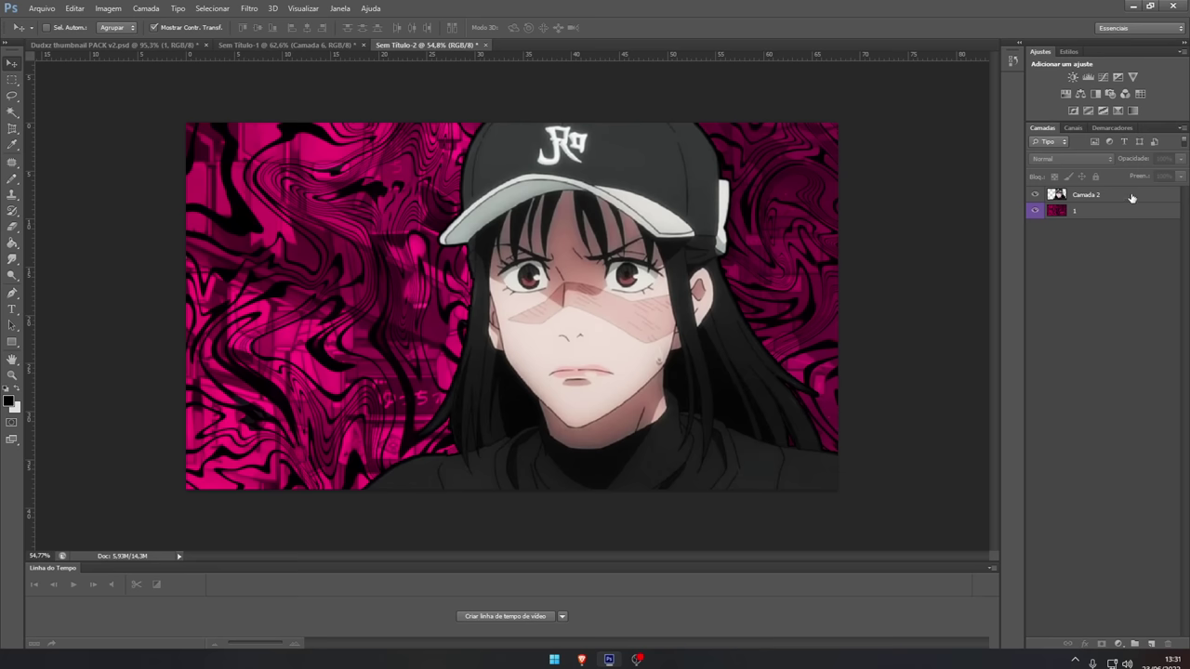
double_click(1134, 197)
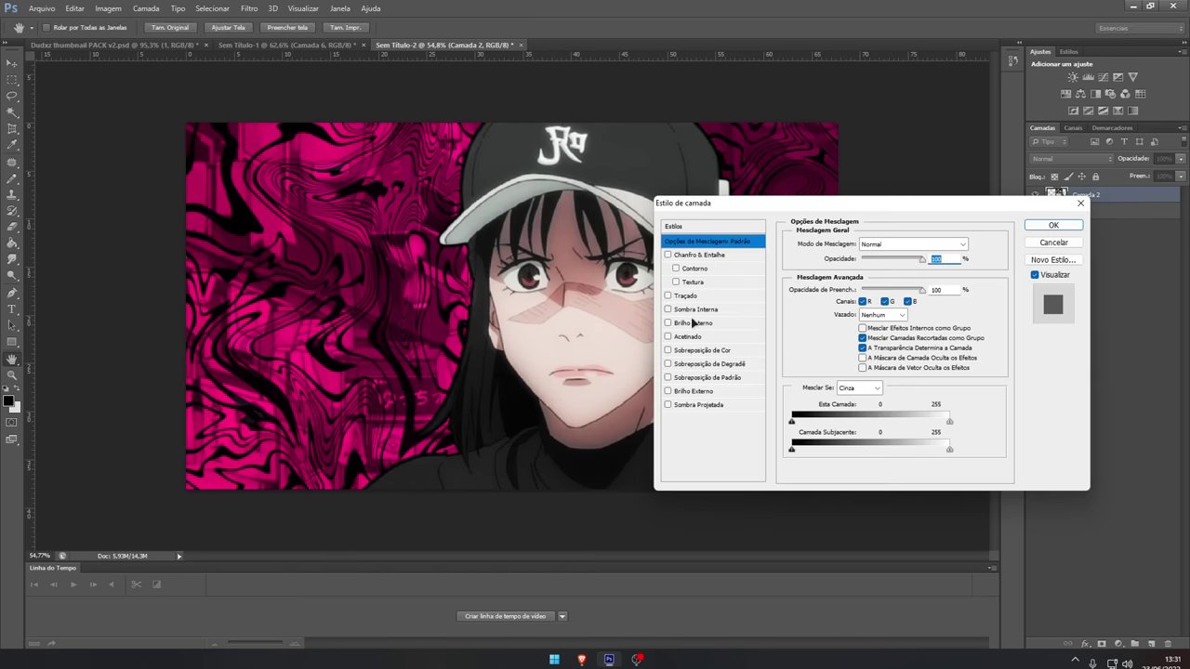
click(667, 325)
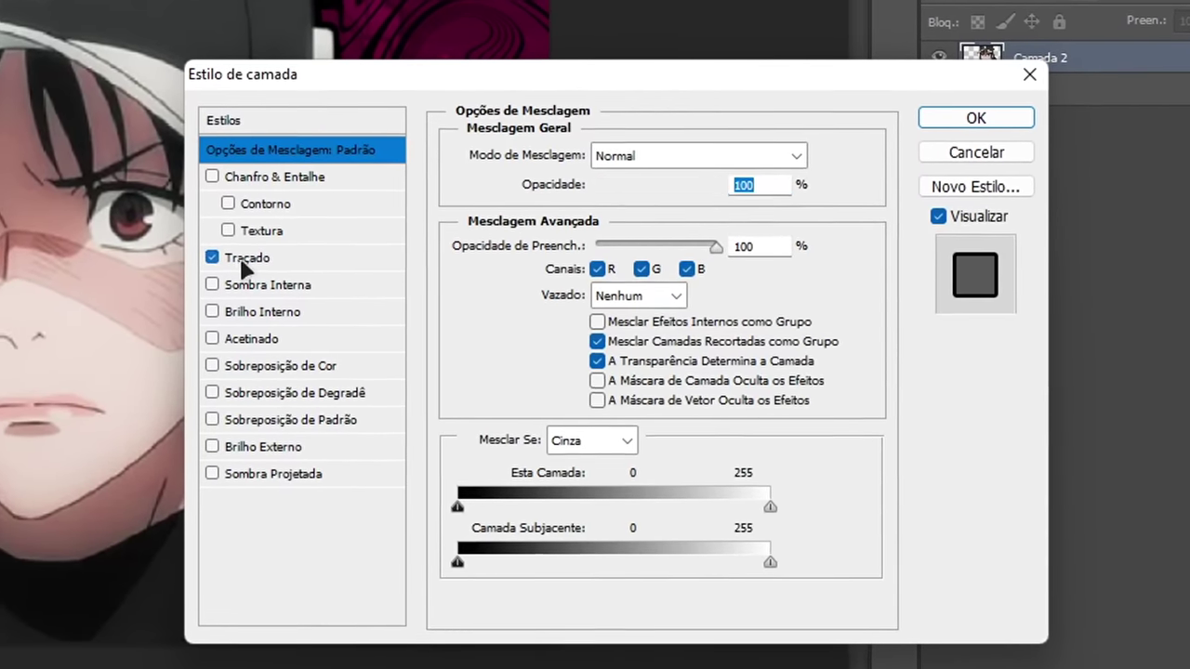
click(247, 263)
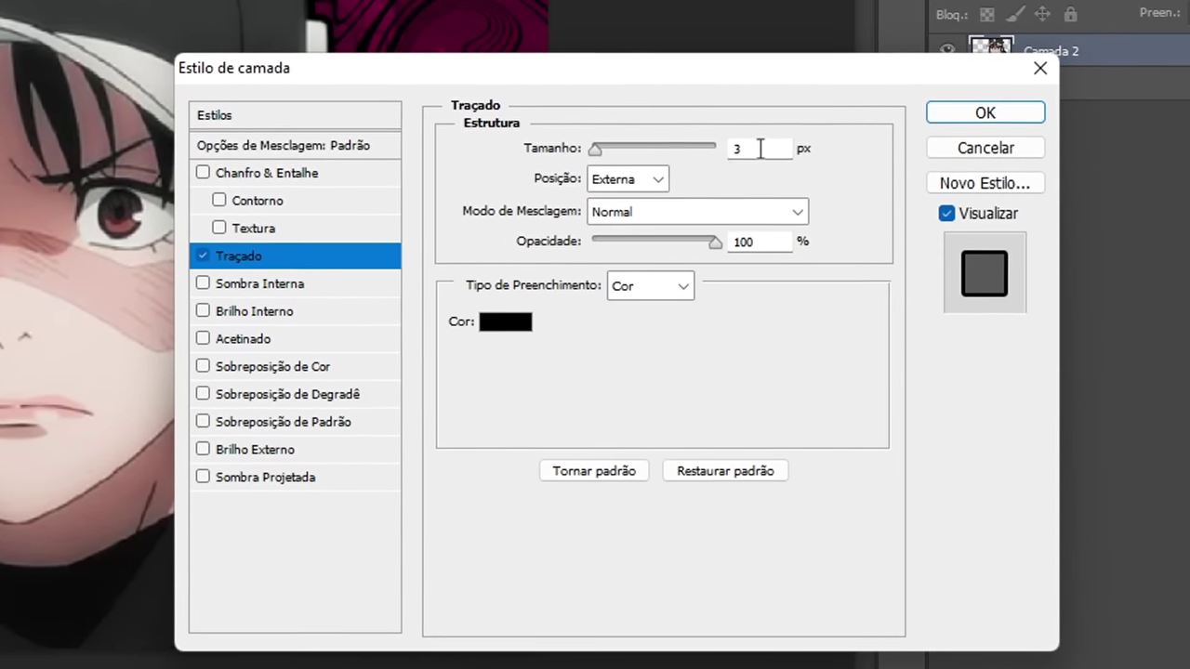
double_click(749, 152)
text(10)
click(508, 321)
drag(678, 487, 503, 491)
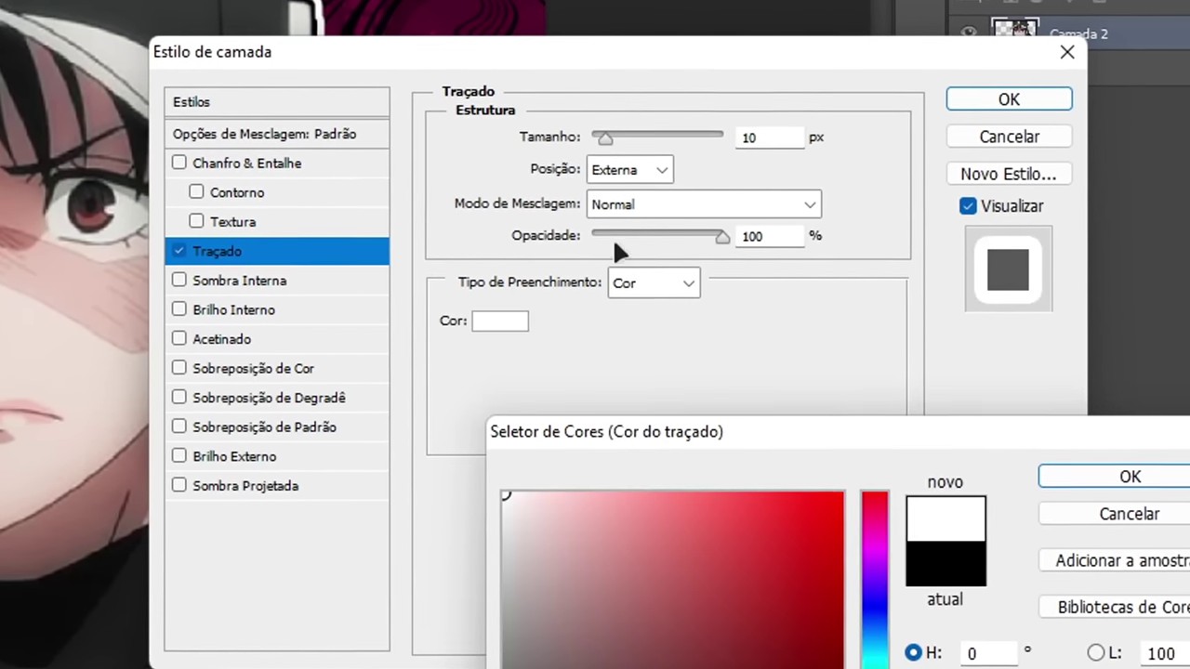
click(1126, 475)
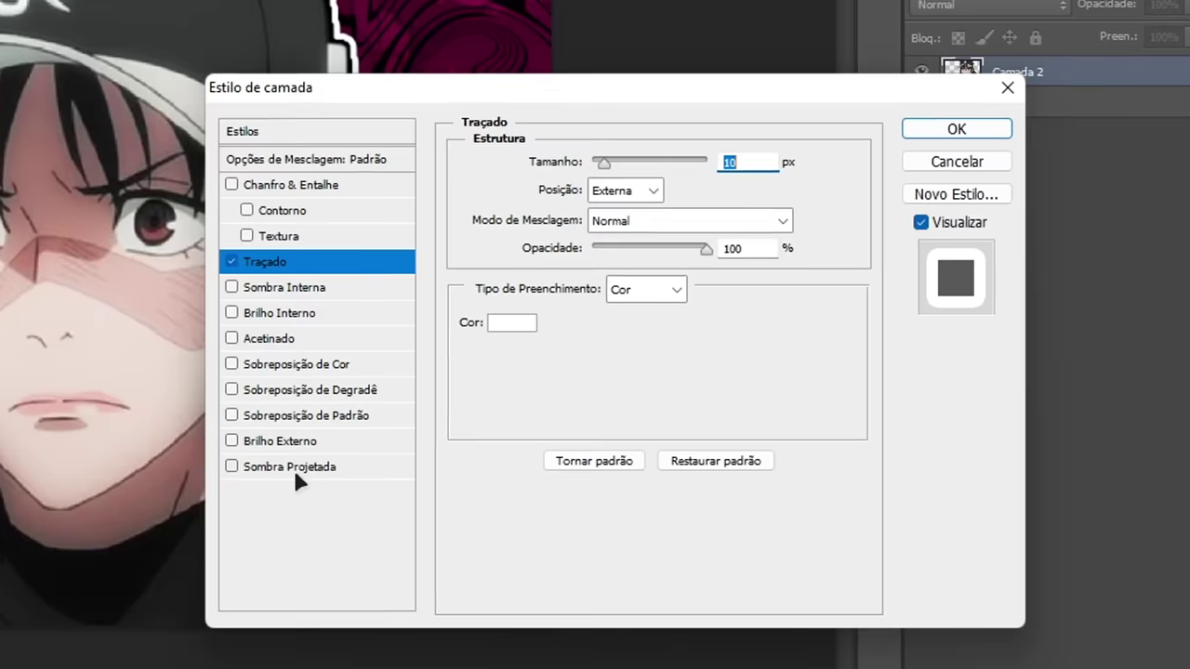
- Add a drop shadow to the character with 0 px distance, 36% spread and 122 px size, and apply the layer style
click(1060, 564)
drag(597, 263, 662, 258)
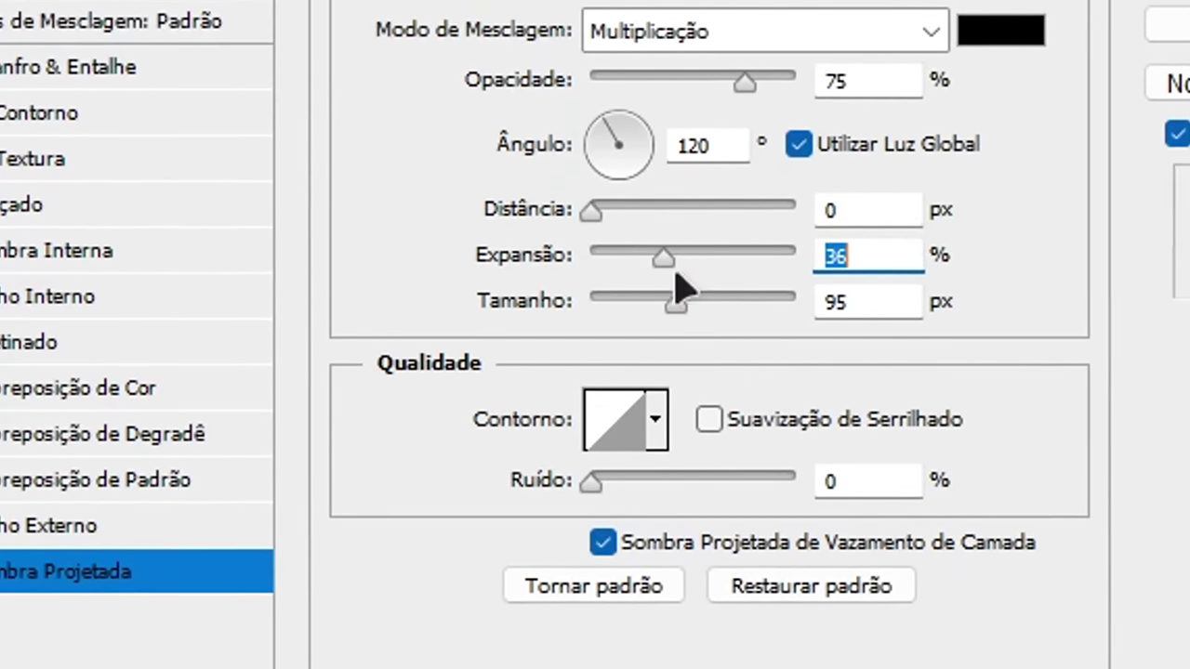
drag(693, 301, 697, 301)
mouse_move(662, 257)
mouse_down()
mouse_move(635, 258)
mouse_move(666, 258)
mouse_up()
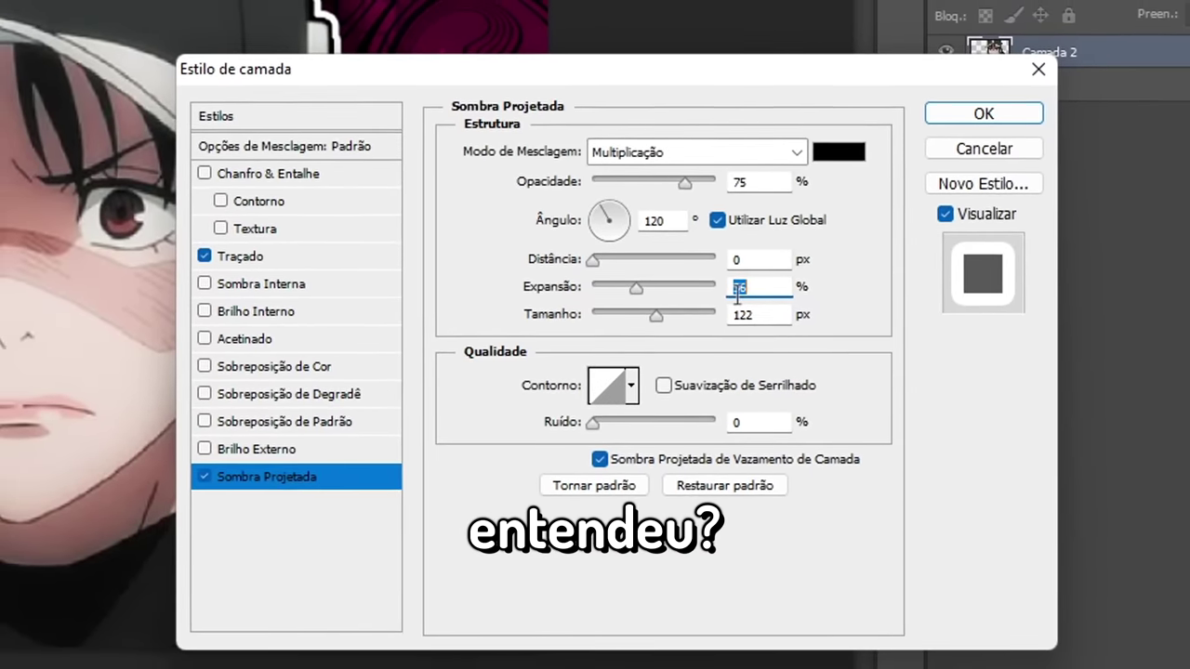
key(Return)
- Clean up the cutout edge where the hair meets the shoulder using a hard eraser reduced to 15 px
scroll(436, 451, up, 10)
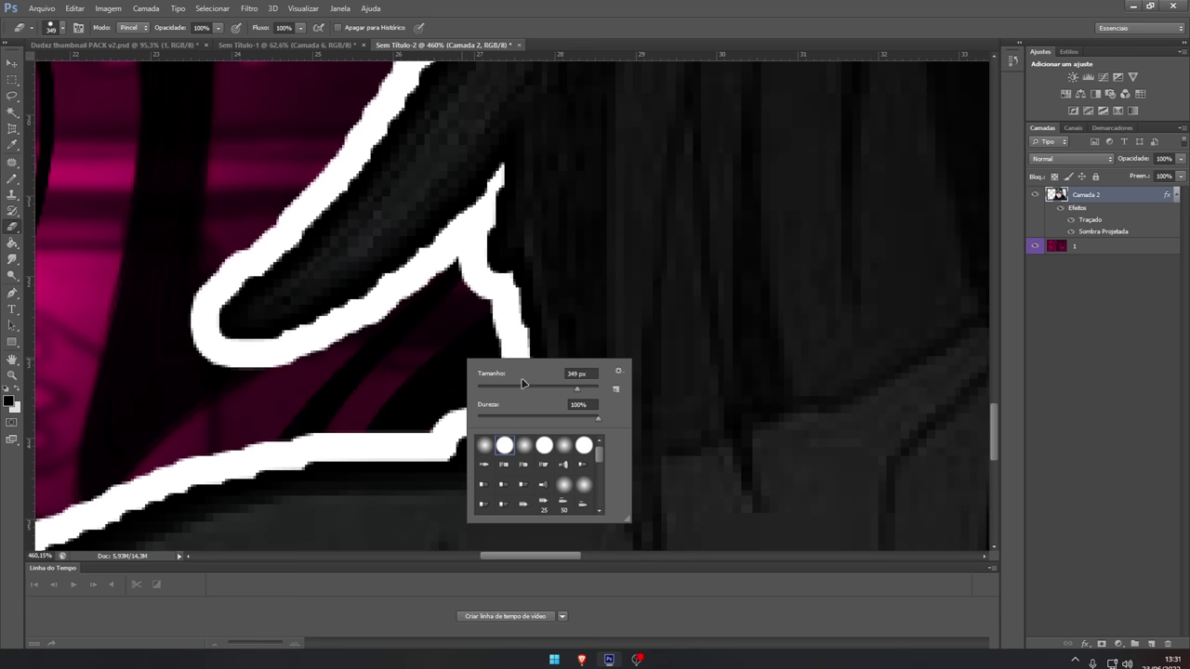
drag(525, 387, 480, 388)
click(454, 429)
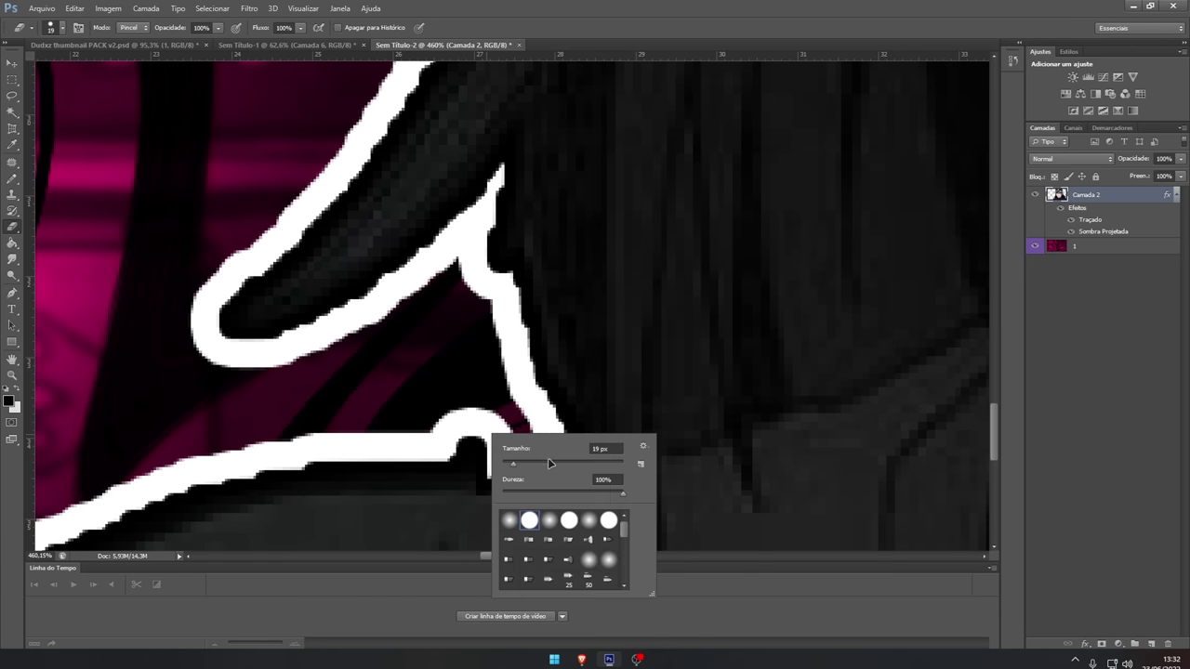
drag(512, 467, 510, 467)
drag(450, 444, 486, 444)
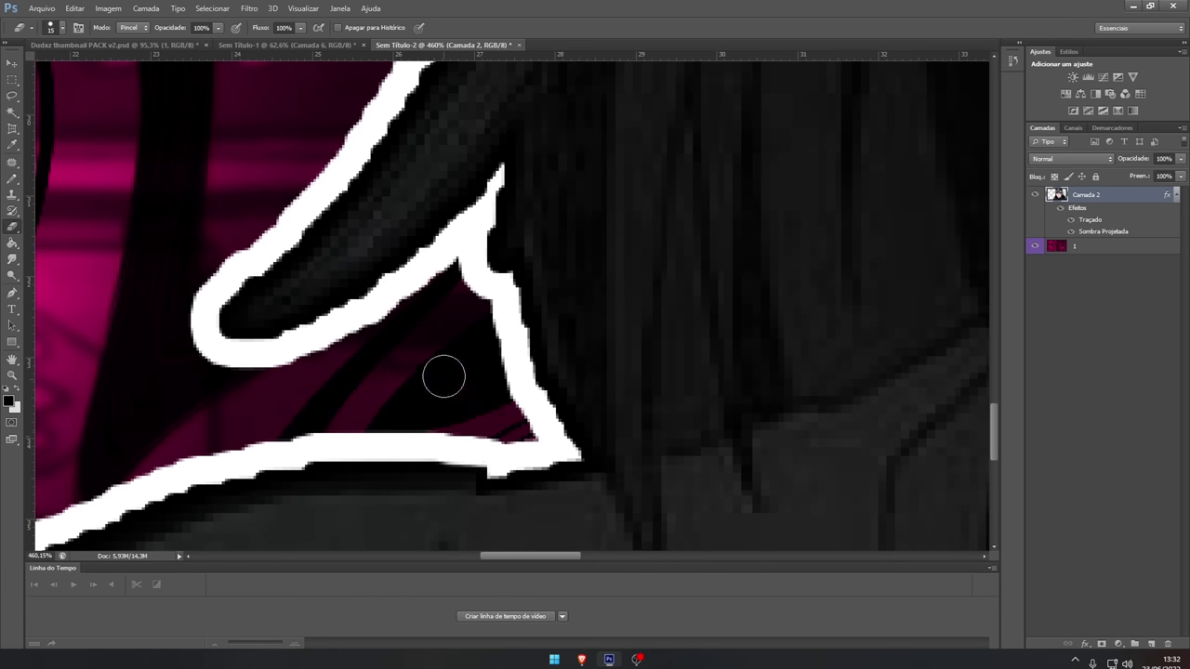
- Inspect the white outline around the hair and shoulders for cutout flaws, with the eraser reduced to 4 px
scroll(443, 380, down, 5)
scroll(448, 284, up, 4)
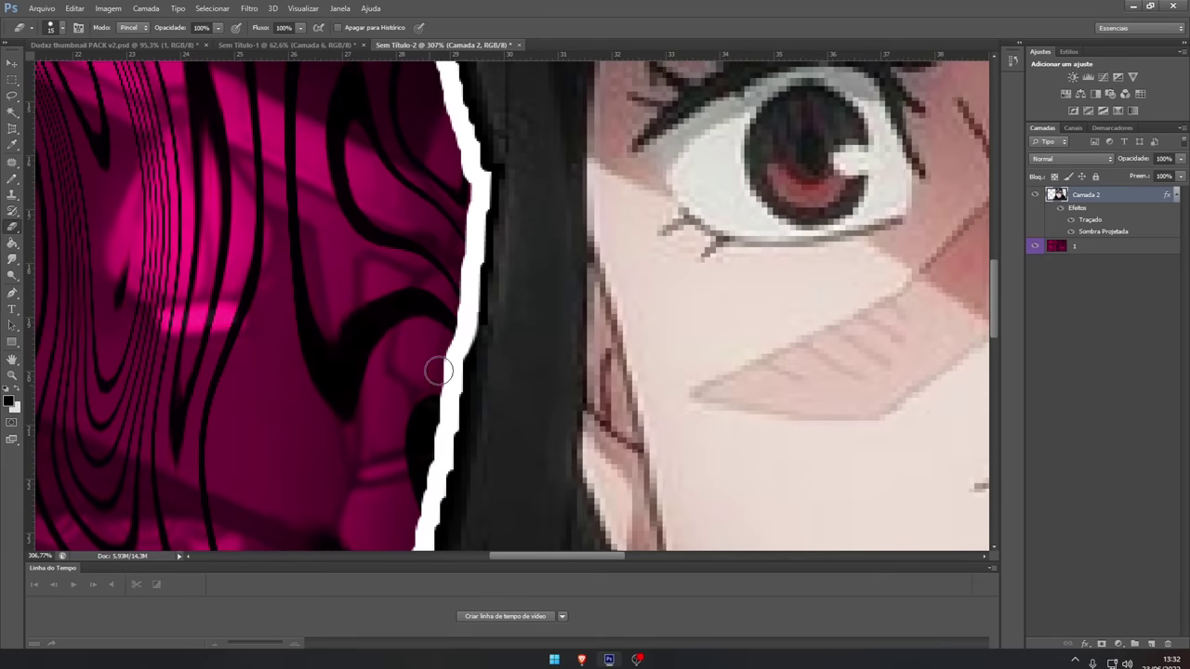
scroll(439, 371, down, 5)
scroll(441, 444, up, 5)
key(bracketleft)
key(bracketleft)
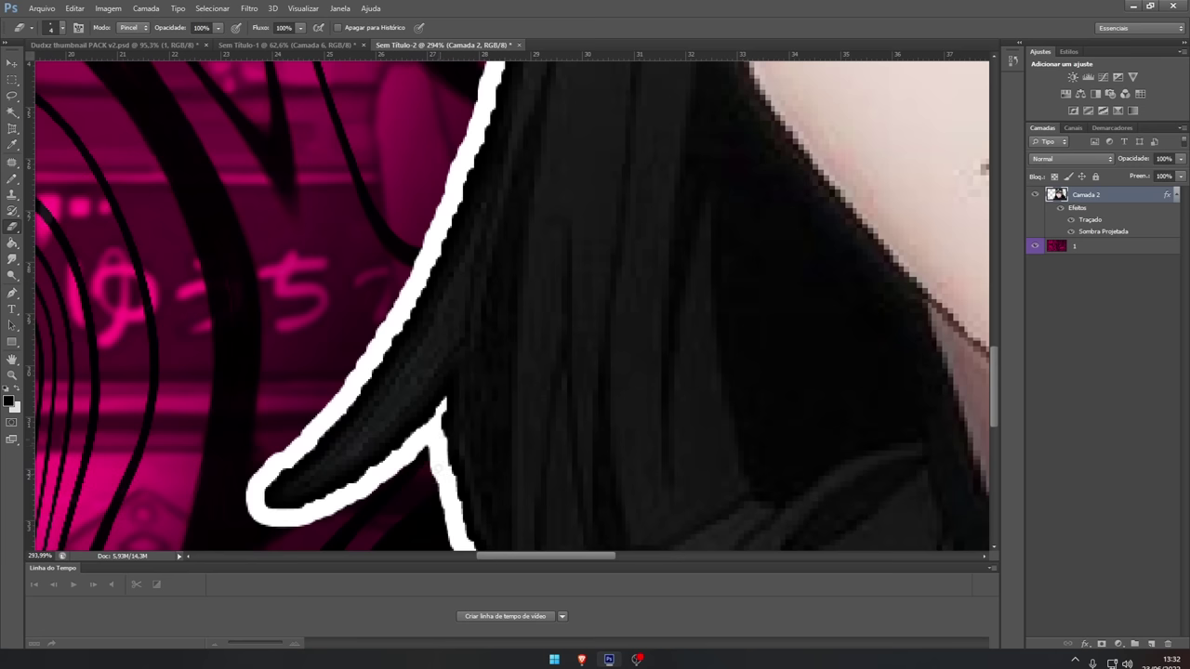
scroll(438, 469, down, 8)
scroll(516, 215, up, 4)
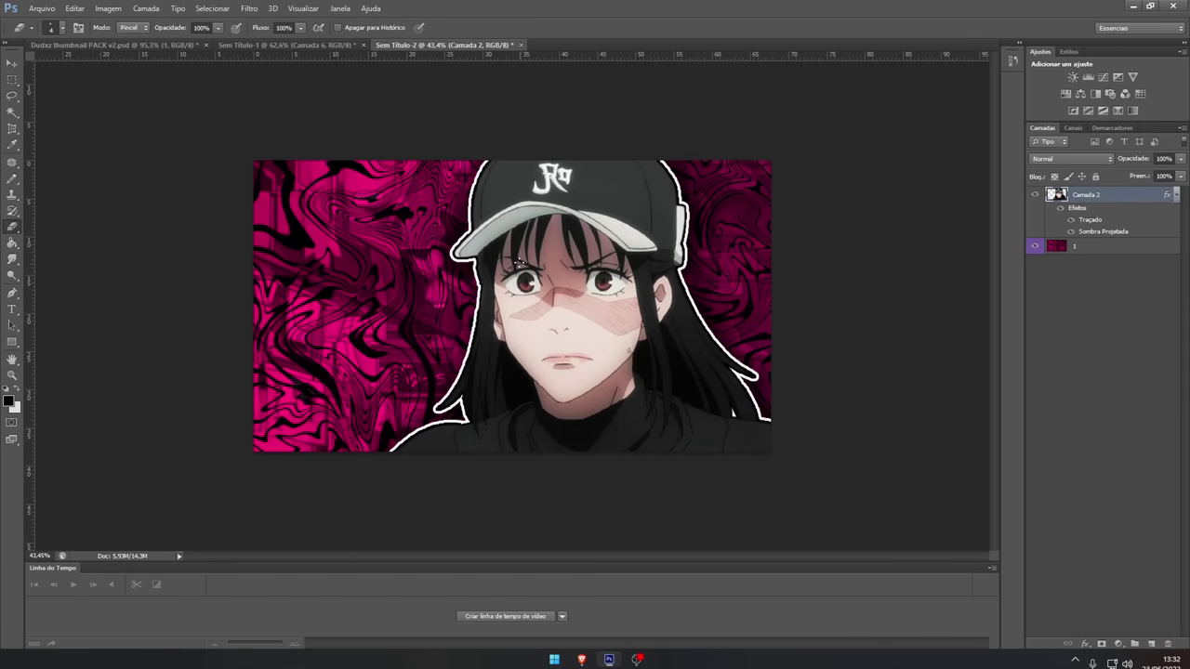
scroll(381, 257, down, 3)
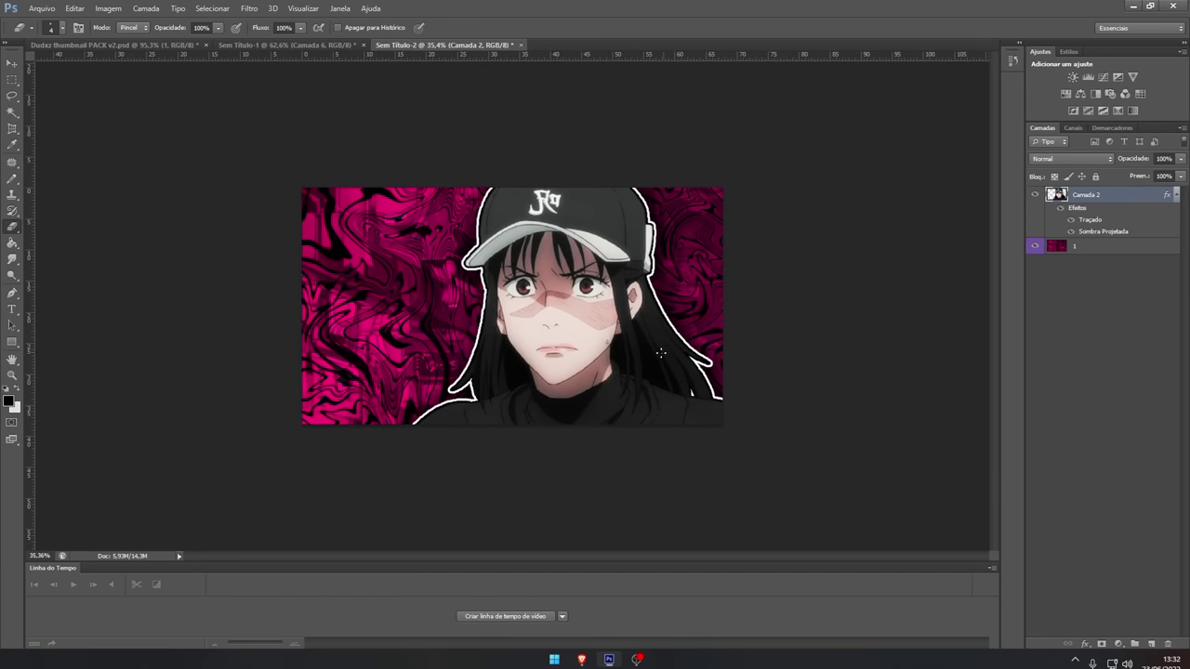
scroll(507, 285, up, 3)
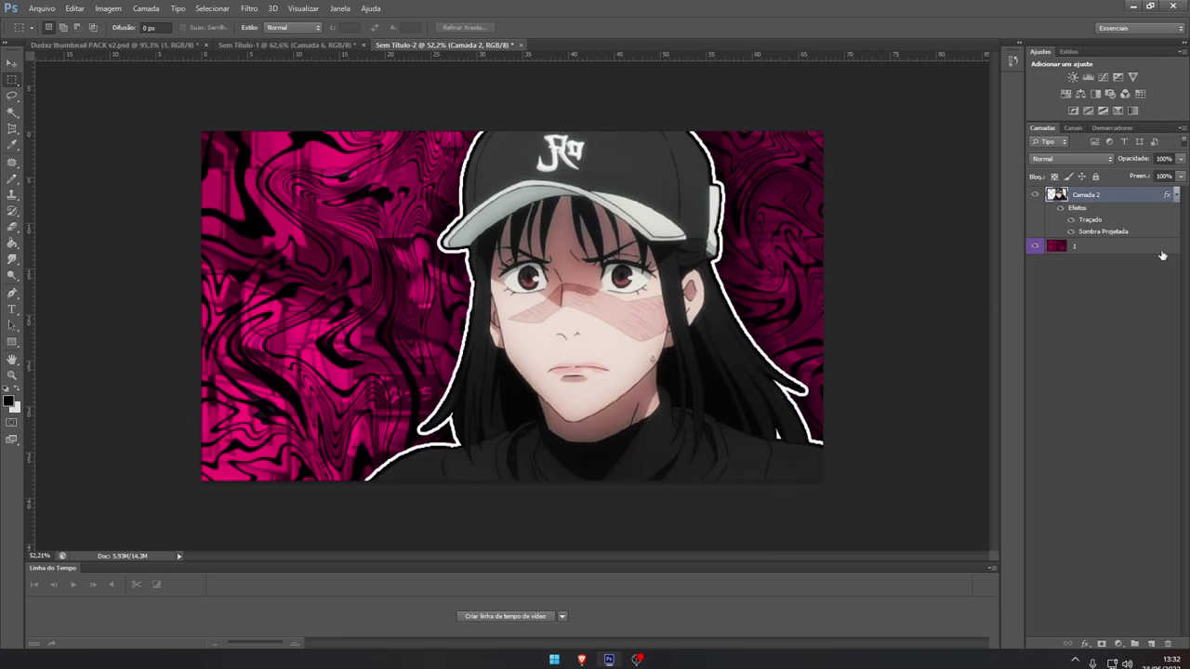
- Colorize background layer 1 purple with Hue/Saturation, using hue 276 and saturation 100
click(1116, 247)
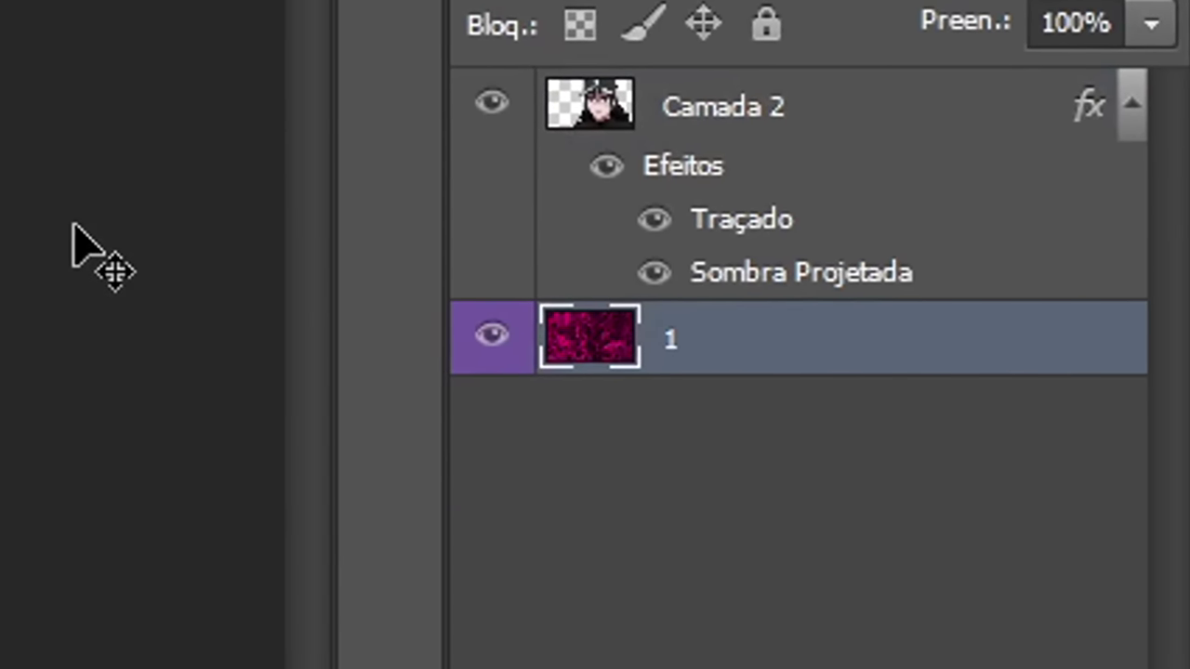
key(ctrl+alt+u)
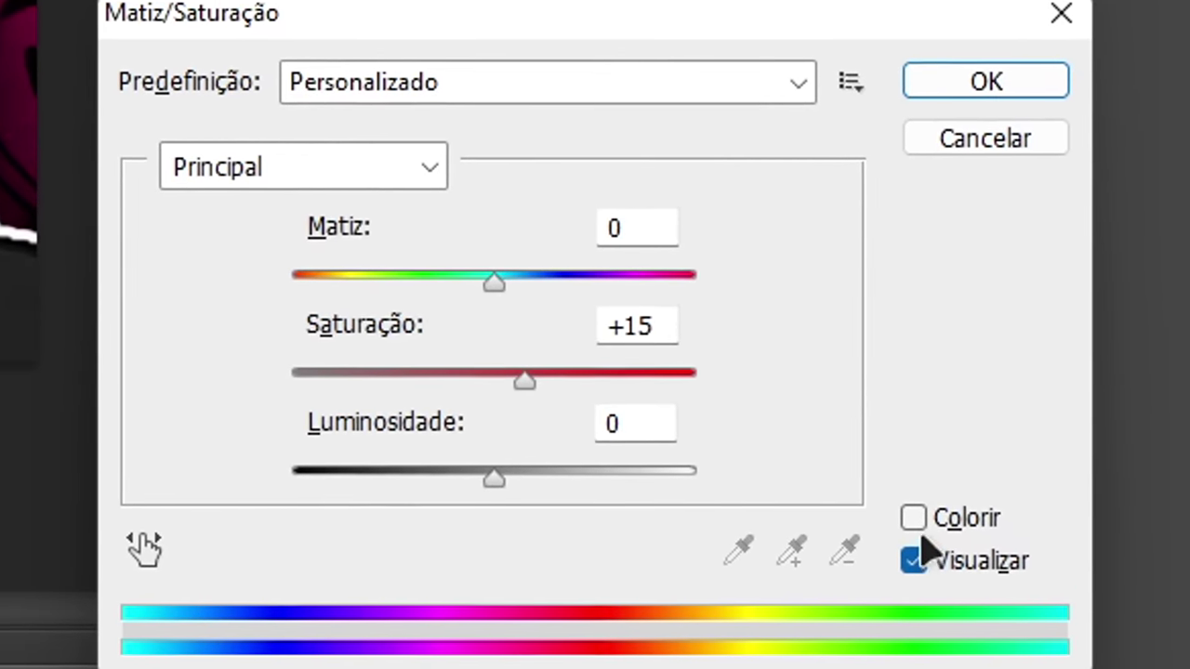
click(916, 521)
drag(692, 380, 790, 290)
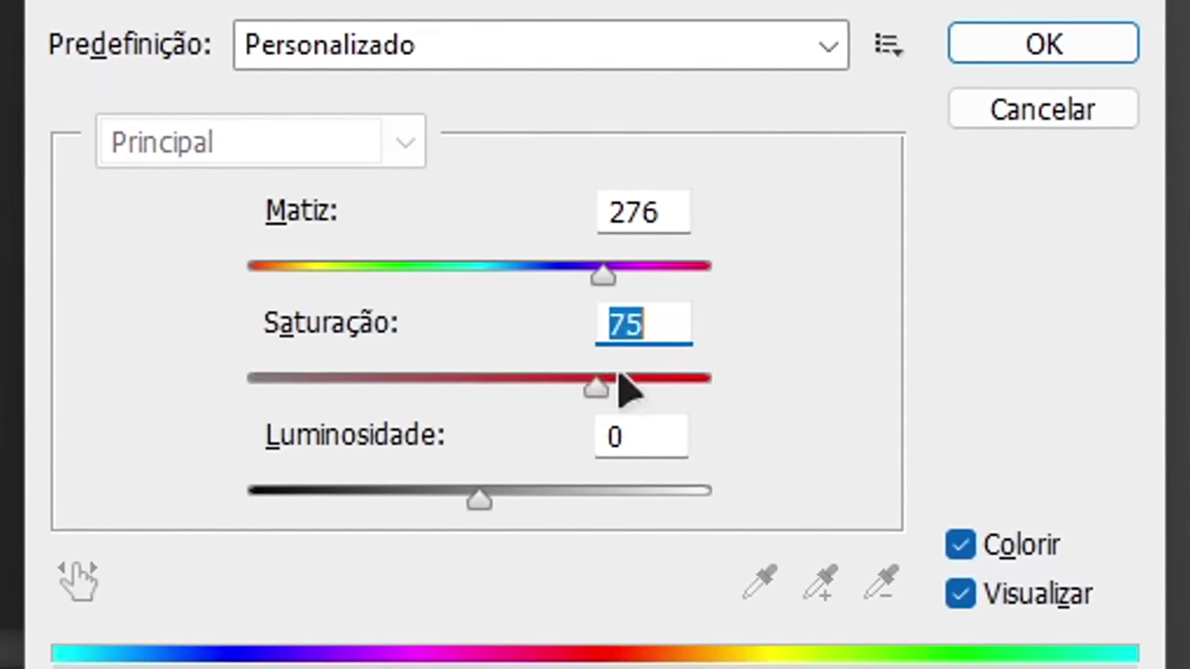
drag(604, 273, 670, 256)
drag(1109, 481, 1056, 491)
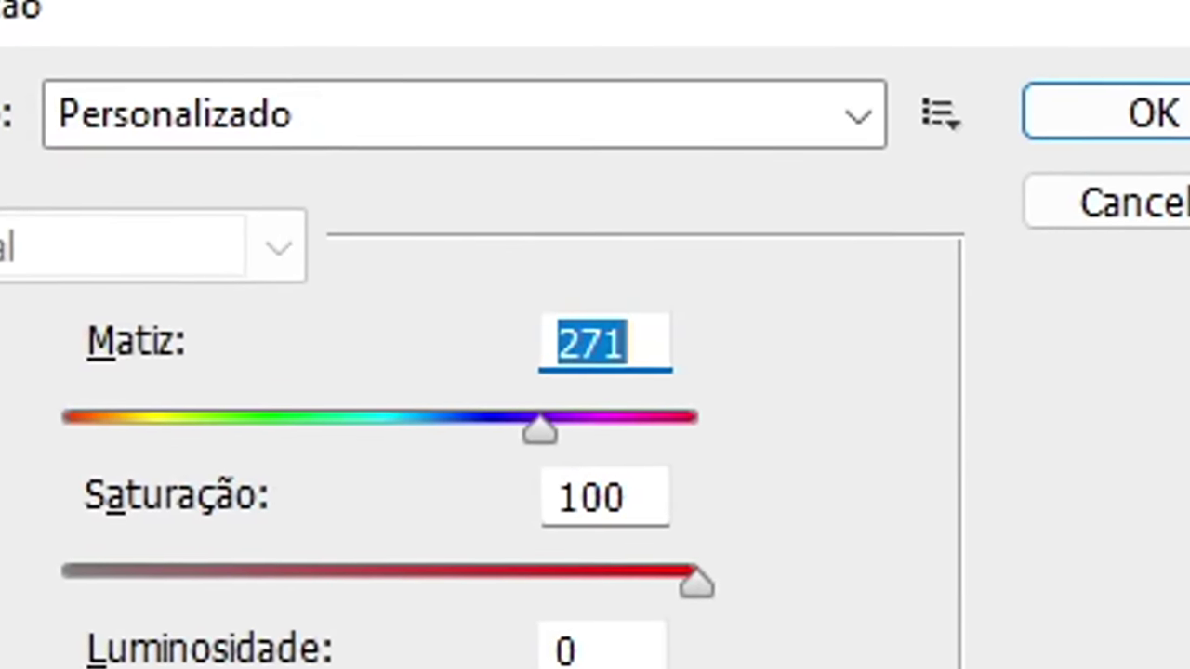
text(276)
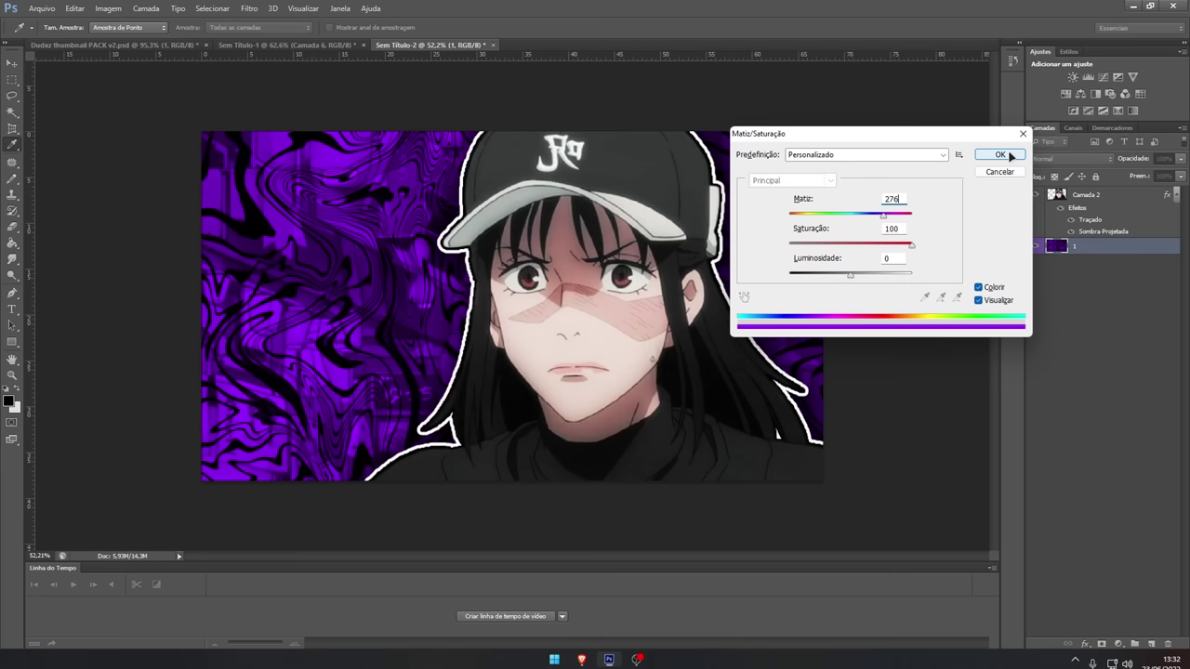
click(1010, 155)
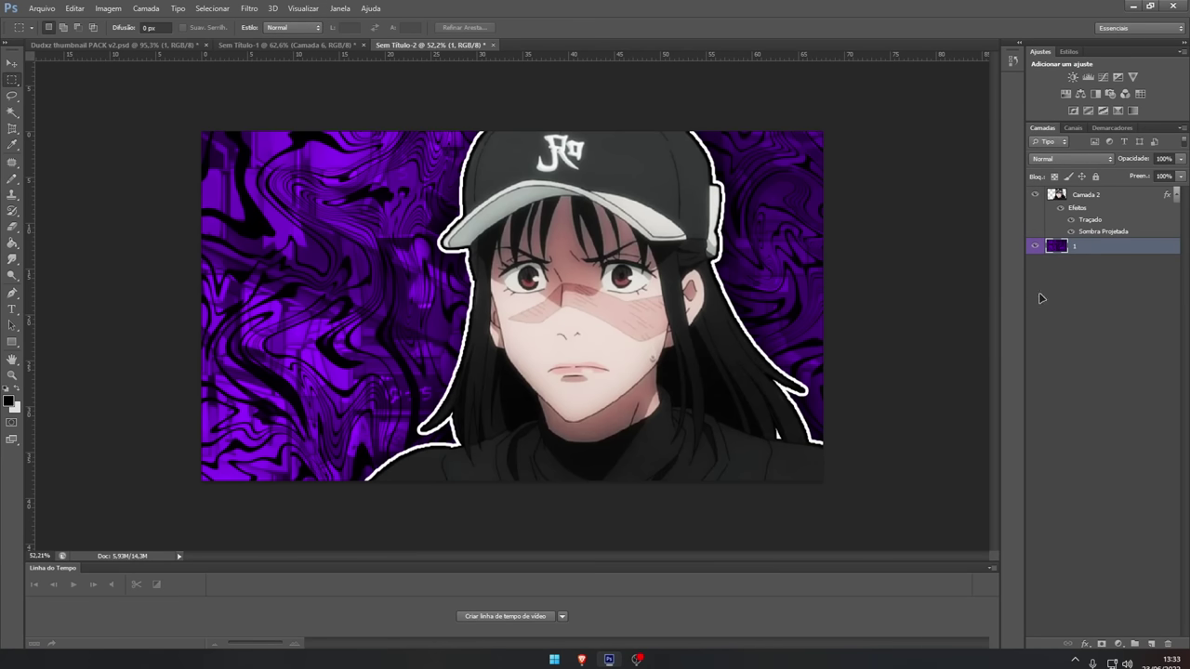
- Select both irises on the character layer Camada 2 with the Lasso and copy them to a new layer
click(1086, 195)
scroll(682, 374, down, 6)
scroll(576, 270, up, 10)
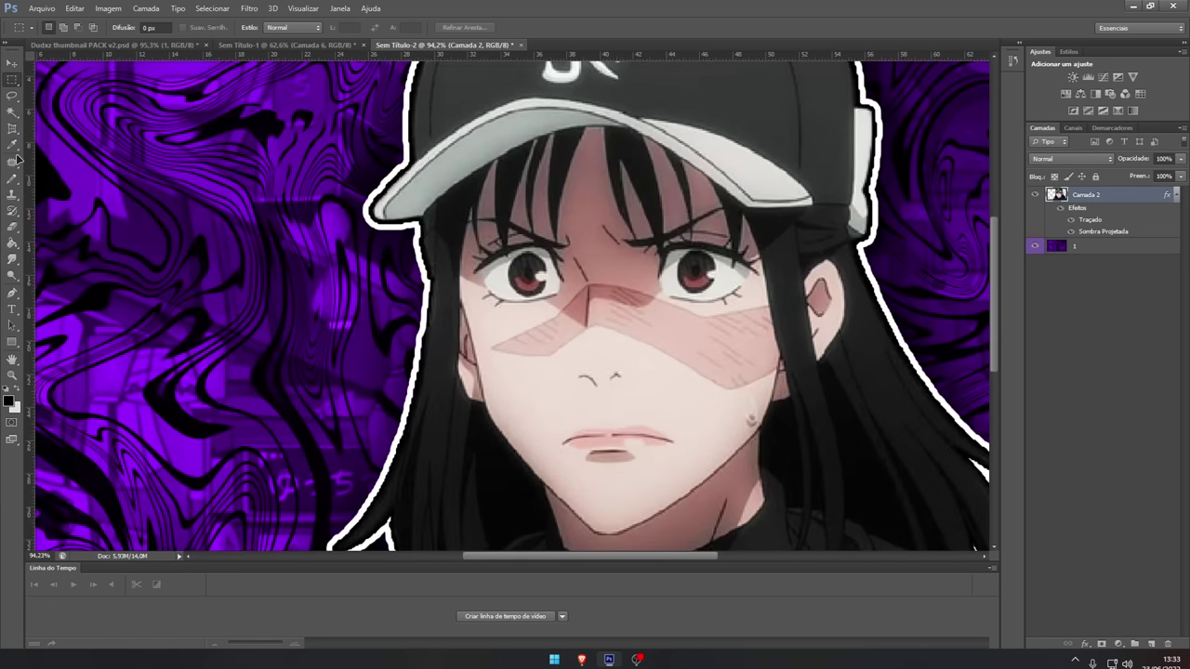
scroll(483, 292, up, 5)
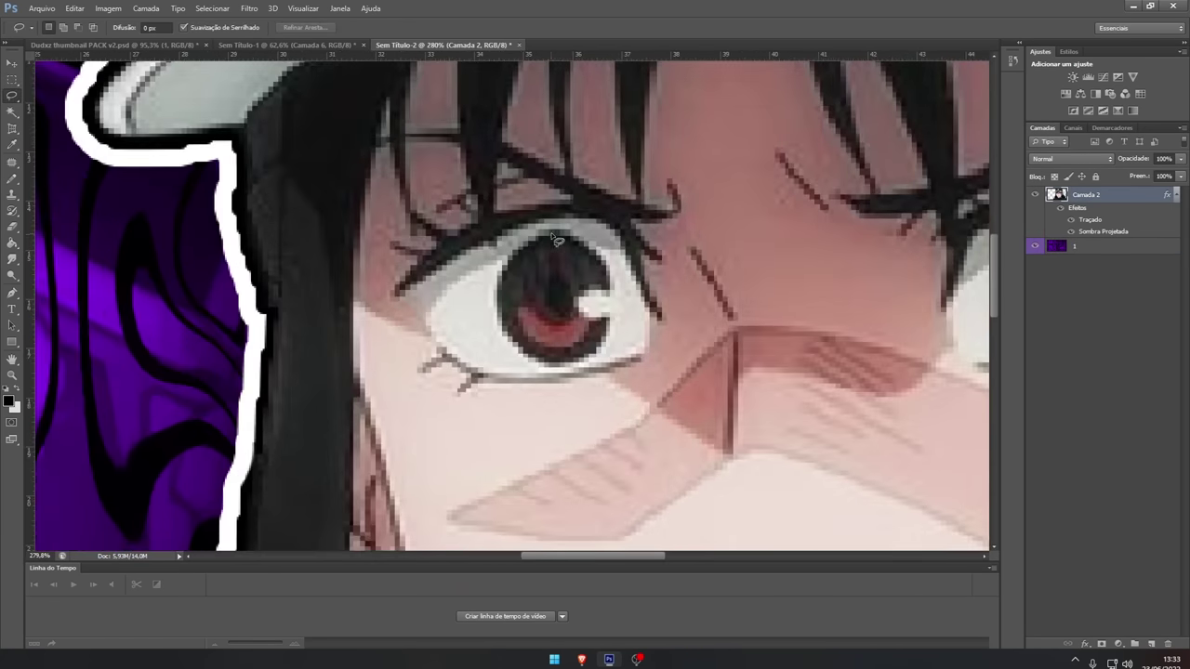
scroll(589, 229, down, 7)
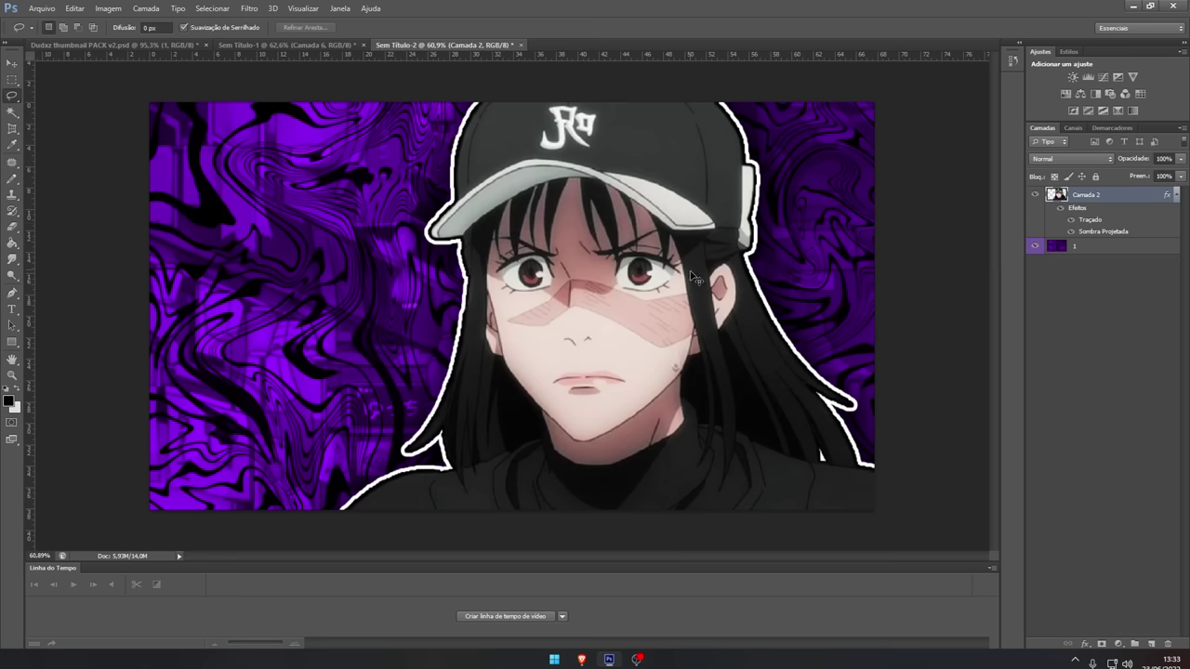
scroll(693, 277, up, 3)
scroll(311, 197, up, 3)
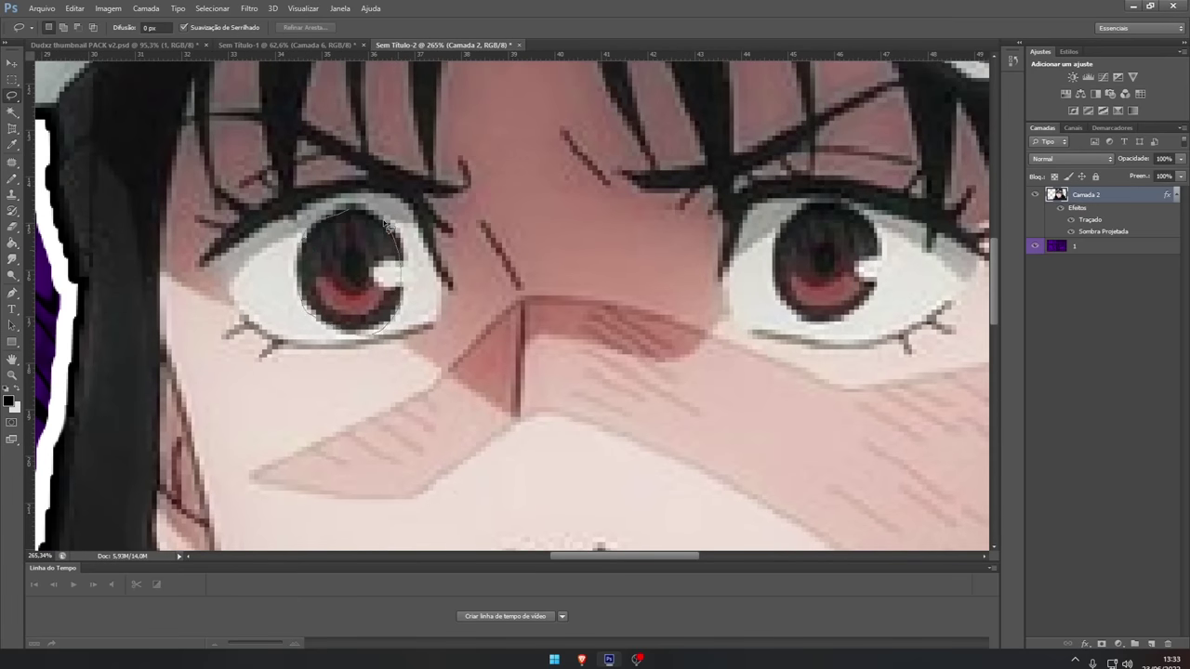
mouse_move(817, 211)
mouse_down()
mouse_move(872, 262)
mouse_move(842, 313)
mouse_move(779, 280)
mouse_move(812, 204)
mouse_up()
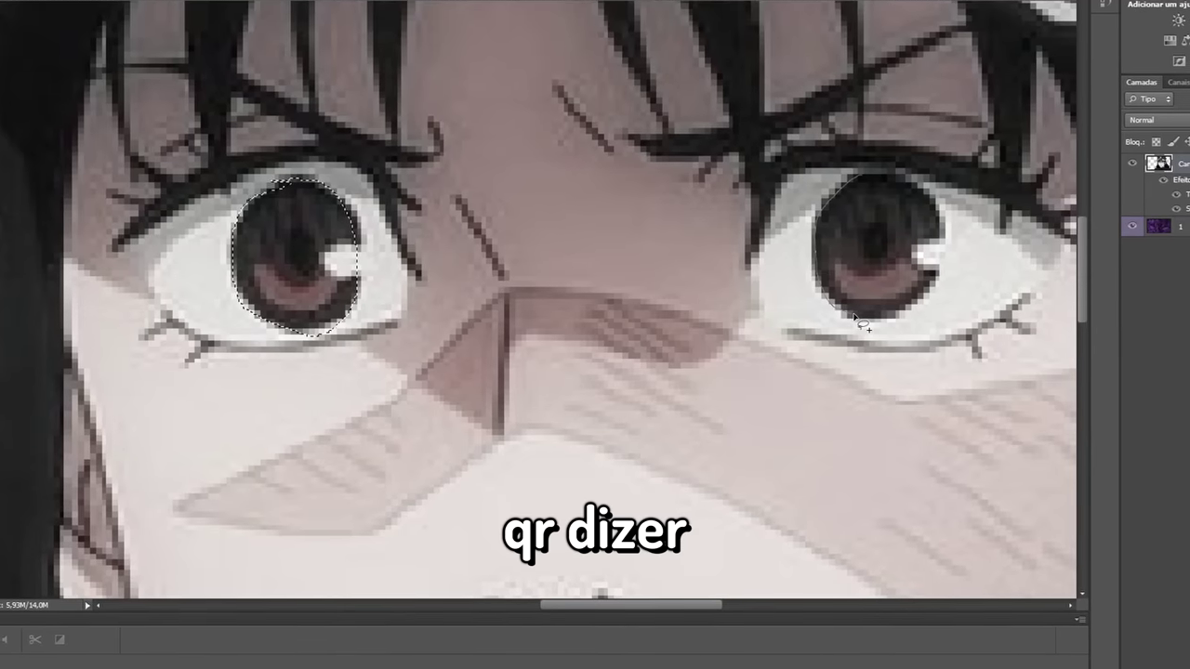
drag(879, 177, 924, 183)
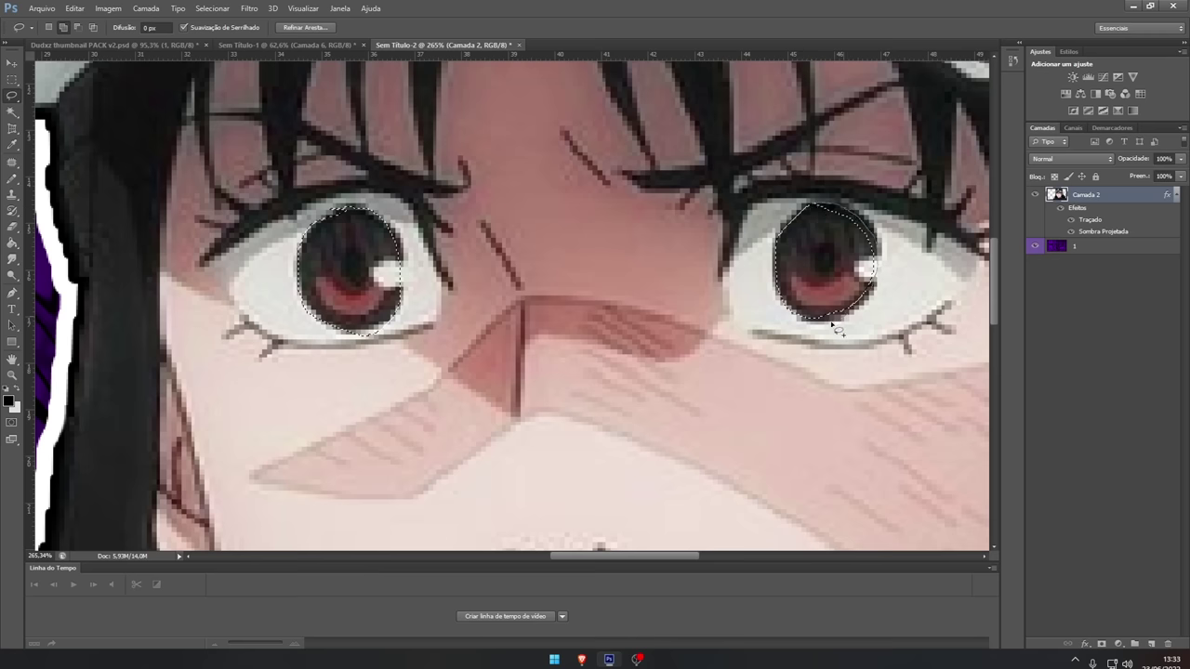
key(ctrl+0)
key(ctrl+j)
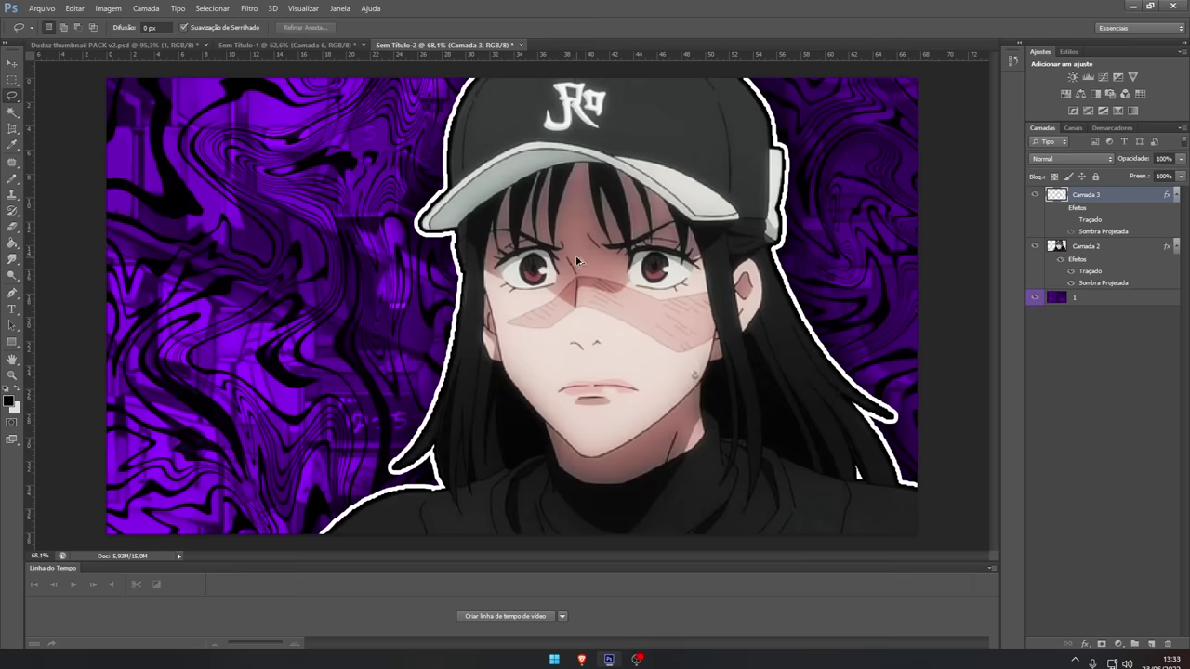
- Colorize the copied irises purple with Hue/Saturation, using hue 276, saturation 100 and lightness 0
key(ctrl+u)
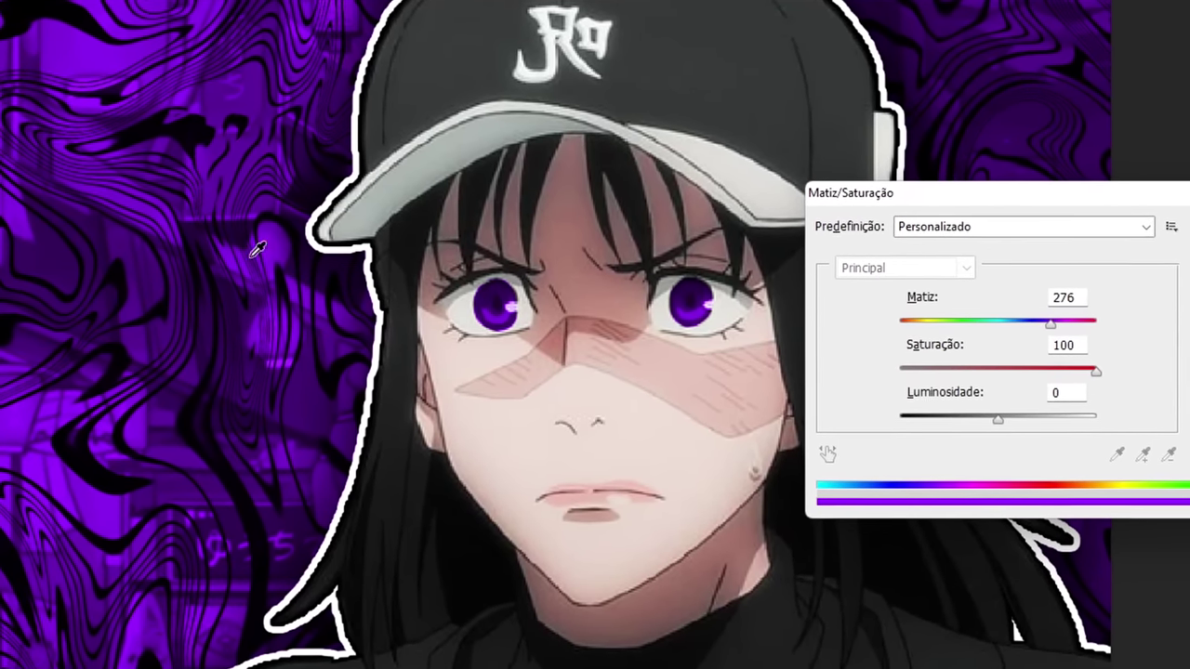
key(ctrl+minus)
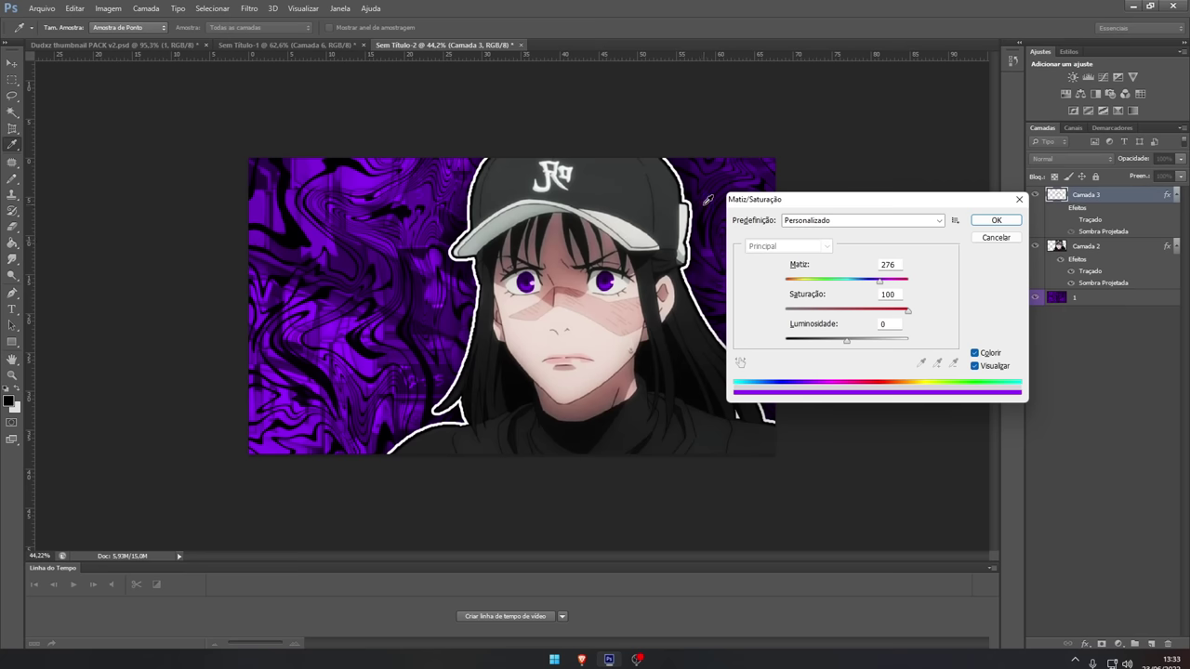
scroll(542, 329, up, 5)
scroll(824, 275, down, 3)
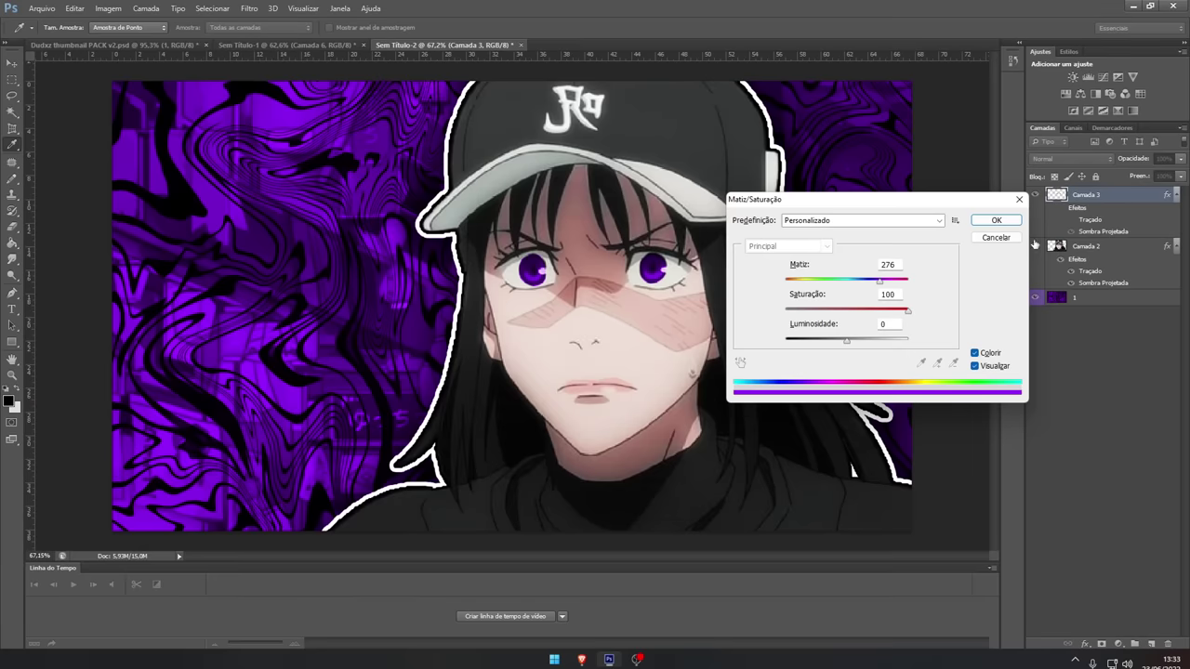
click(997, 222)
- Merge the iris layer Camada 3 with the character layer Camada 2 and clear the layer selection
scroll(900, 218, down, 2)
shift+click(1110, 253)
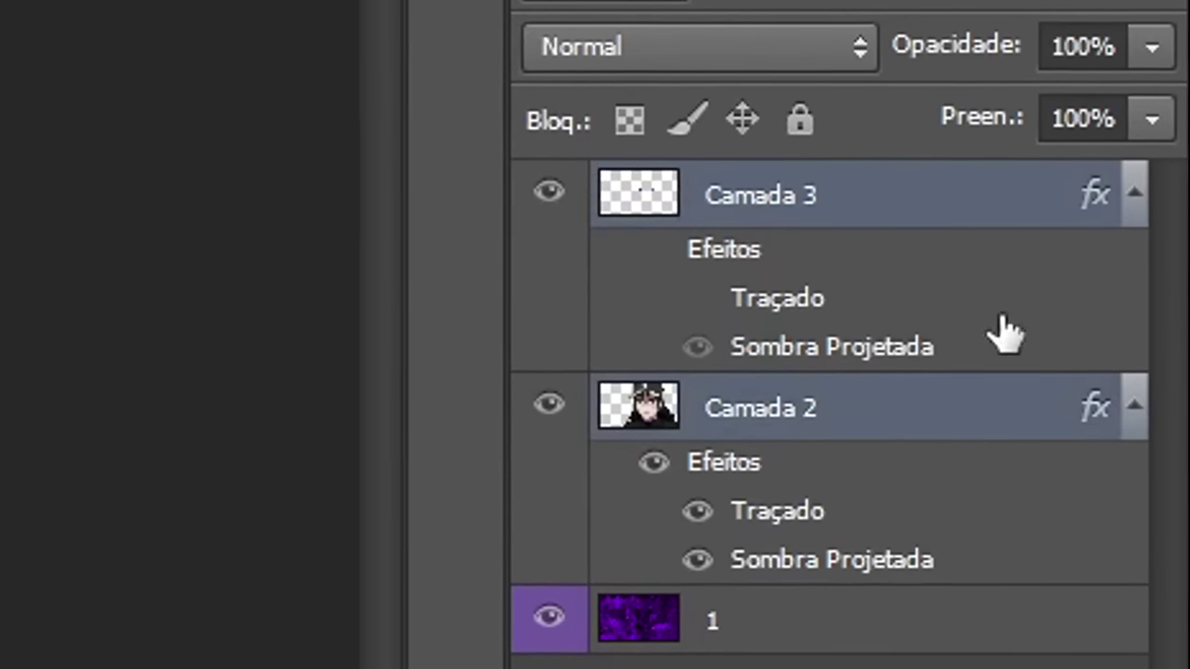
key(ctrl+e)
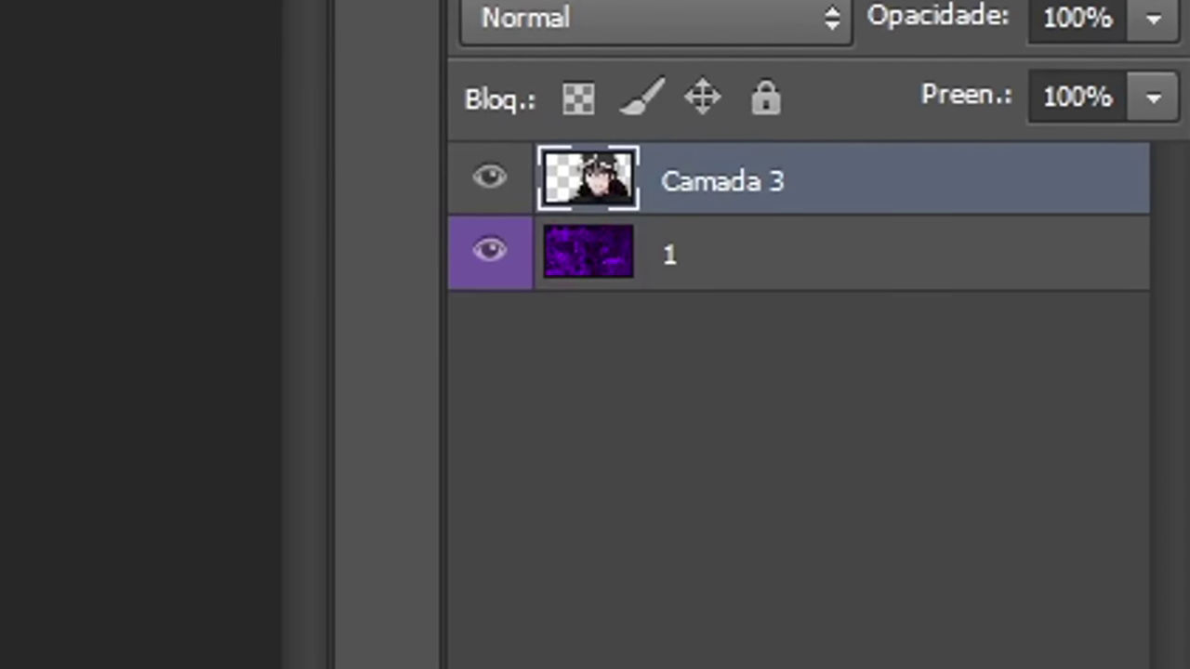
click(135, 372)
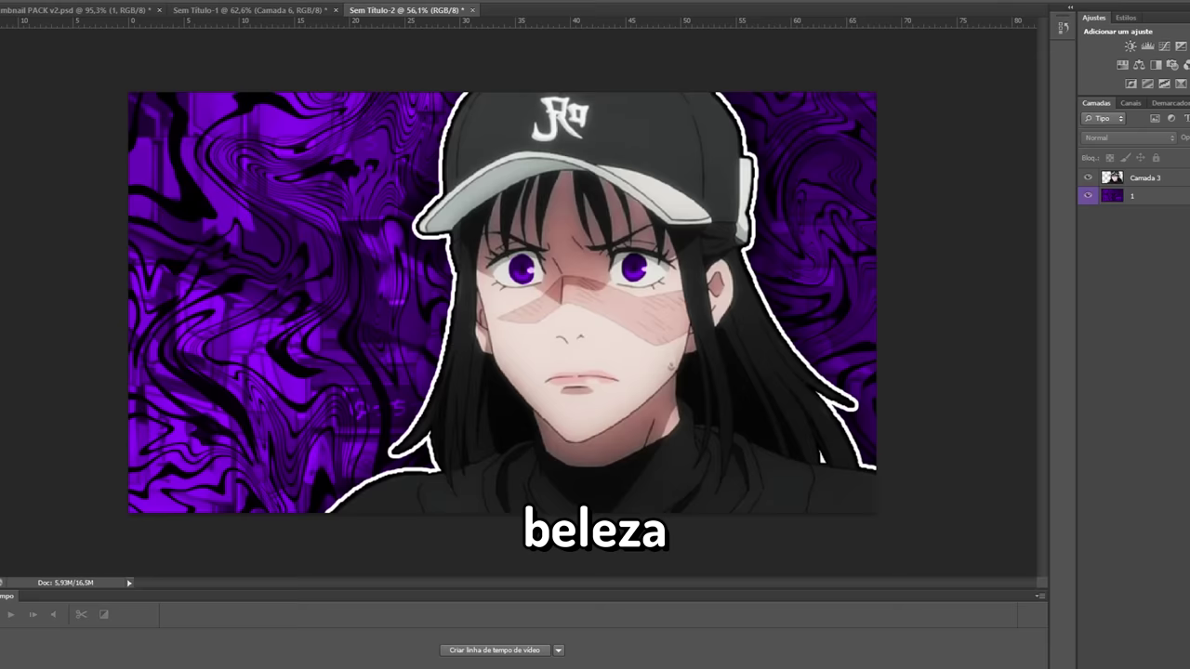
- Switch to the thumbnail pack document, hide layer 1 of the fundos group and collapse that group
key(ctrl+minus)
key(ctrl+minus)
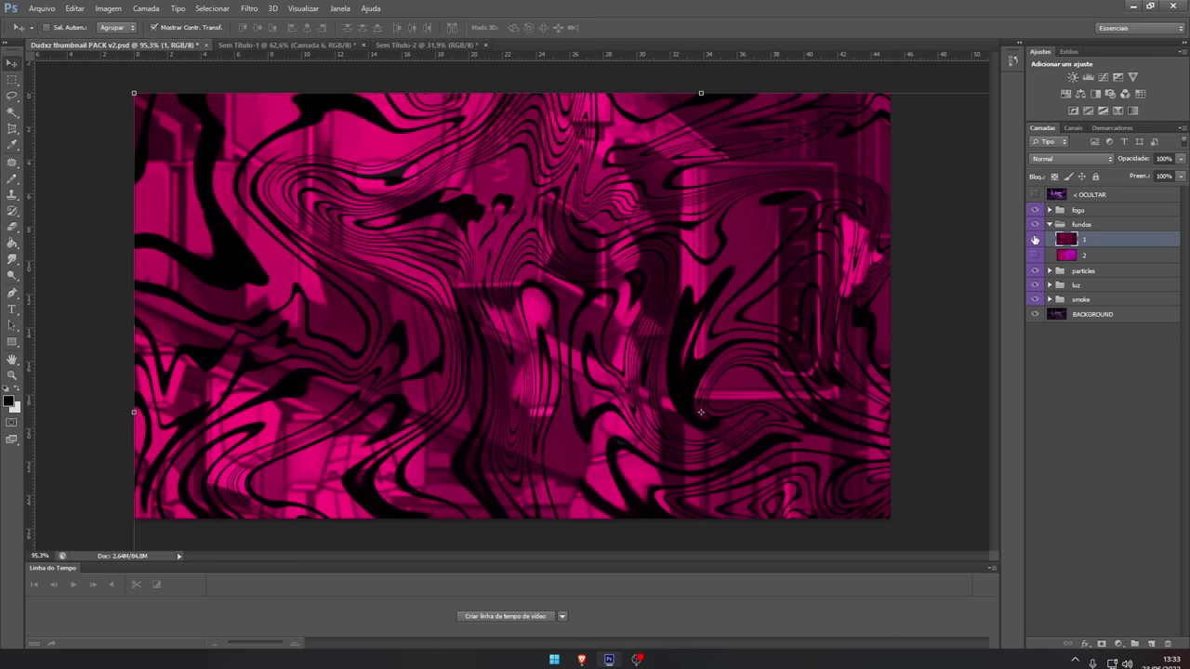
click(1035, 240)
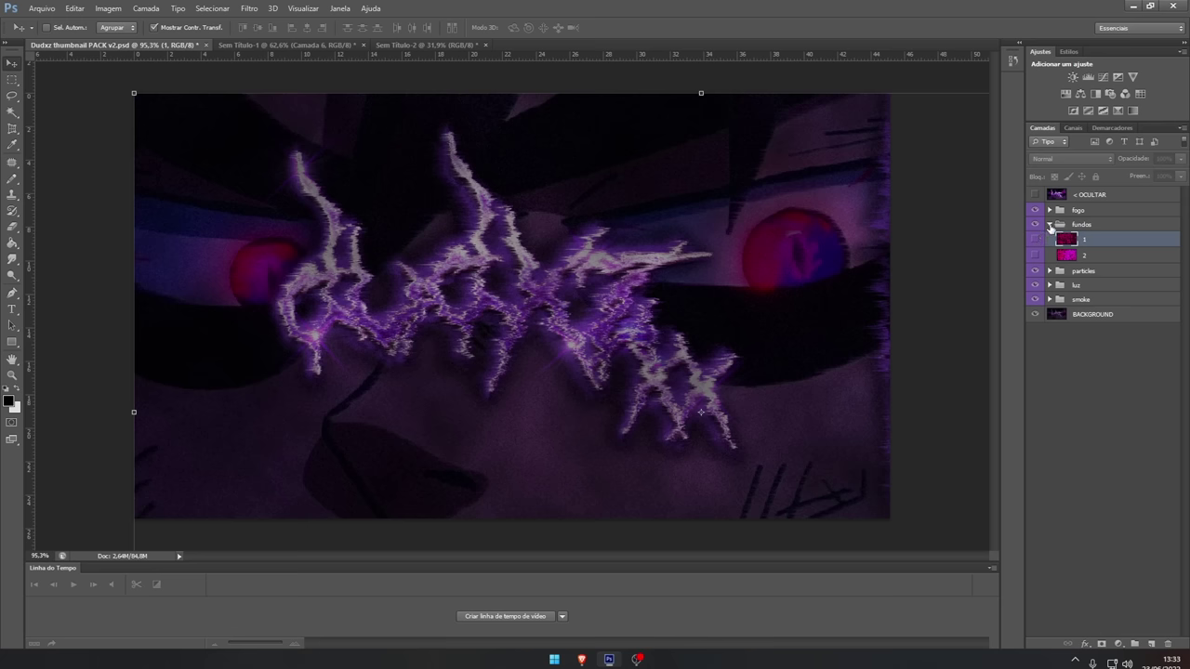
click(1050, 224)
- Preview the overlays in the pack's particles group by toggling their visibility, and collapse the group
click(1049, 239)
click(1037, 285)
click(1037, 285)
click(1036, 274)
scroll(535, 284, up, 1)
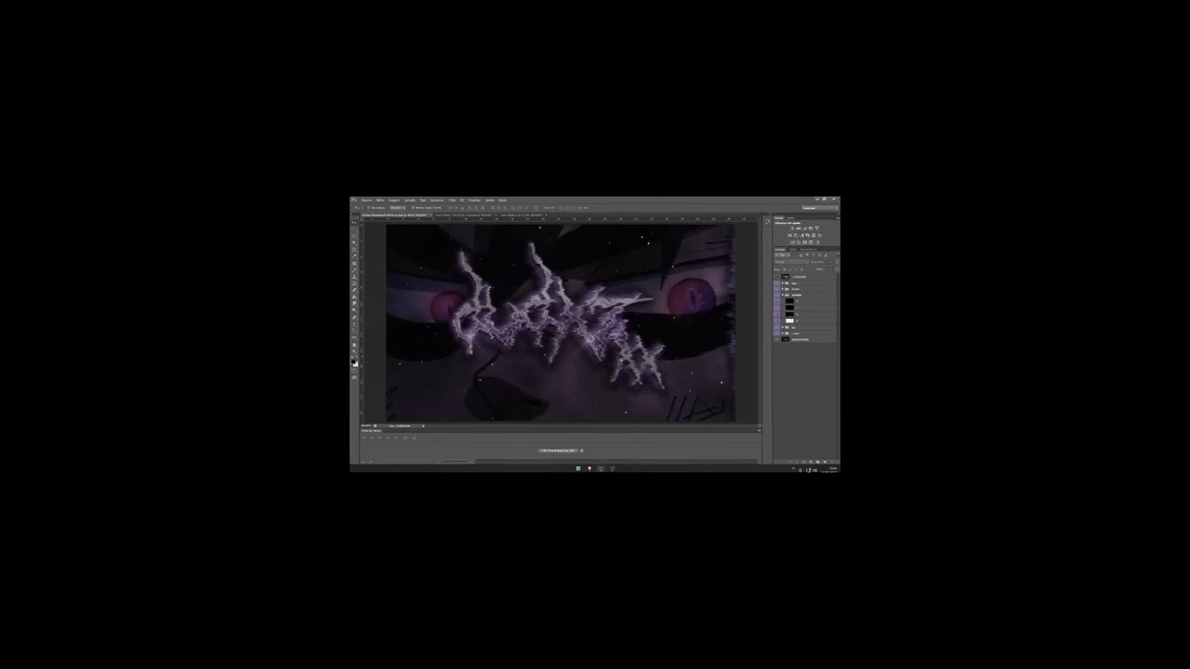
click(1035, 270)
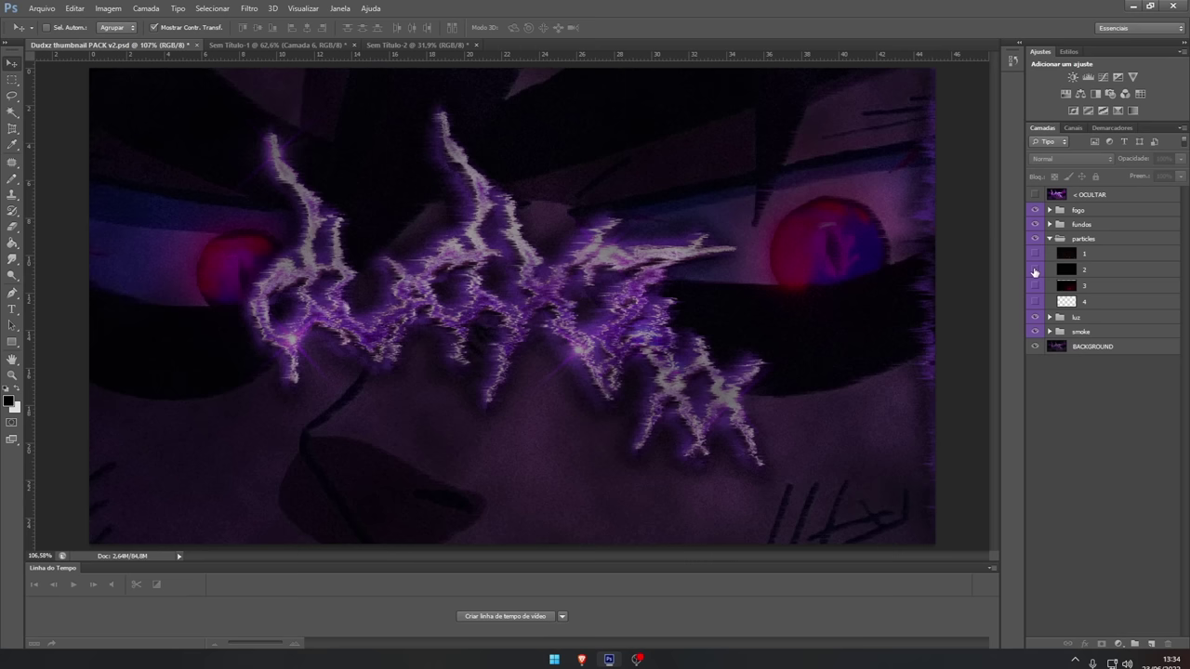
click(1035, 286)
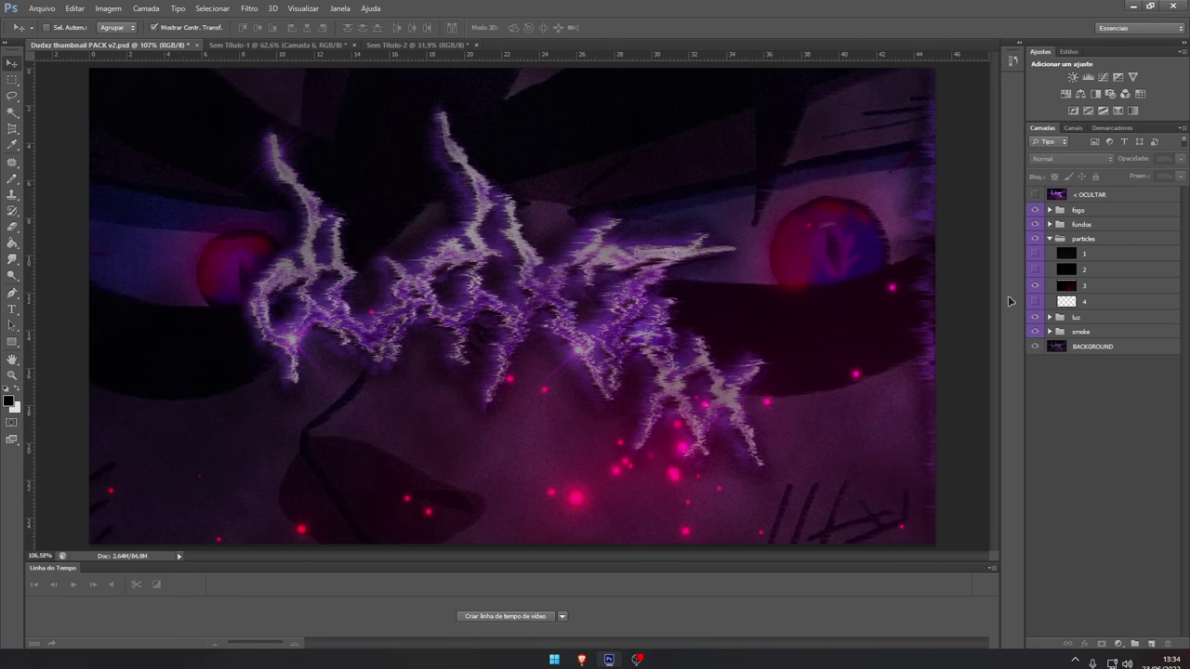
click(1035, 286)
click(1050, 239)
- Try layer 1 of the pack's luz group over the thumbnail, scaled to about 151%, and hide and collapse it in the pack
click(1050, 253)
click(1035, 268)
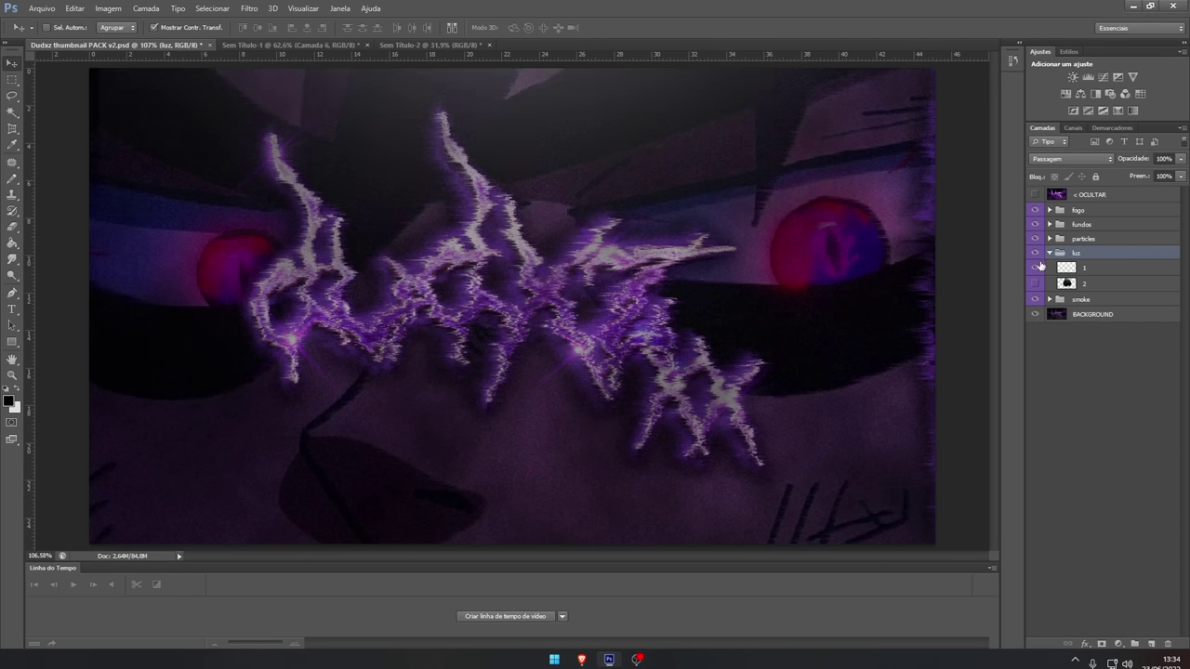
drag(545, 105, 255, 54)
drag(391, 53, 528, 209)
drag(569, 335, 689, 419)
key(ctrl+0)
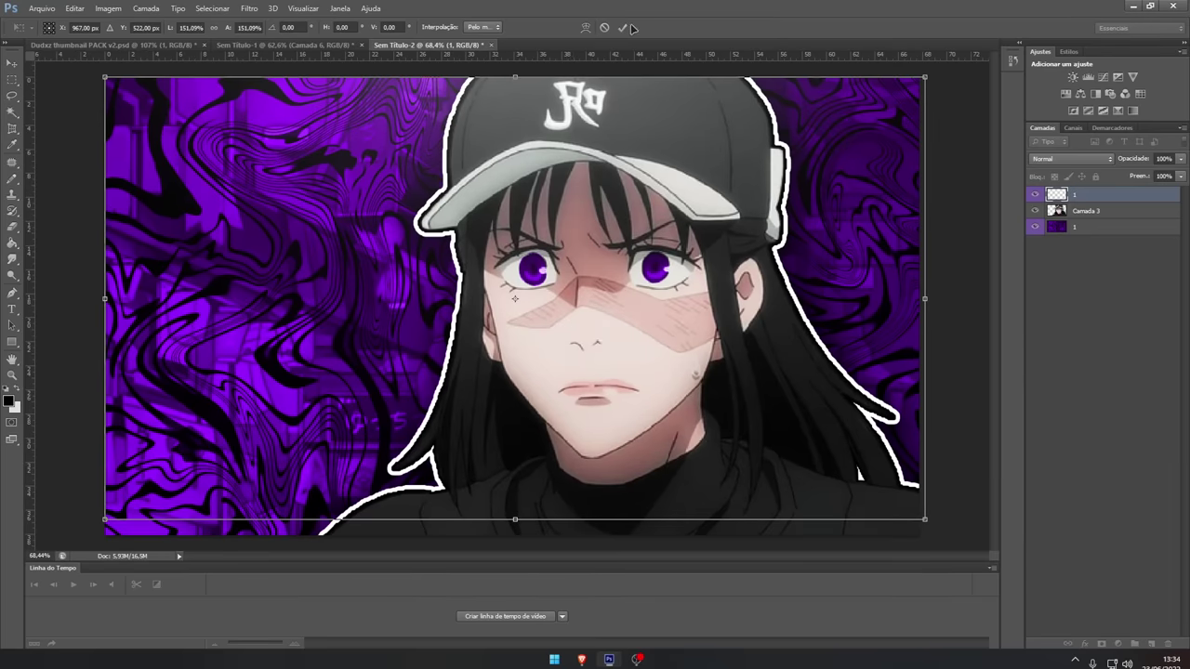
click(1036, 267)
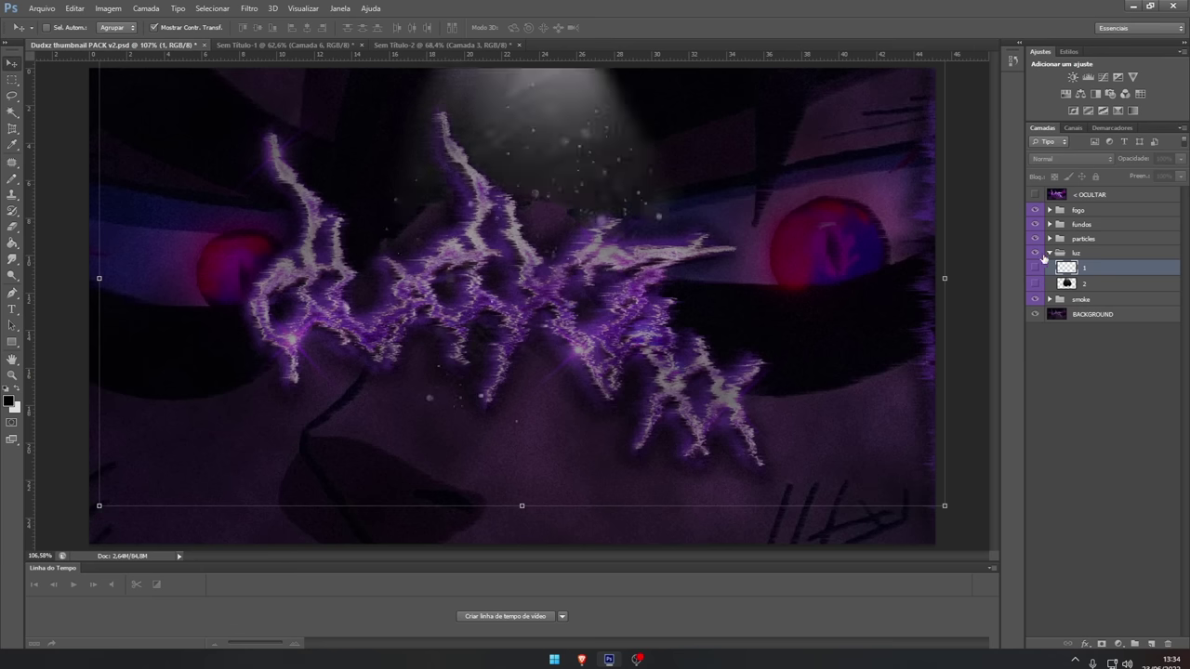
click(1036, 266)
click(1042, 259)
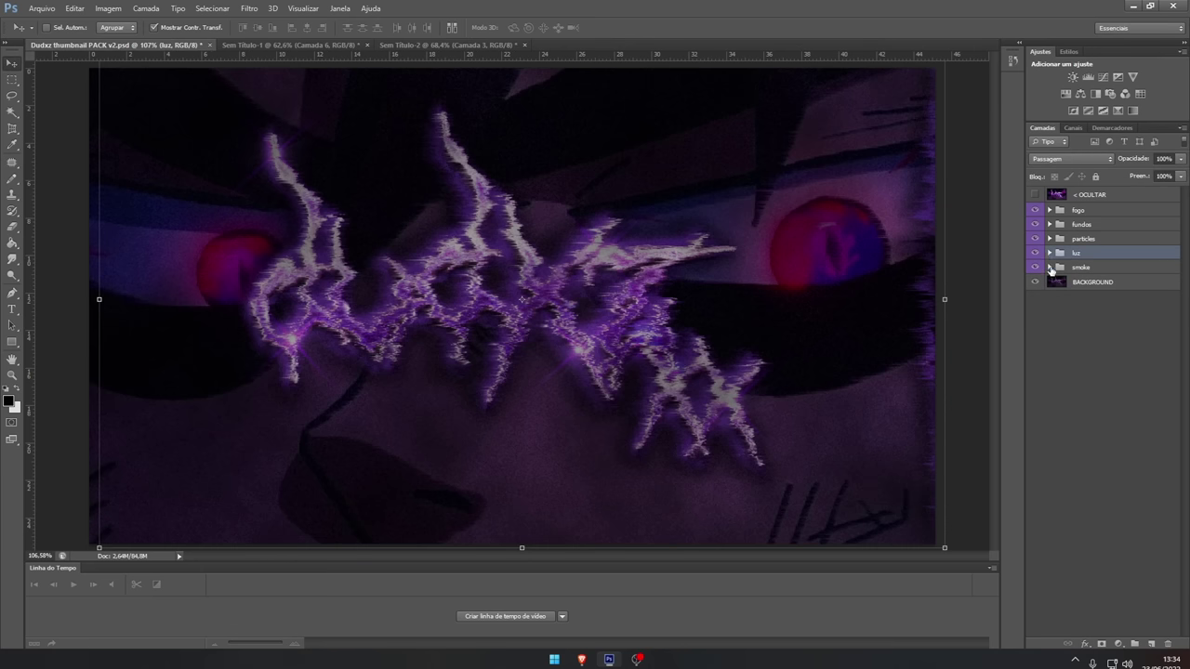
- Try the pack's smoke layer 1 over the thumbnail, aligned to the canvas's upper-left corner and scaled to about 150%
click(1038, 281)
click(1036, 283)
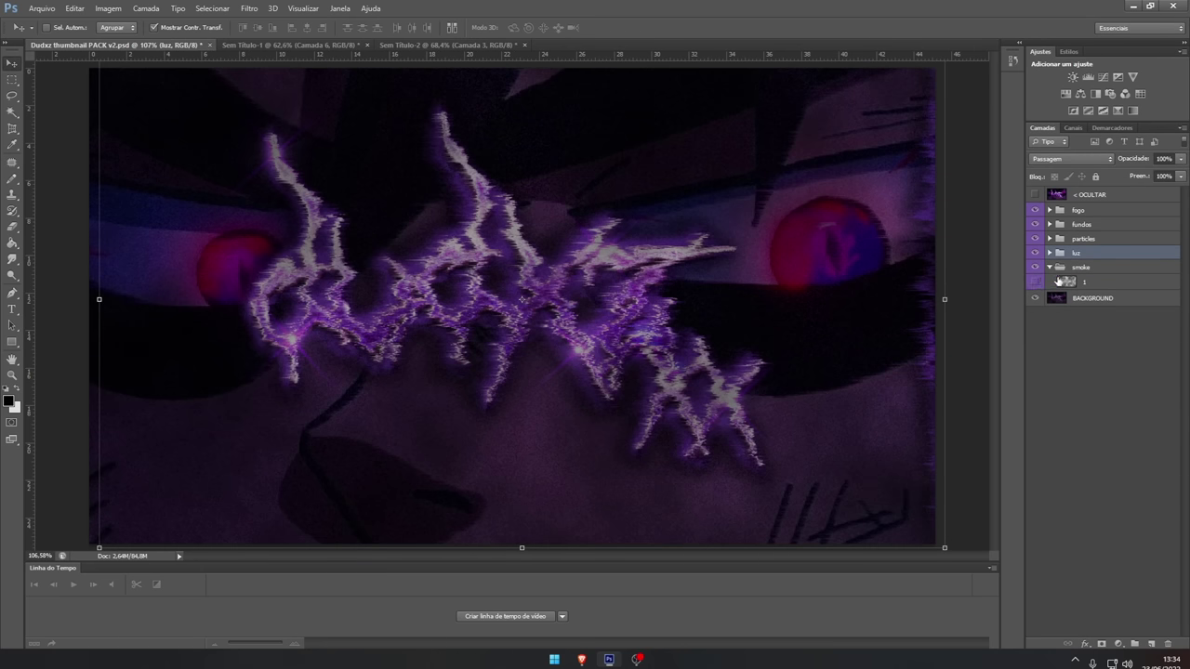
click(1066, 282)
drag(459, 124, 471, 168)
drag(404, 47, 558, 342)
key(ctrl+t)
drag(558, 342, 372, 199)
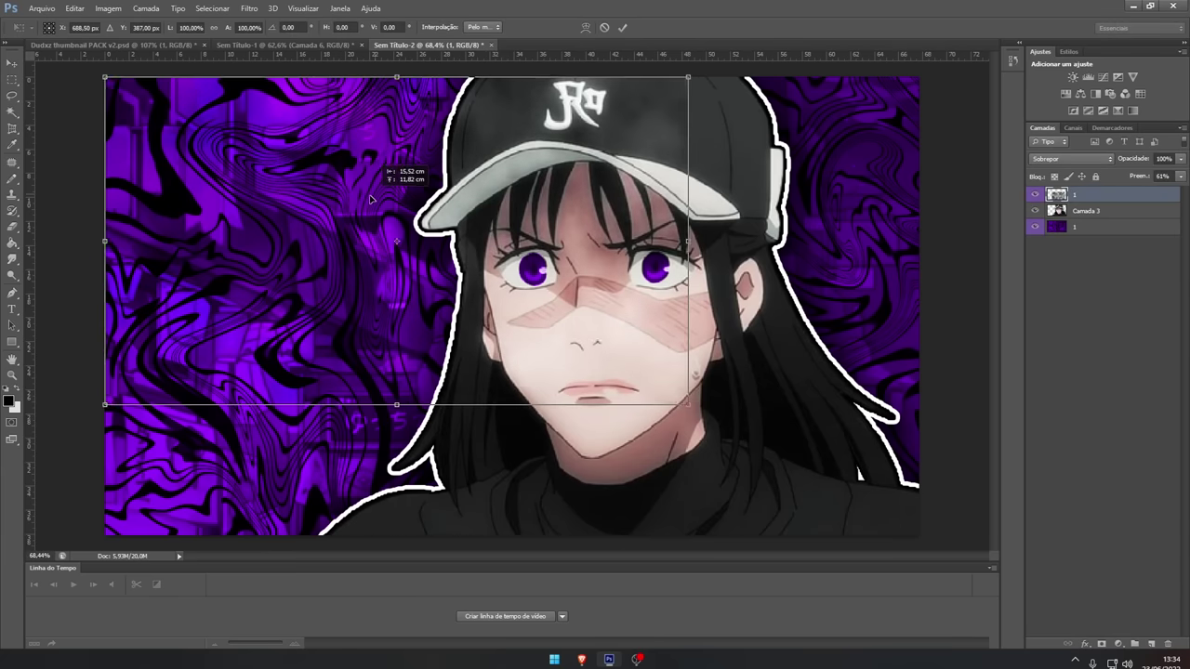
drag(690, 405, 982, 542)
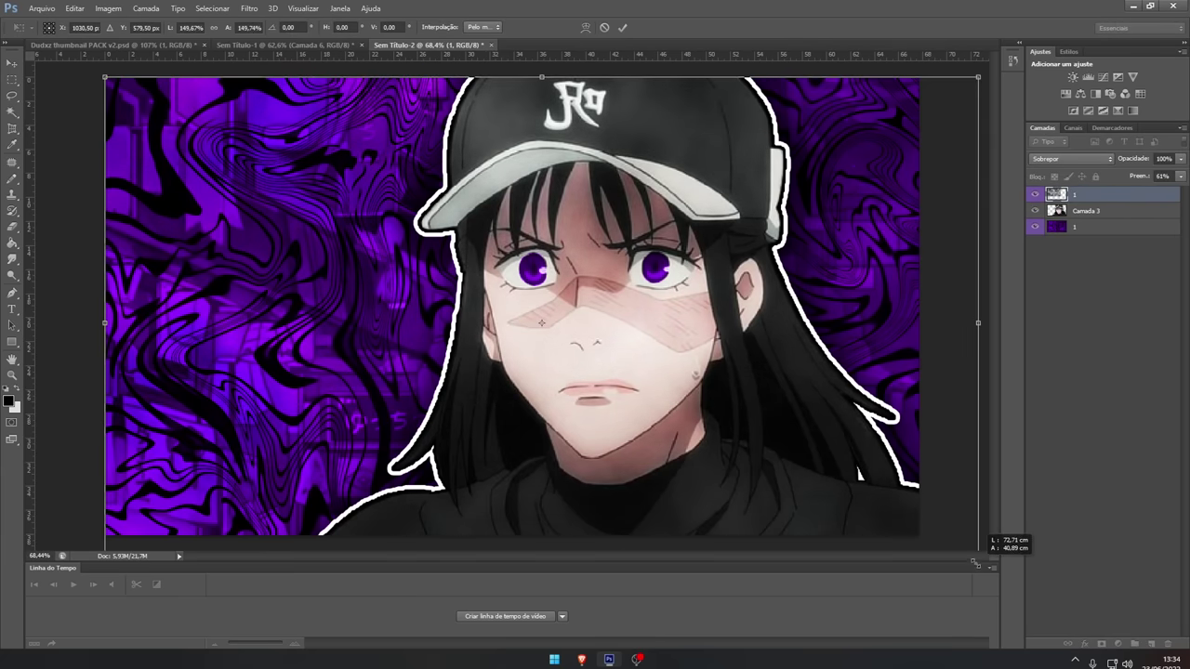
drag(982, 542, 974, 542)
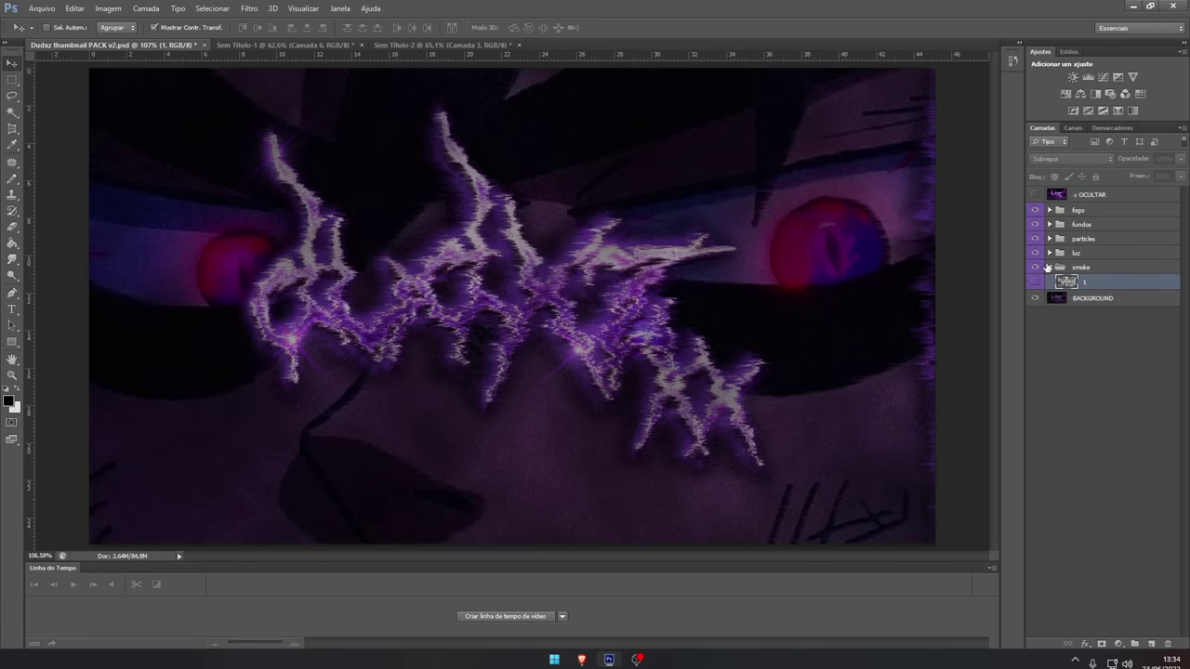
click(1047, 267)
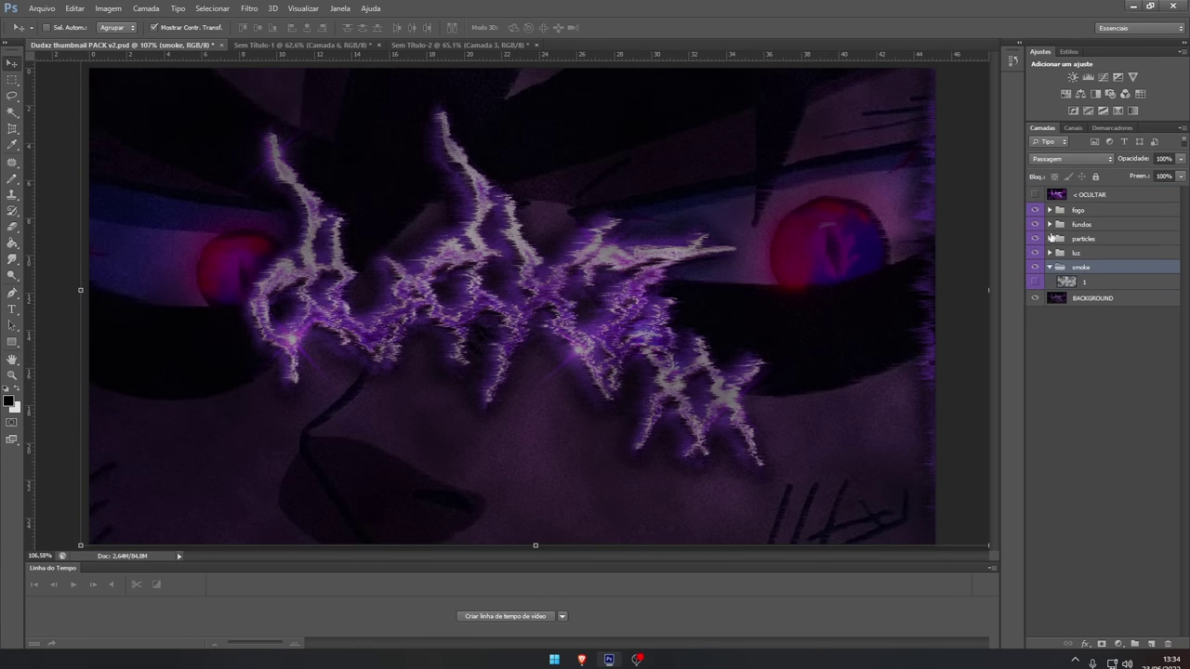
- Examine the fire overlays in the pack's fogo group by toggling individual layers on and off
click(1050, 210)
scroll(596, 190, down, 5)
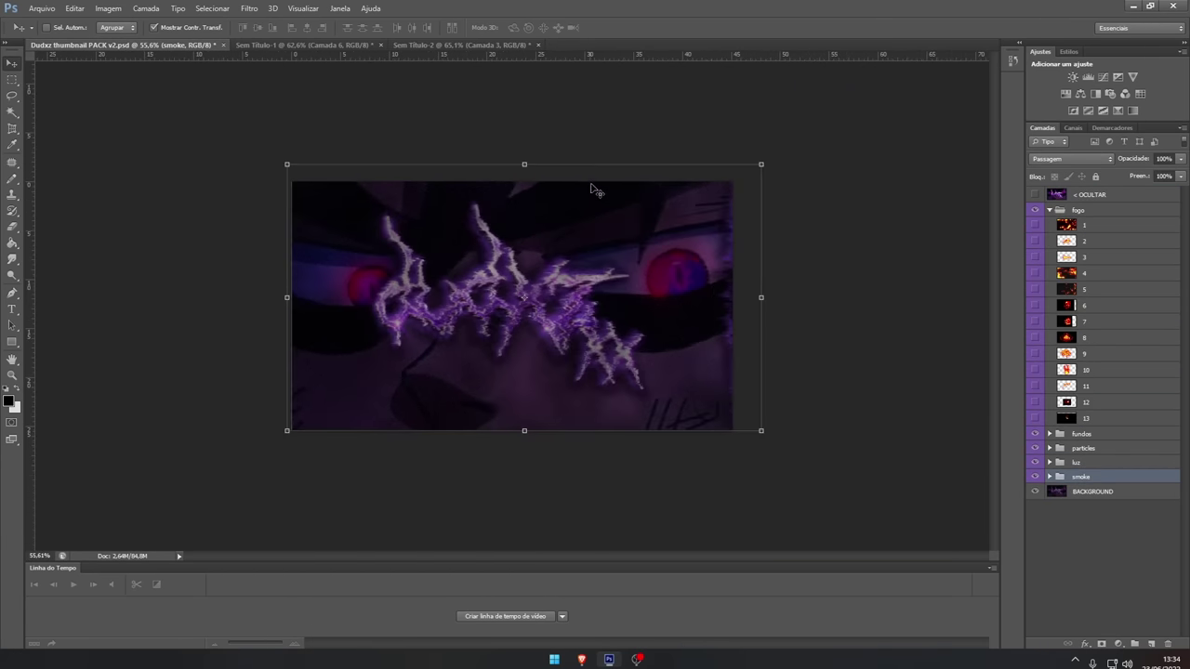
click(1127, 574)
scroll(586, 242, up, 6)
click(1035, 239)
click(1035, 238)
click(1034, 277)
click(1034, 277)
- Copy fire layer 5 from the pack into the thumbnail and scale it to about 139% to cover the canvas
click(1031, 292)
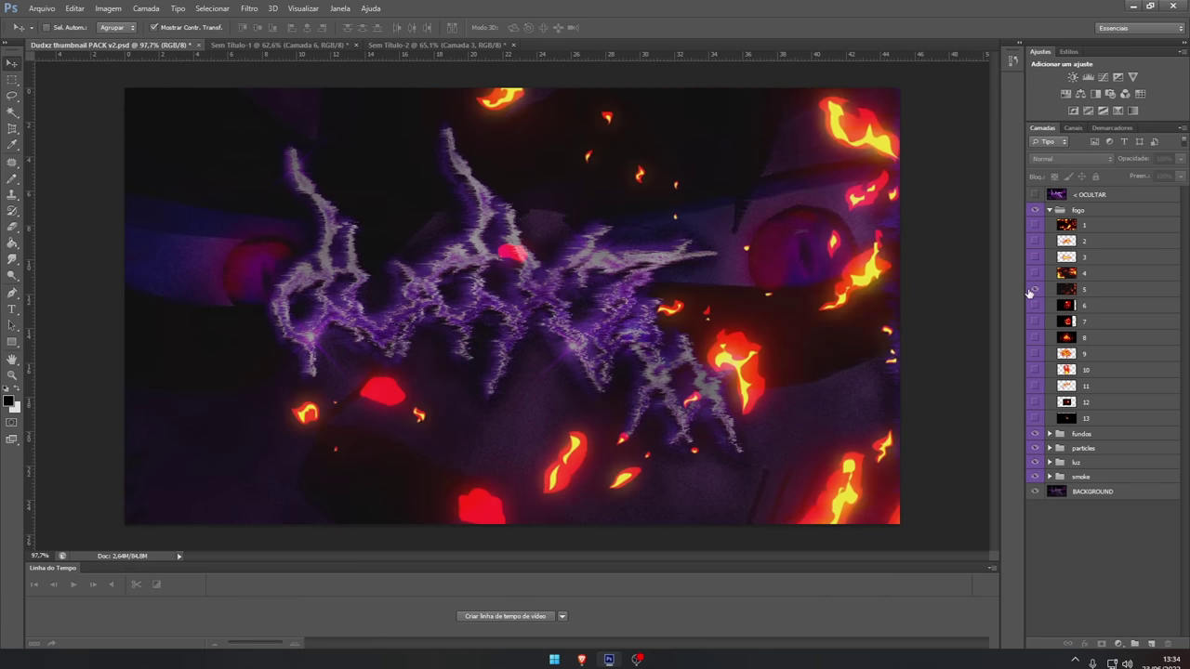
drag(587, 309, 504, 296)
key(ctrl+t)
drag(706, 429, 897, 539)
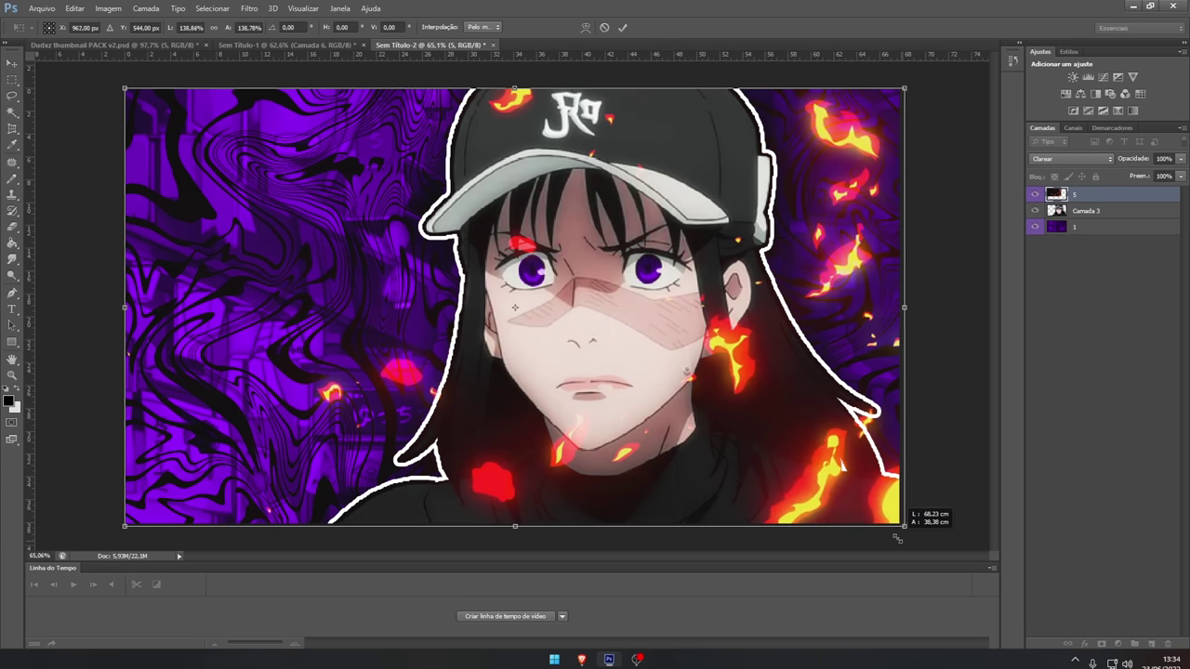
click(627, 29)
- Colorize fire layer 5 purple with the previous Hue/Saturation settings, hue 276 and saturation 100
key(ctrl+alt+u)
scroll(519, 188, down, 4)
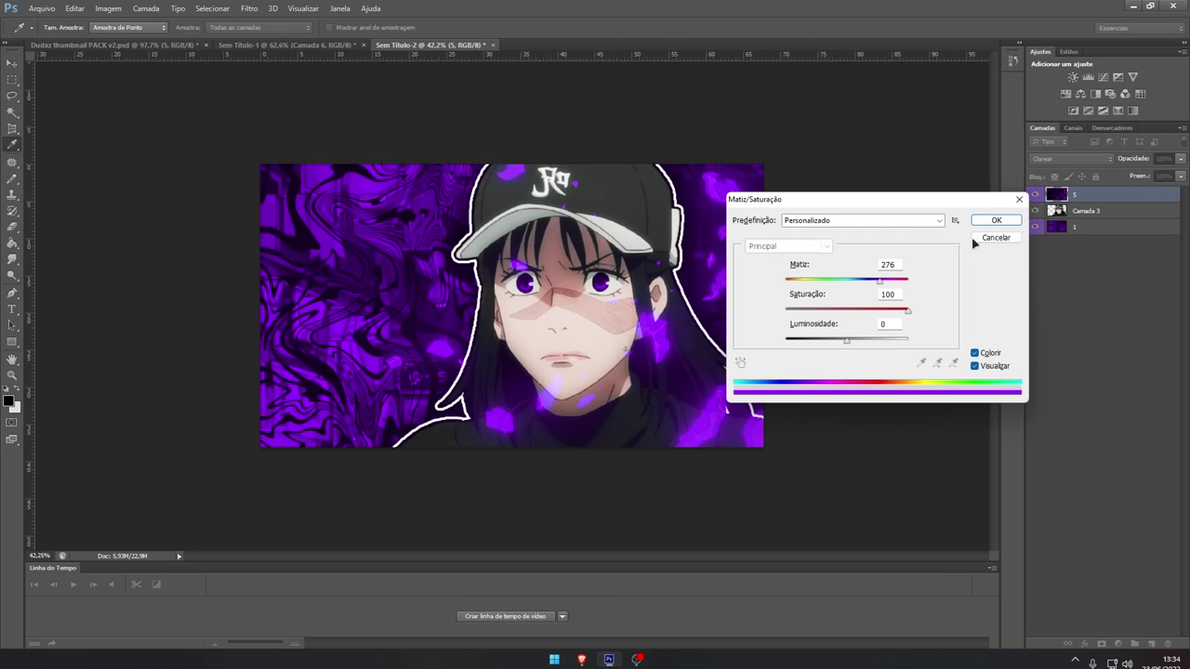
click(989, 223)
- Erase the flames over the background's left side and the character's face and cap with a soft 411 px eraser at 0% hardness
scroll(530, 421, up, 3)
key(e)
right_click(606, 284)
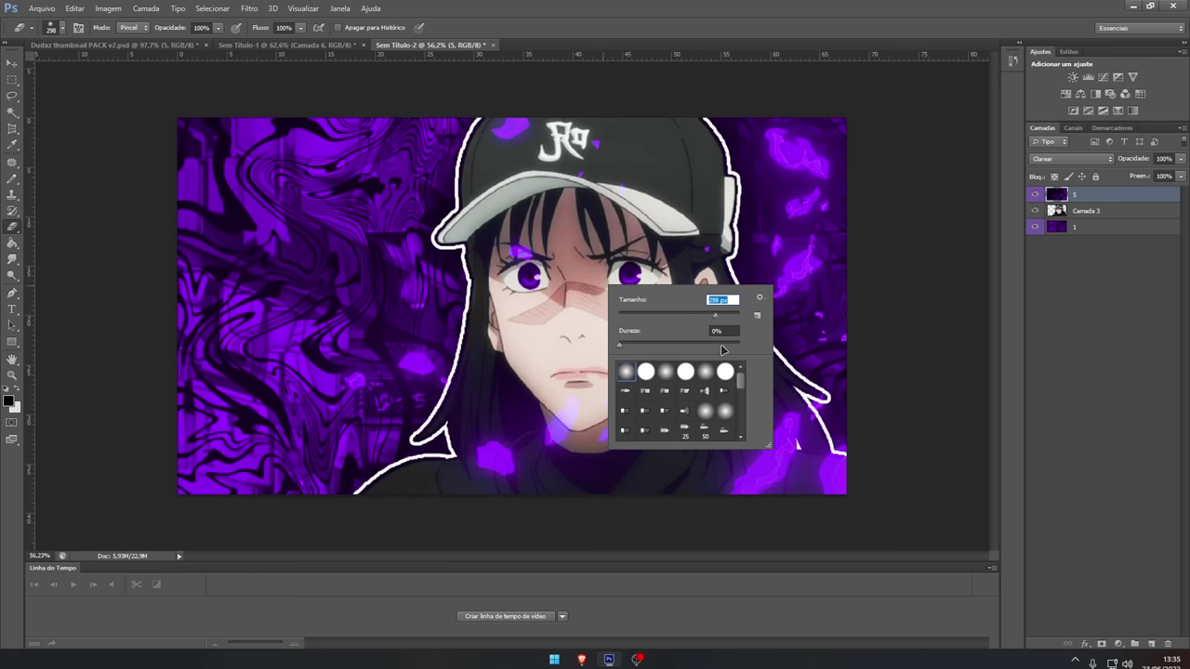
drag(719, 318, 724, 318)
drag(225, 546, 224, 70)
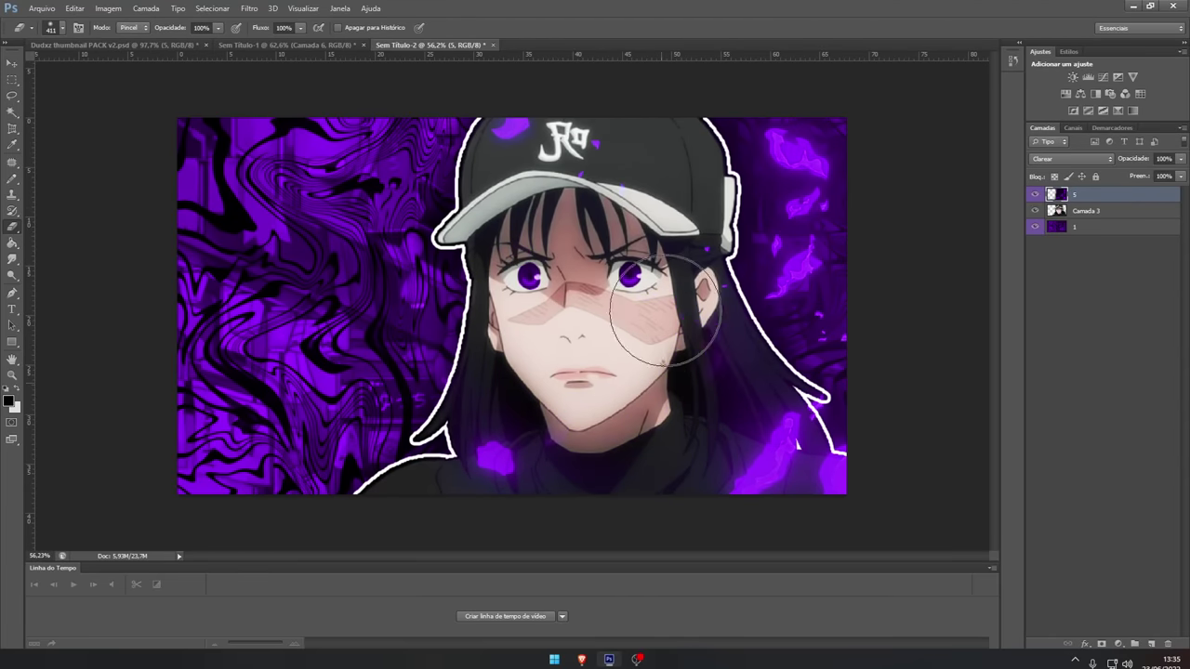
scroll(638, 378, down, 4)
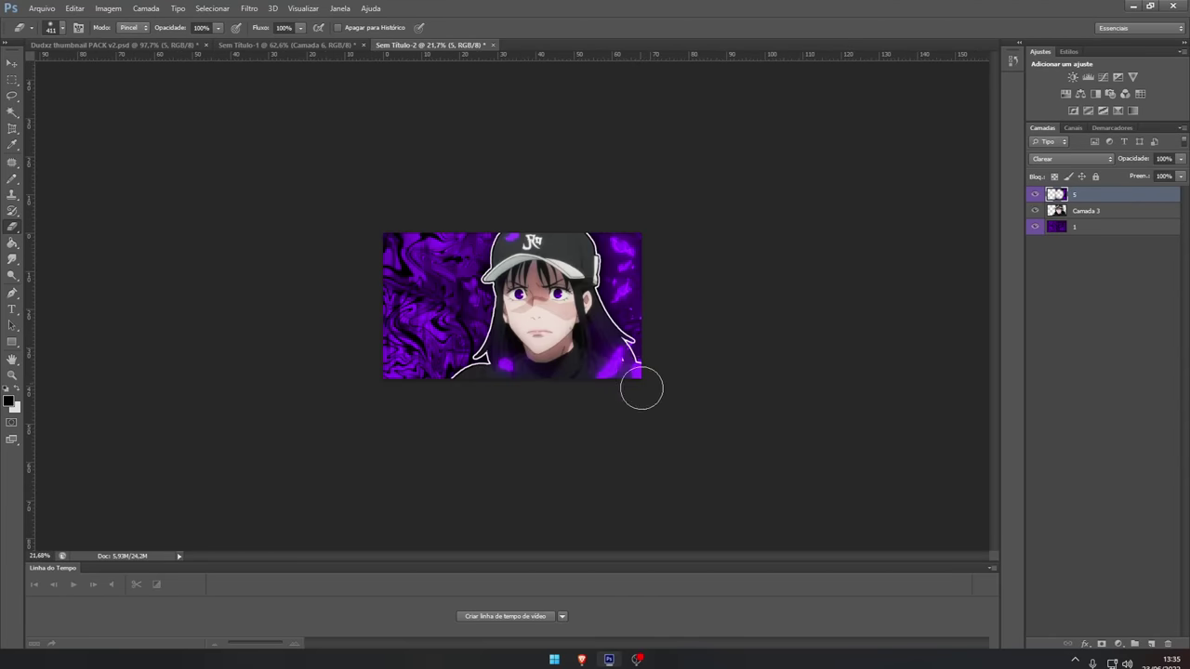
scroll(586, 372, up, 3)
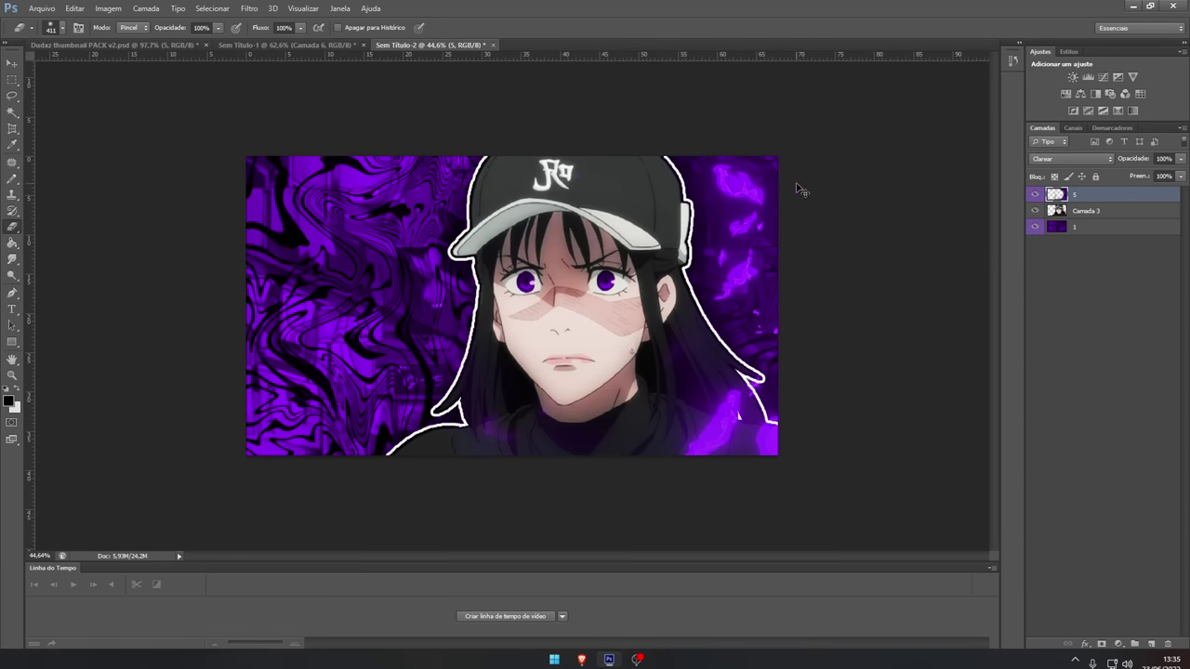
- Duplicate fire layer 5 beneath the character layer and flip the copy horizontally
drag(1122, 195, 1116, 236)
key(ctrl+t)
right_click(711, 389)
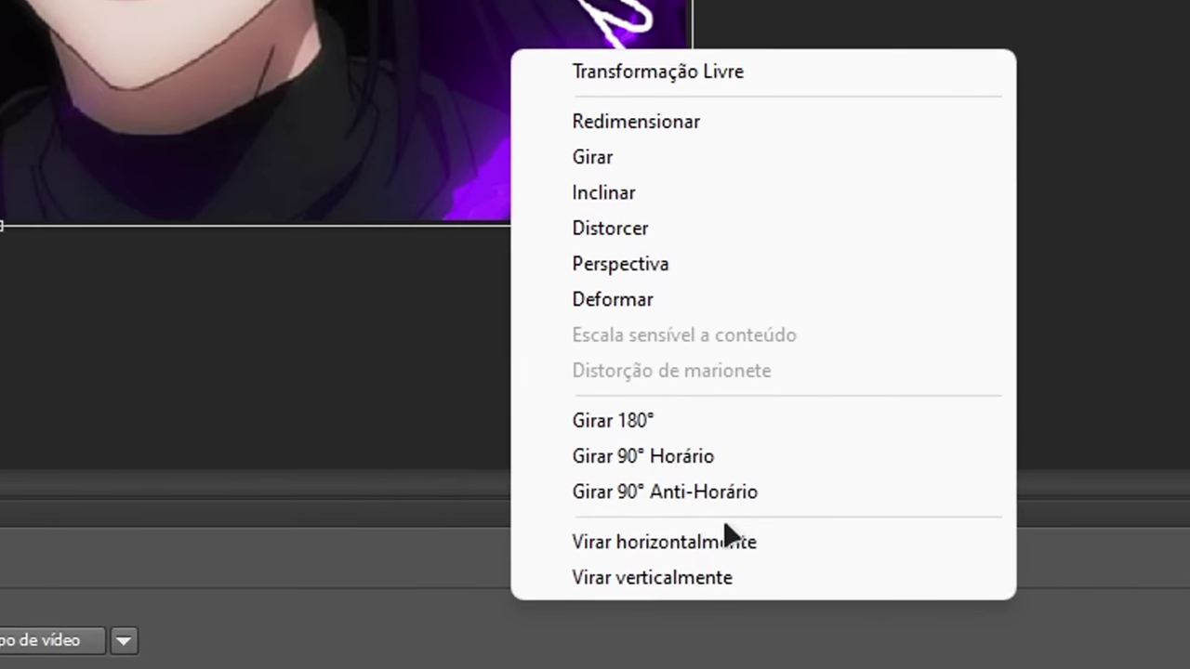
click(717, 526)
scroll(342, 116, up, 2)
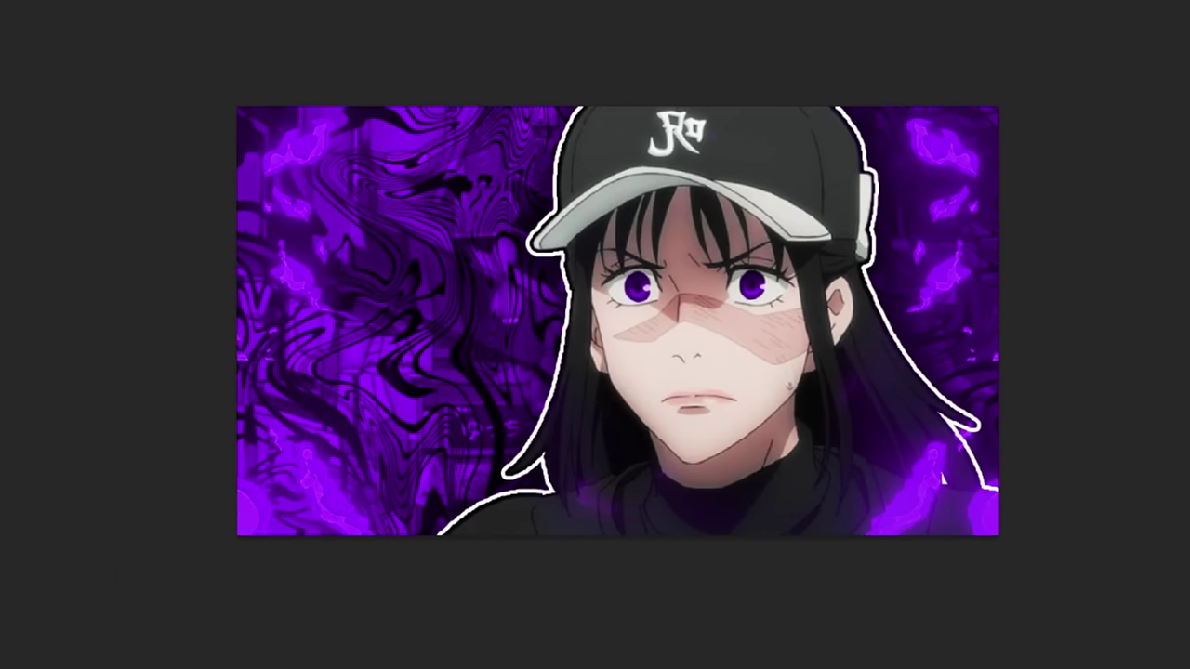
- Enlarge the flipped fire copy so it extends past the canvas edges
key(ctrl+t)
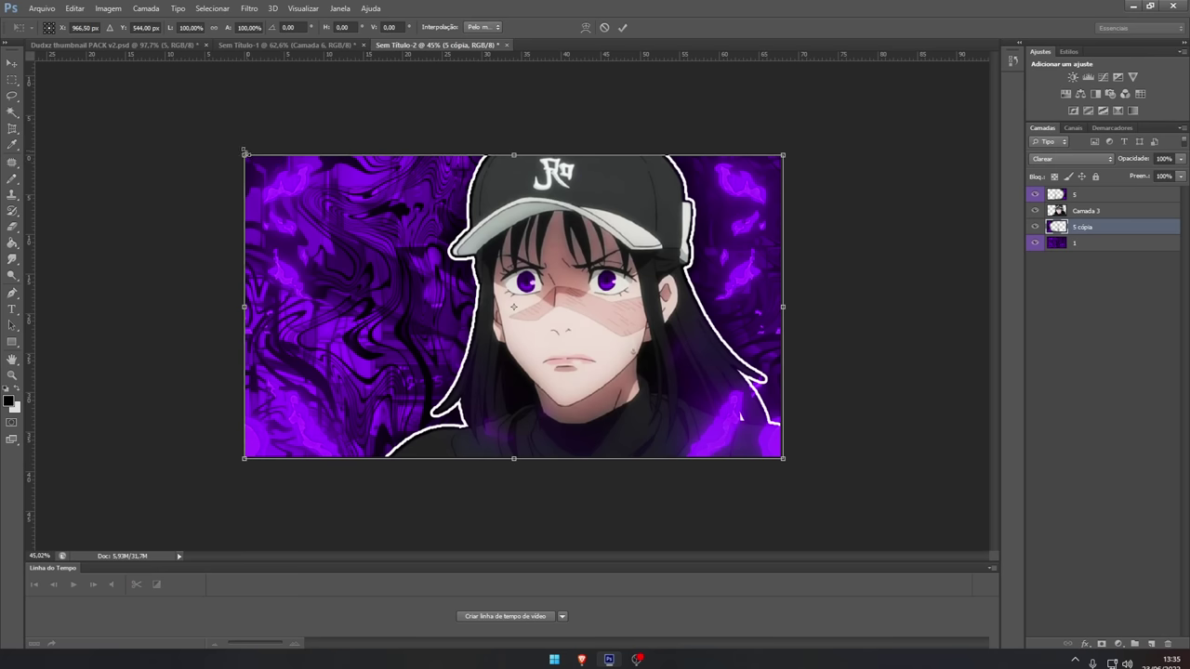
drag(247, 151, 213, 144)
click(623, 27)
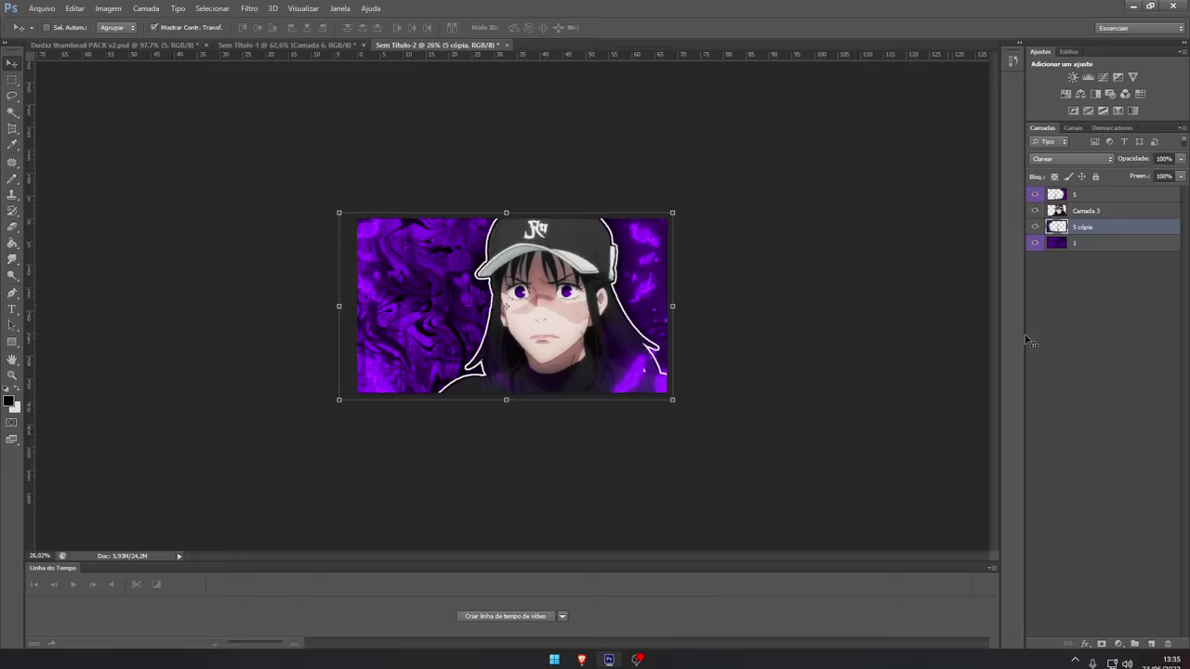
- Draw a black rectangle of about 2417 × 1437 px that covers the whole canvas
click(12, 343)
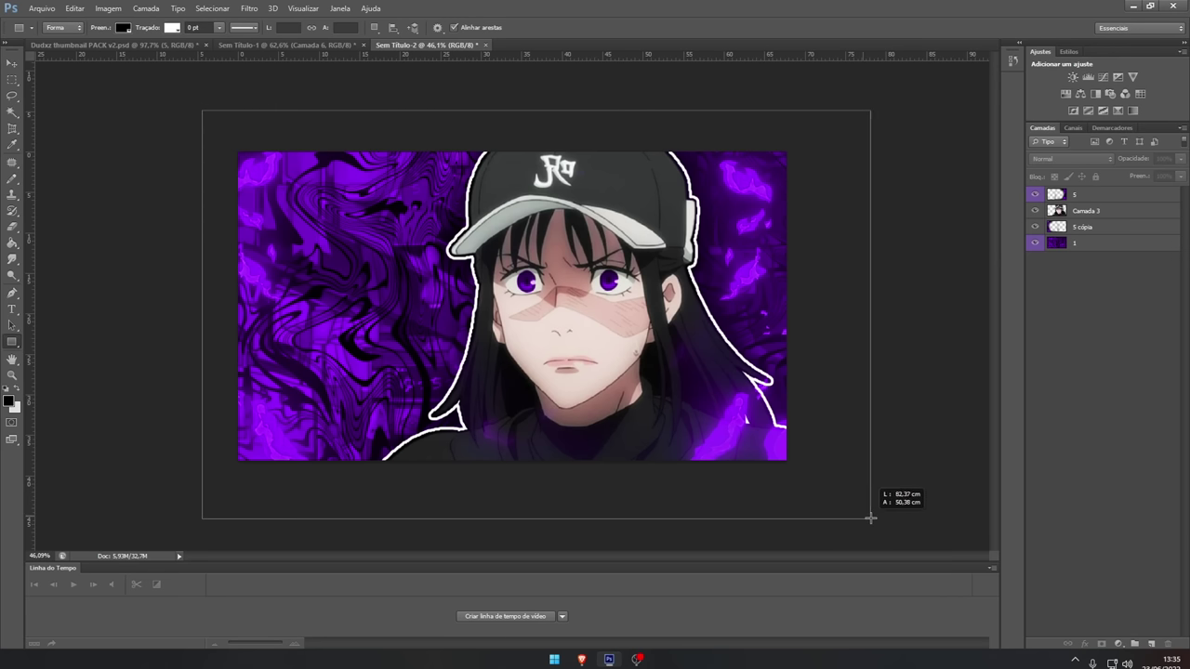
drag(865, 516, 893, 521)
click(16, 408)
key(Escape)
scroll(413, 126, down, 4)
- Place the black rectangle directly above background layer 1 and set its opacity to 10%
drag(1125, 199, 1122, 213)
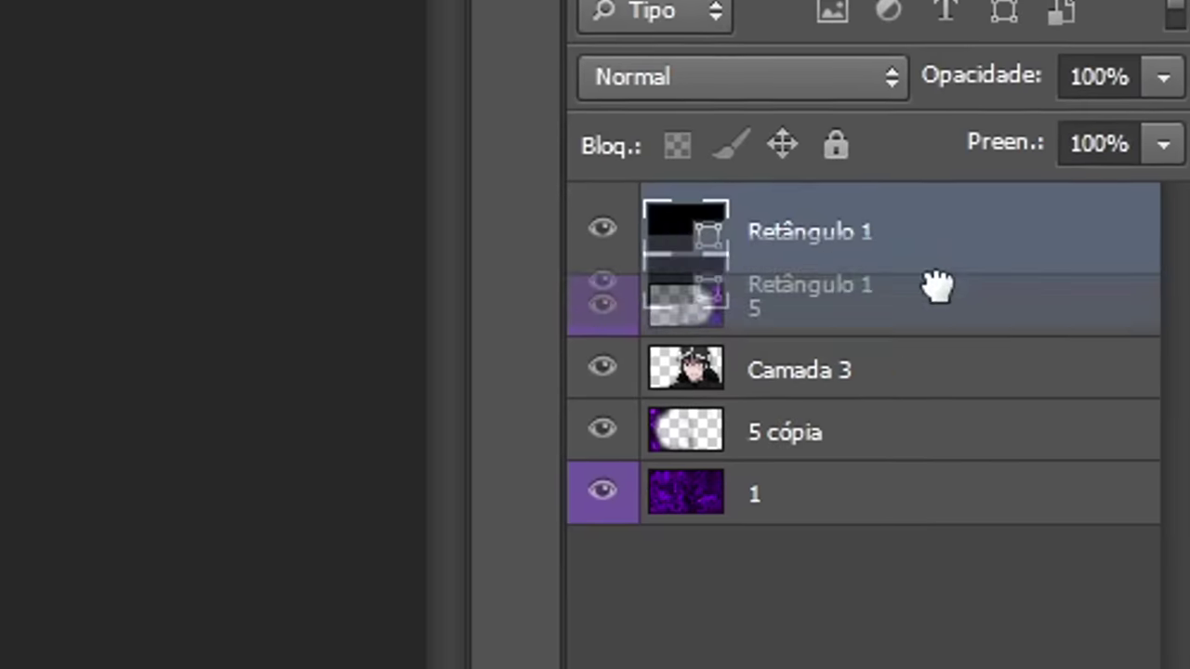
drag(938, 286, 841, 479)
click(984, 93)
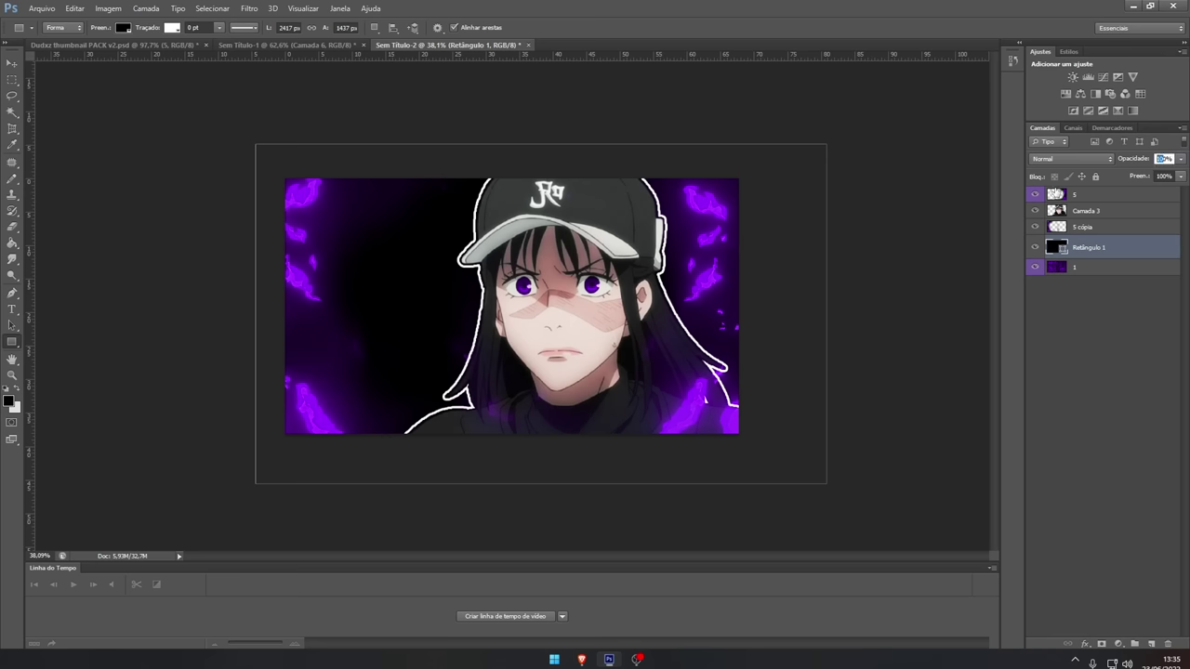
text(12)
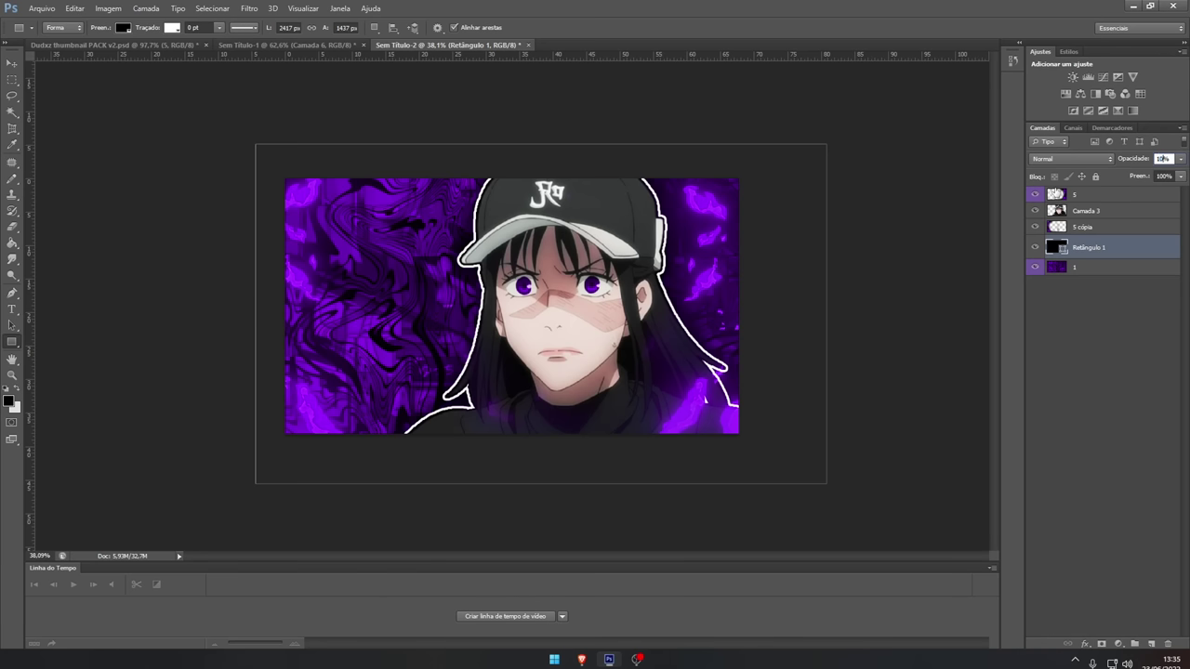
scroll(822, 283, up, 3)
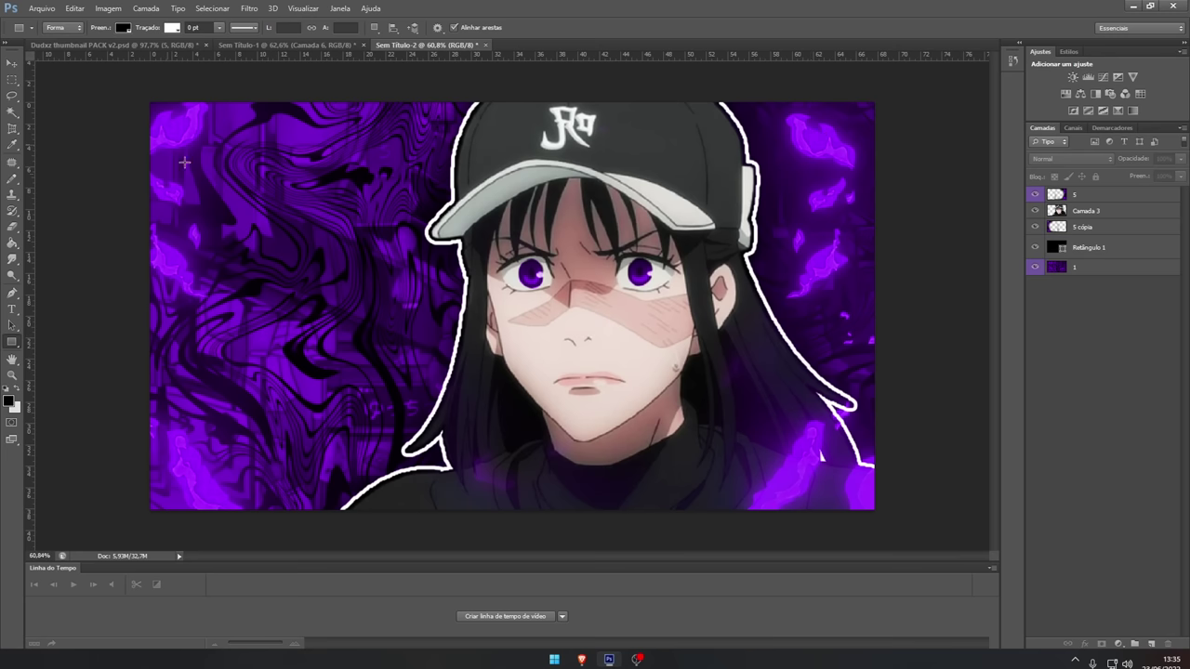
scroll(555, 107, up, 1)
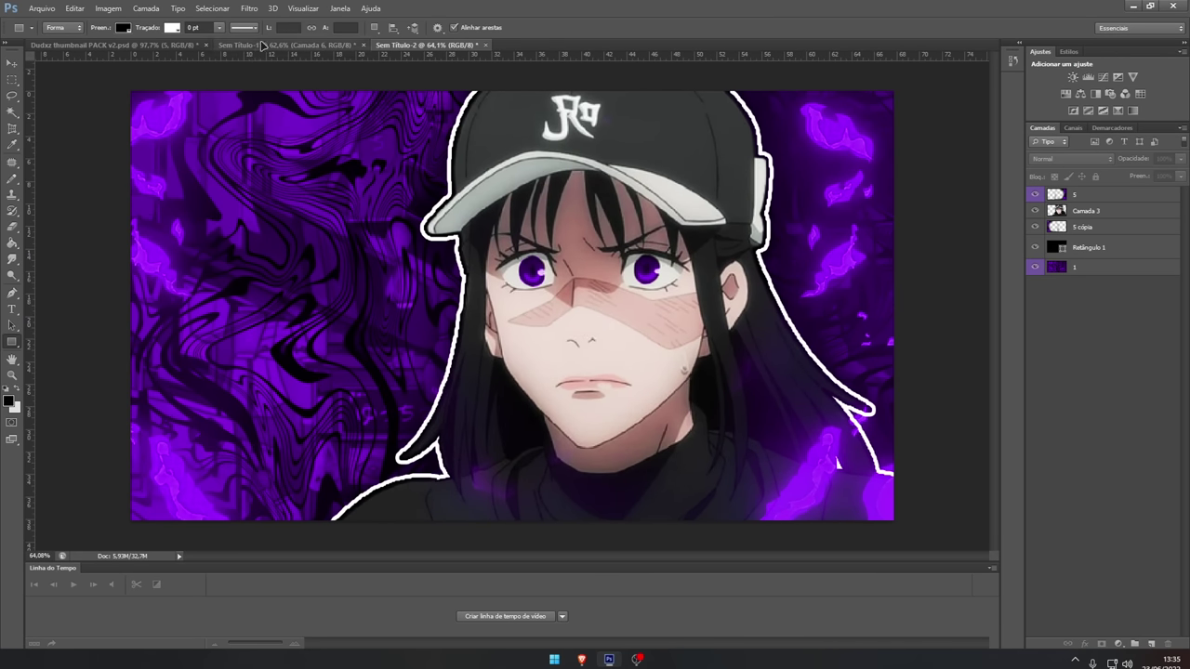
- Check the reference thumbnail in Sem Título-1 and start a white Comic Sans MS text over the thumbnail's lower-left background
click(271, 46)
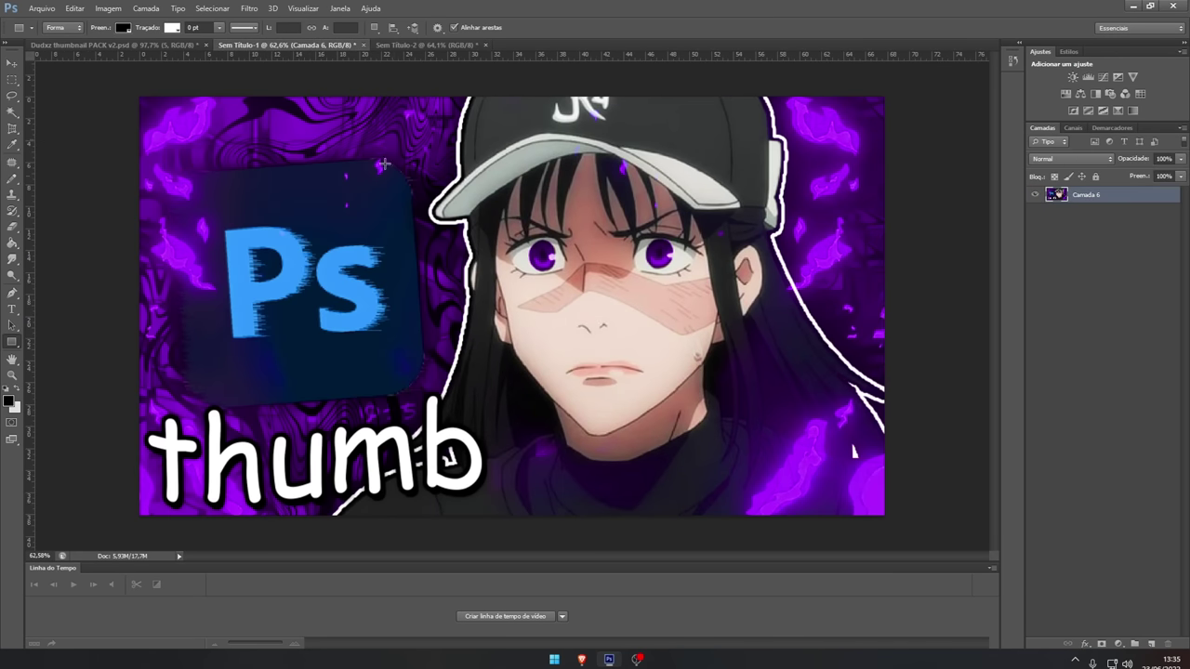
click(414, 47)
key(t)
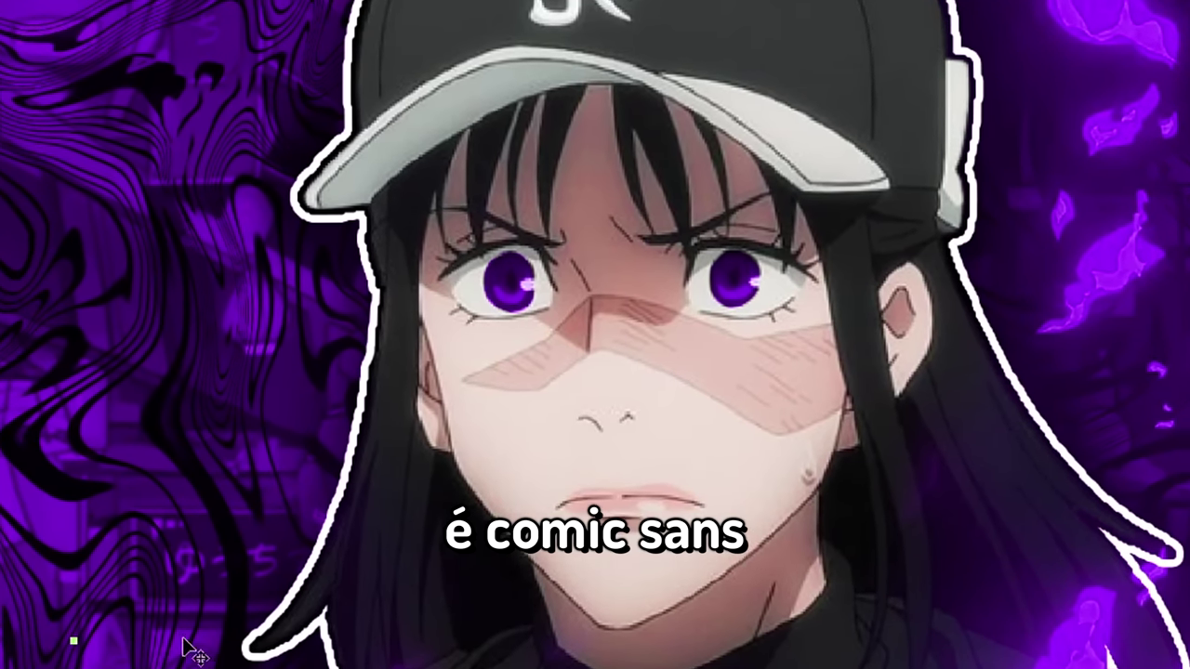
click(310, 454)
text(asd)
key(ctrl+a)
key(BackSpace)
text(felicidade)
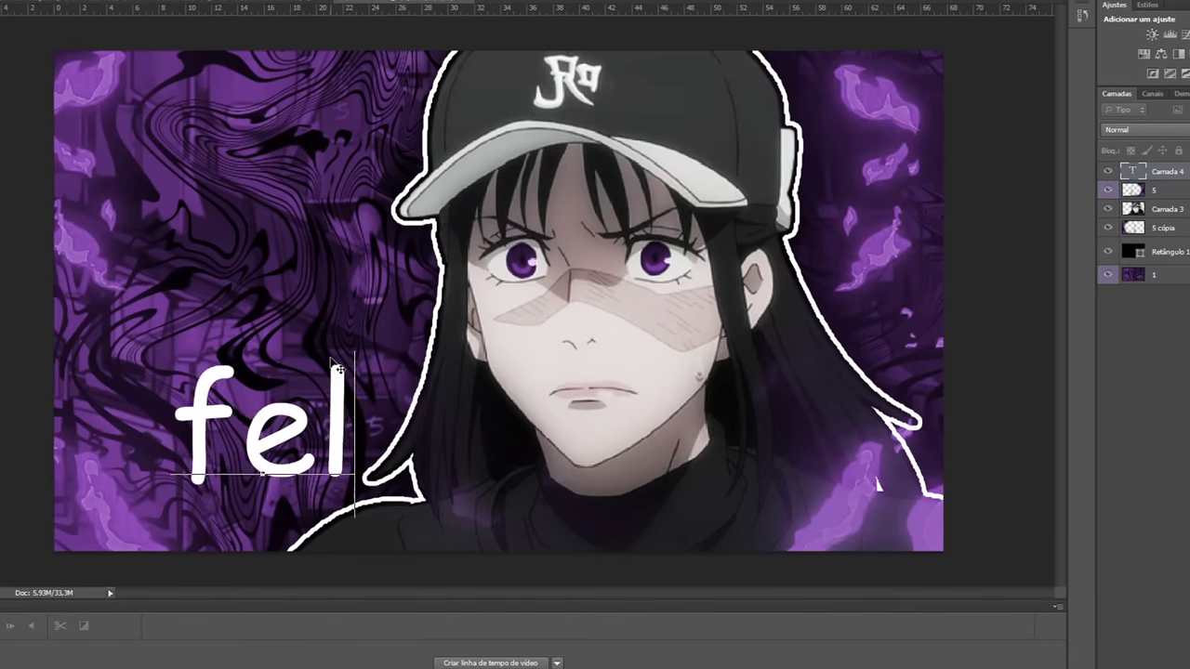
key(ctrl+a)
text(da like)
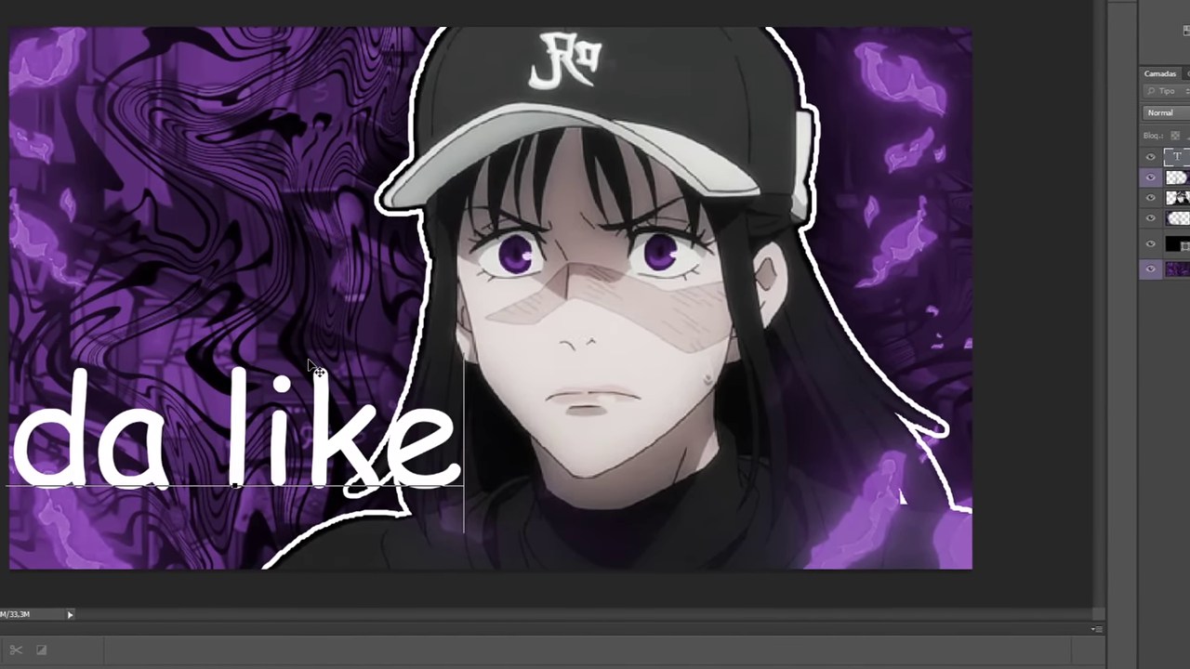
text( uhu)
- Replace the whole text with "thumb"
key(ctrl+a)
text(thu)
text(mb)
- Warp the "thumb" text horizontally in the Sinalizador style with a 10% bend
key(ctrl+a)
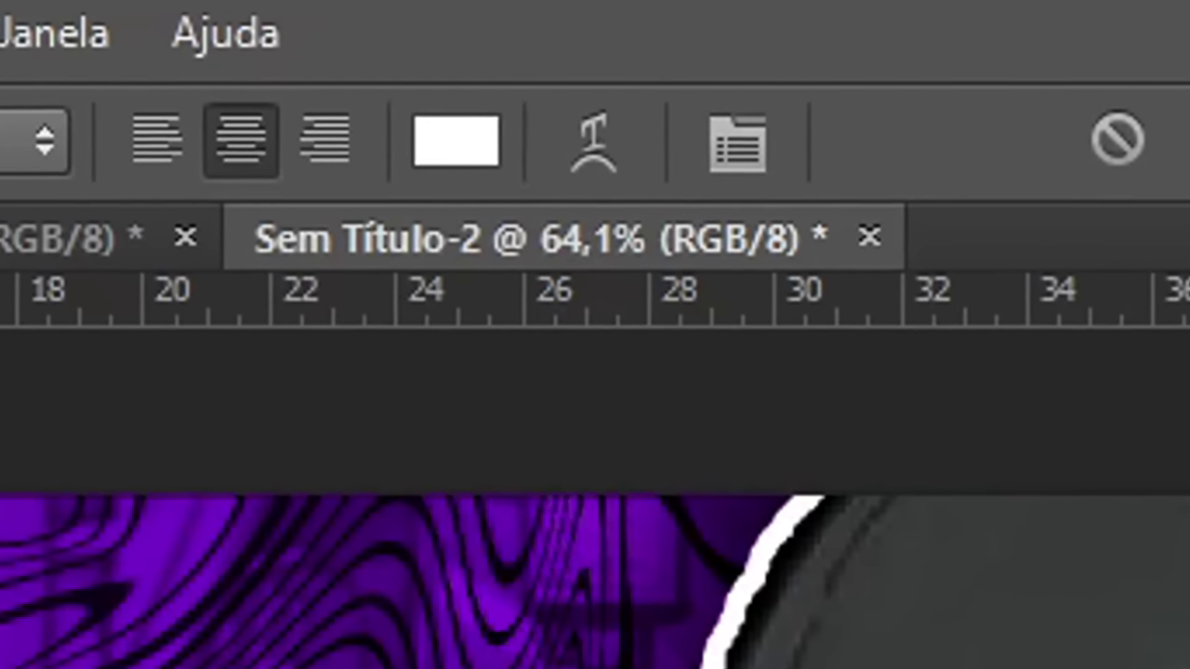
key(Down)
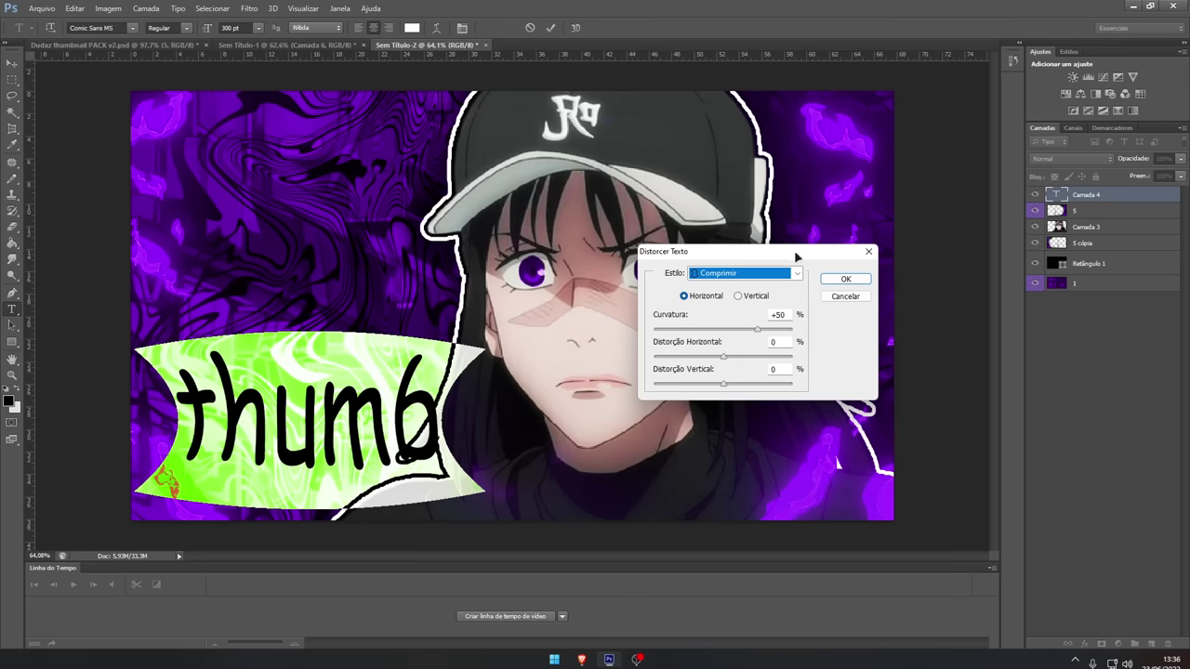
click(797, 273)
click(711, 413)
drag(788, 314, 754, 316)
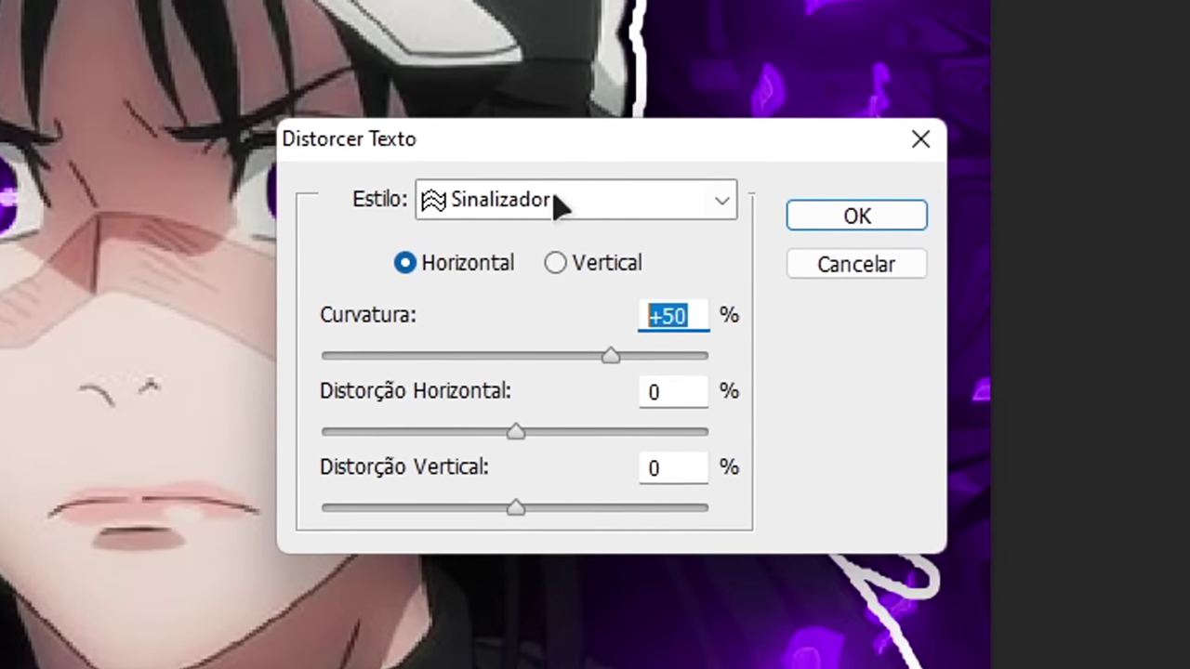
text(10)
key(BackSpace)
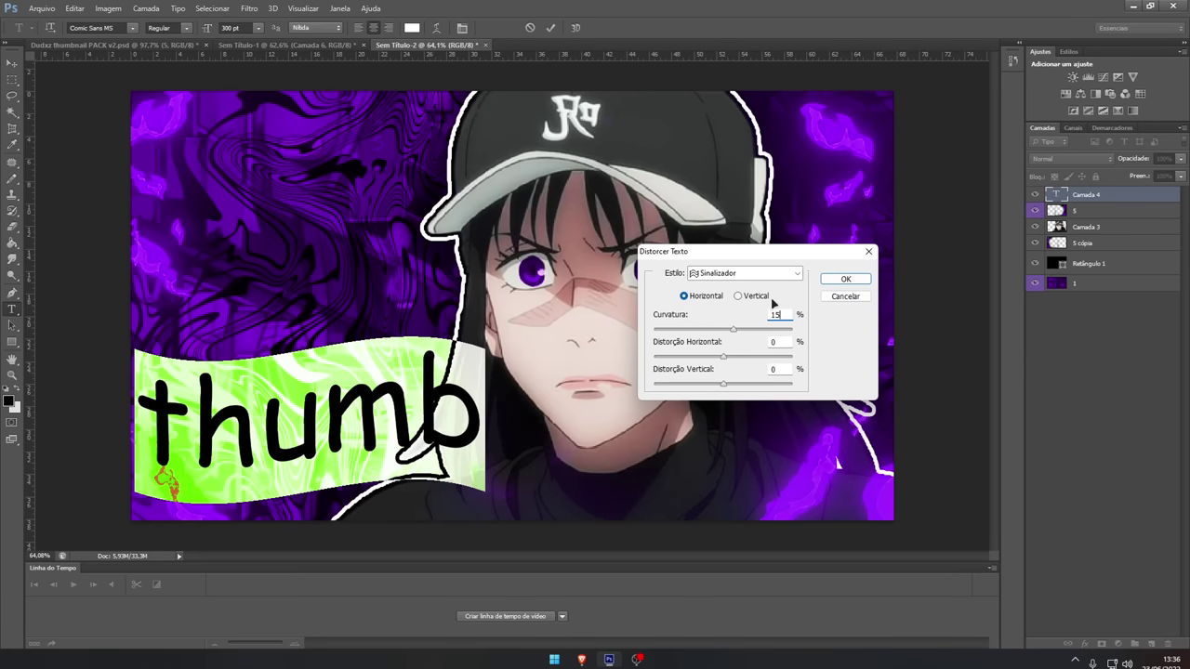
text(-10)
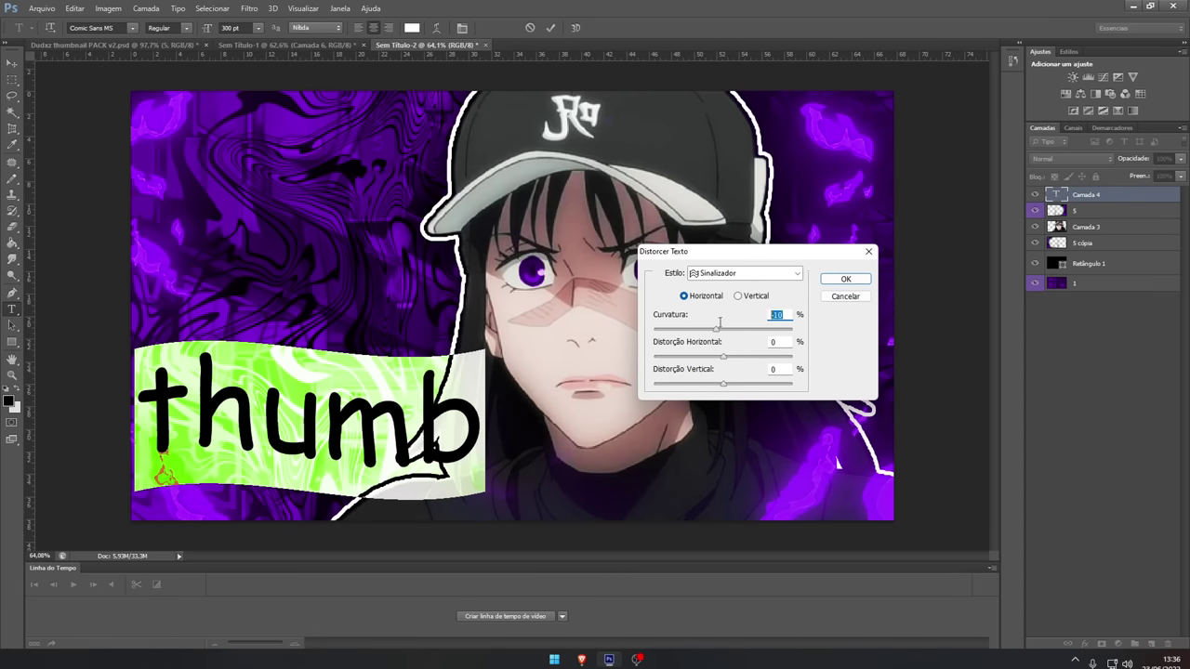
text(1)
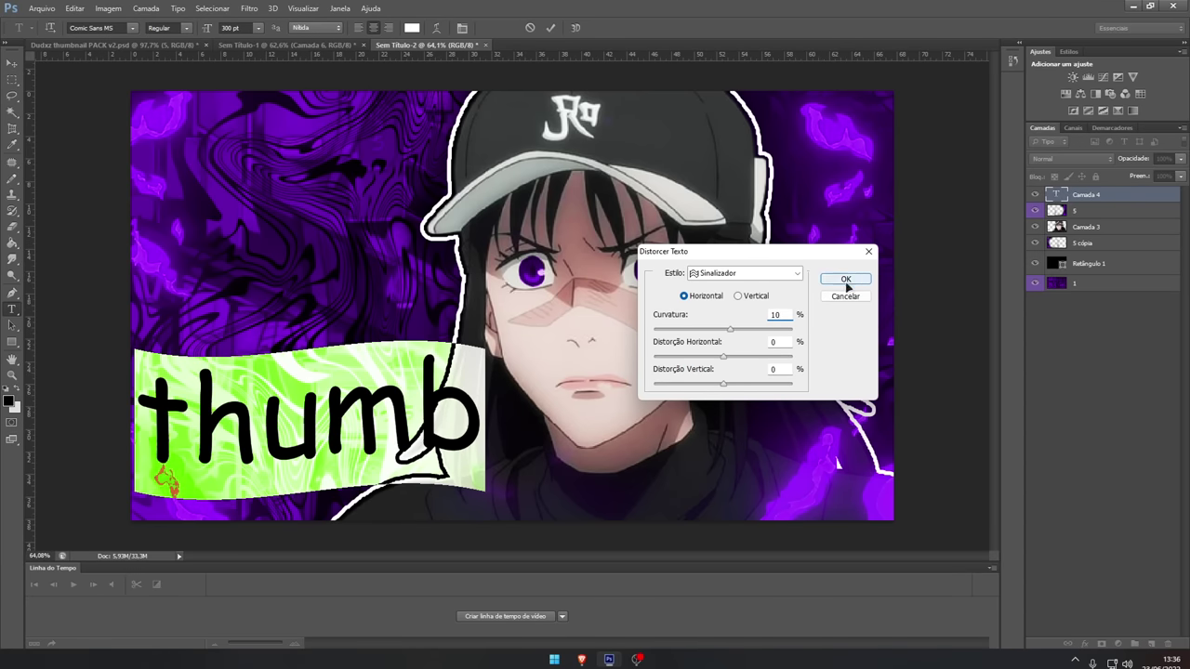
click(846, 281)
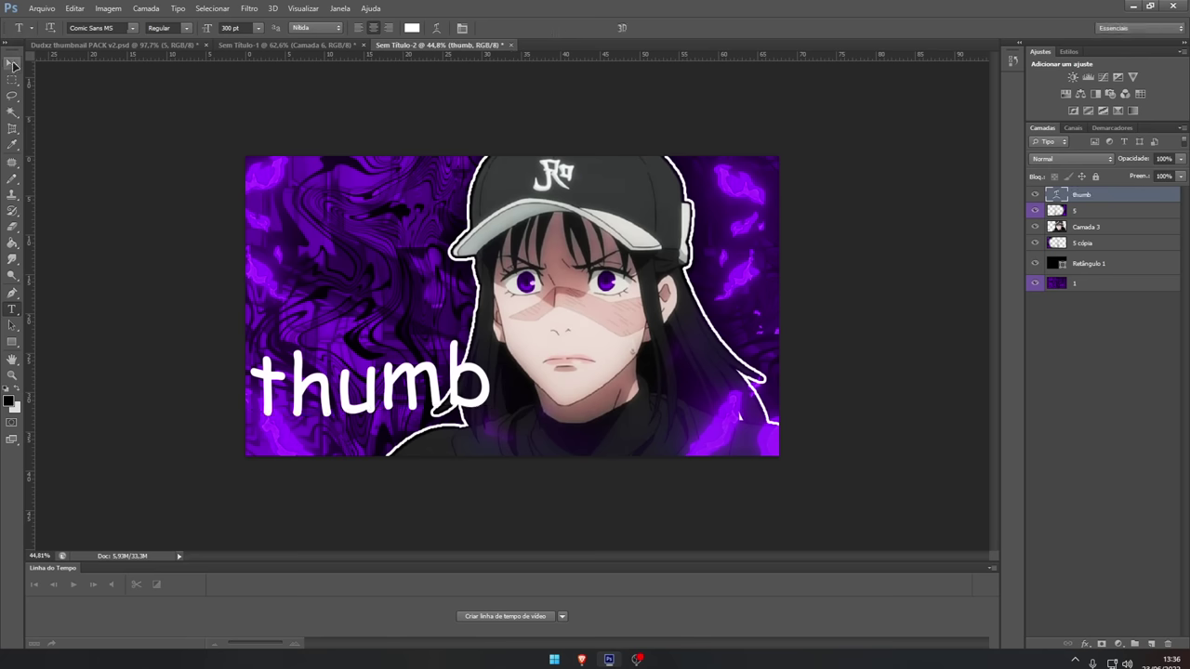
- Move the warped "thumb" text down into the canvas's lower-left corner
click(13, 66)
scroll(358, 364, up, 8)
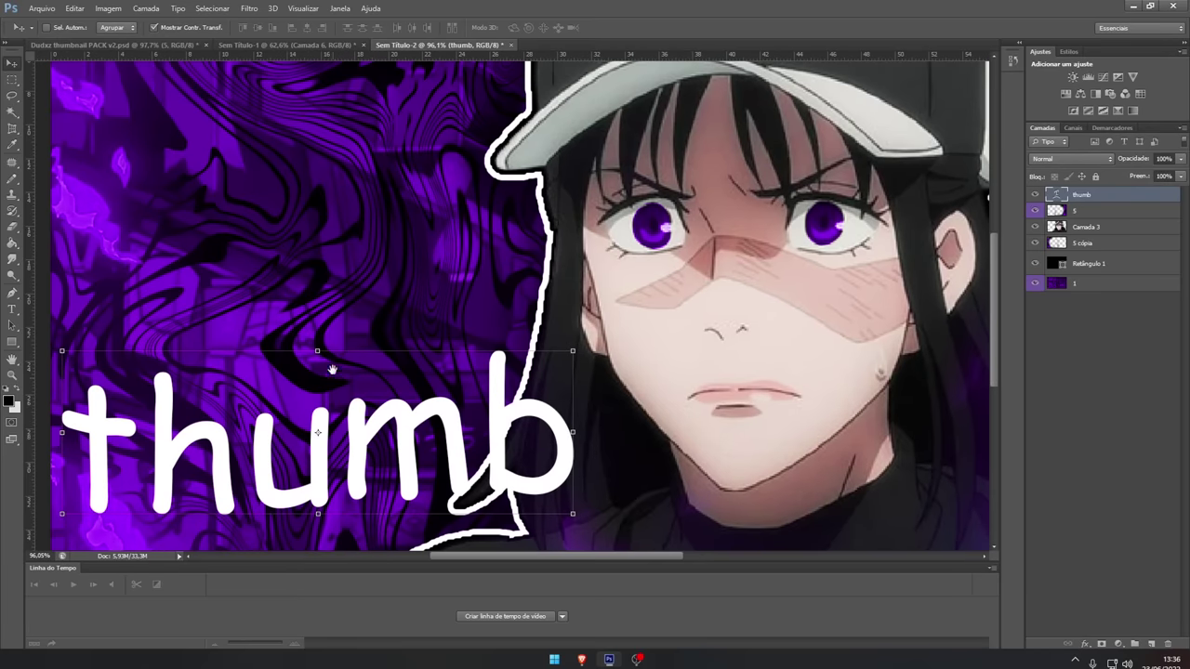
drag(332, 378, 409, 181)
drag(198, 321, 203, 381)
scroll(249, 376, down, 7)
- Add a 5 px black outside stroke to the "thumb" text layer
double_click(1145, 194)
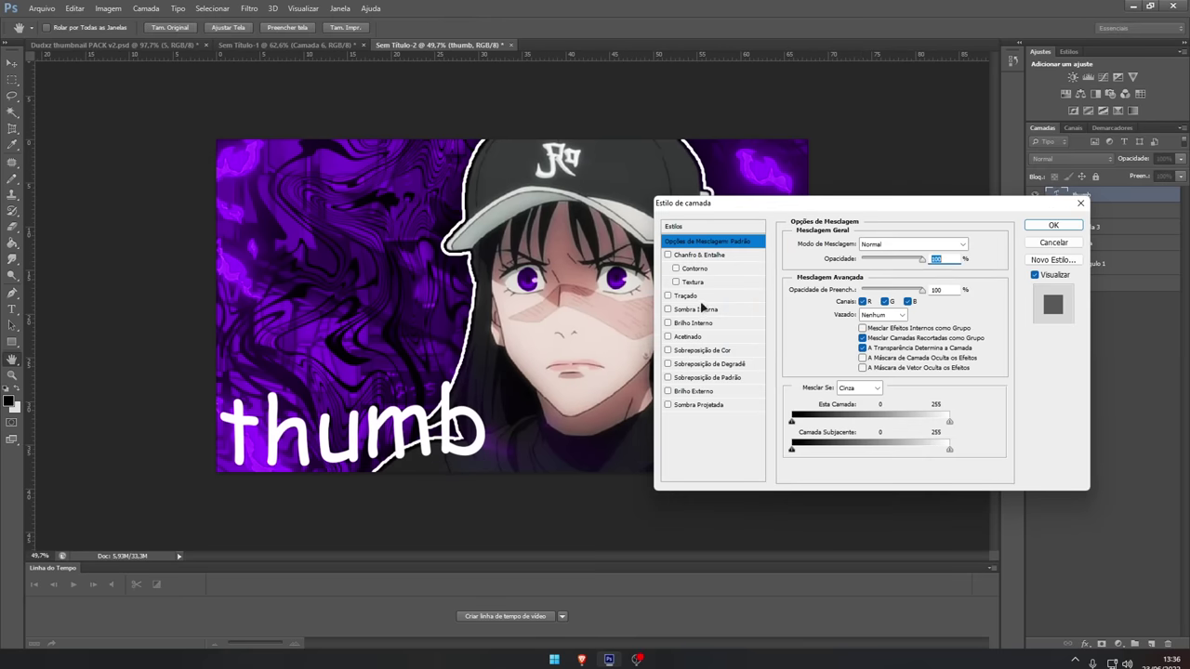
click(686, 296)
double_click(944, 244)
text(5)
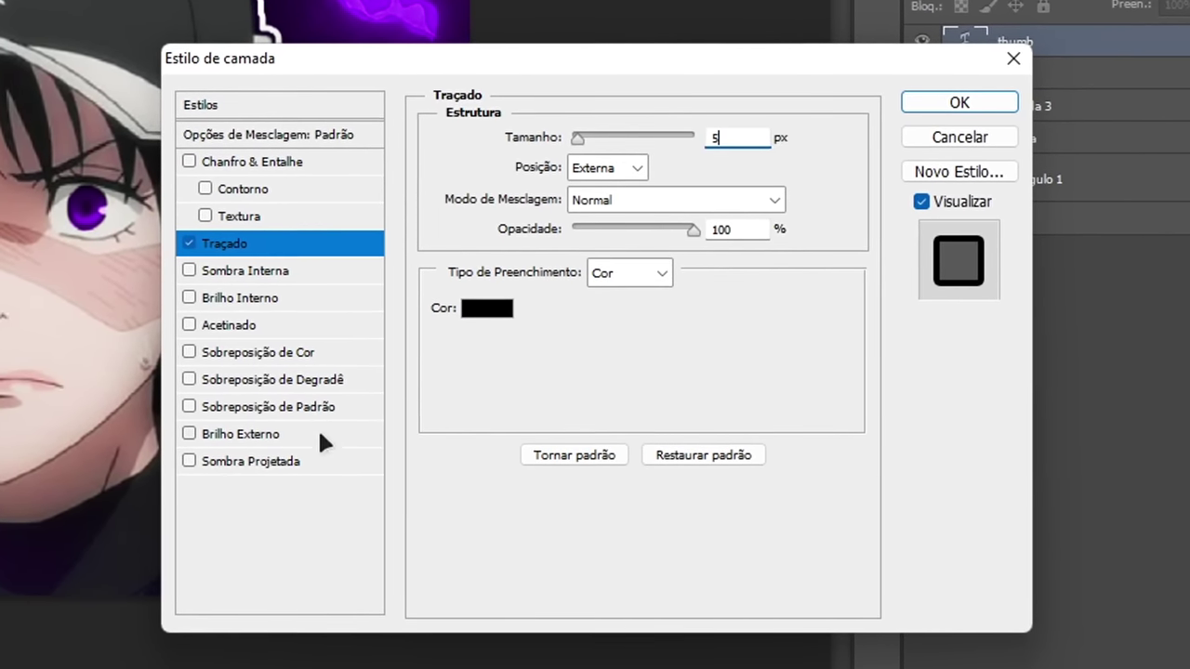
- Add a hard black drop shadow to the "thumb" text with 100% opacity, 15 px distance and 0 px size
click(249, 461)
double_click(743, 247)
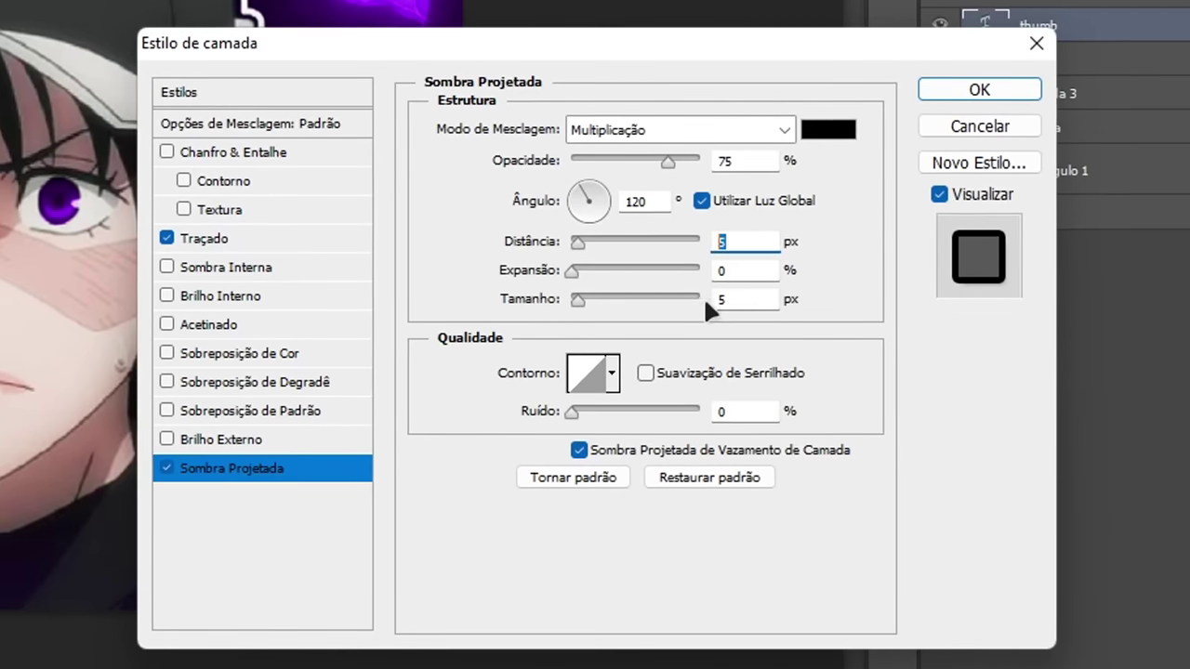
text(10)
double_click(655, 198)
click(705, 152)
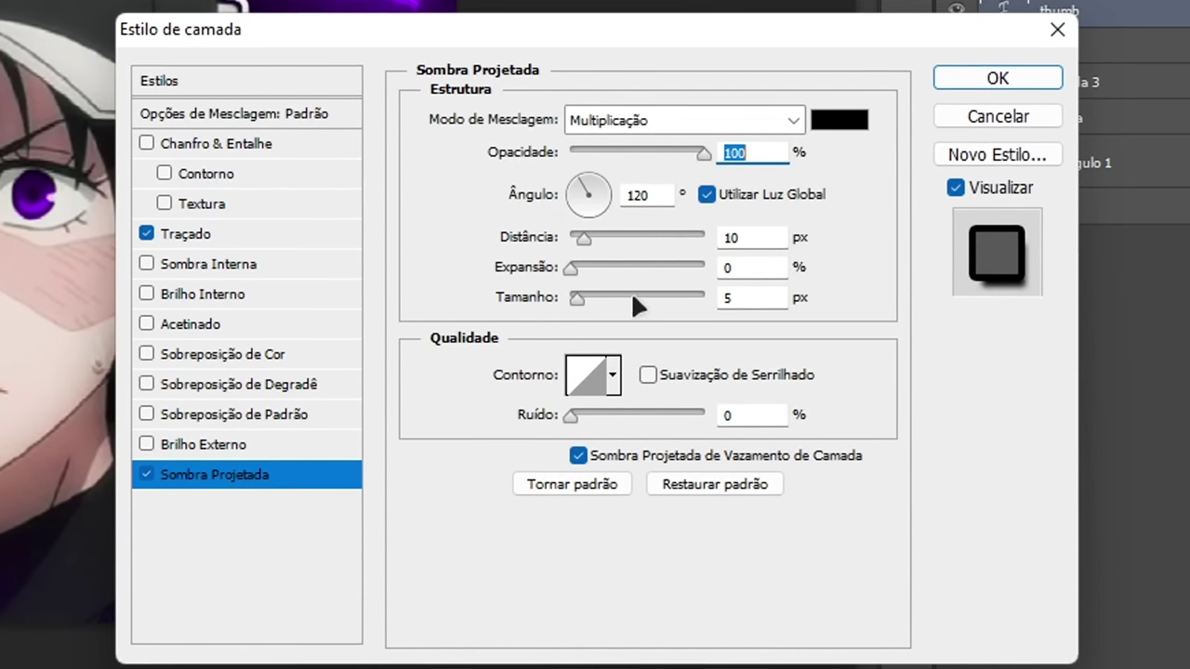
drag(577, 298, 566, 300)
double_click(732, 238)
text(15)
double_click(730, 238)
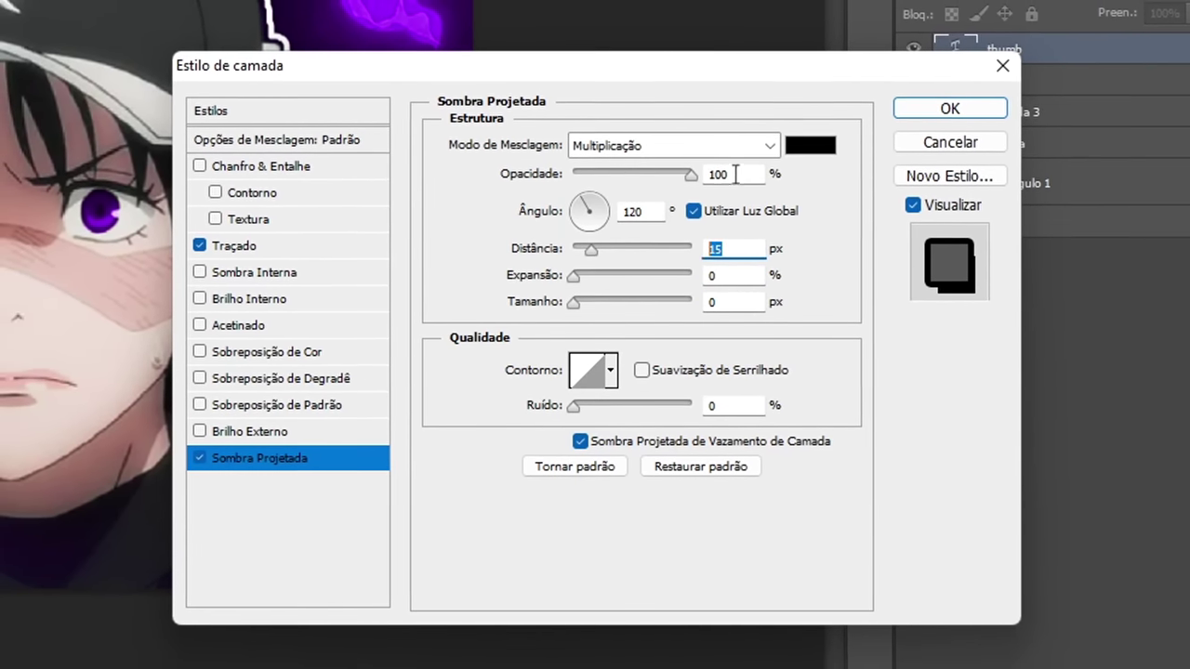
double_click(734, 174)
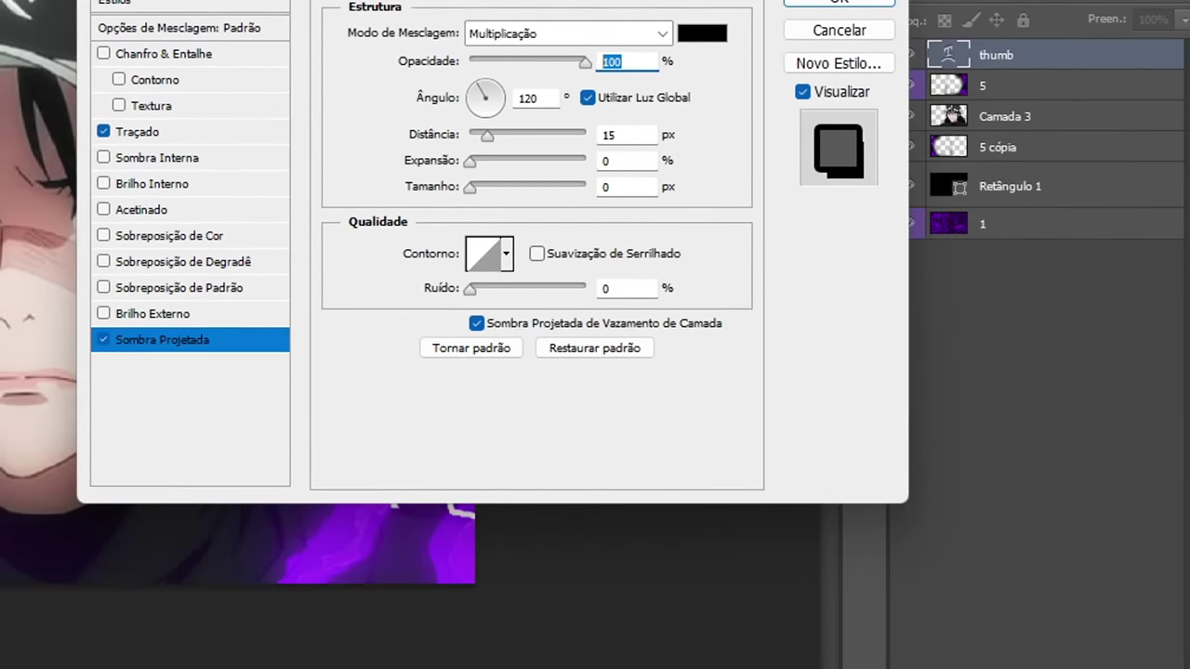
key(Return)
- Compare the outlined and shadowed text with the reference thumbnail in Sem Título-1
key(ctrl+minus)
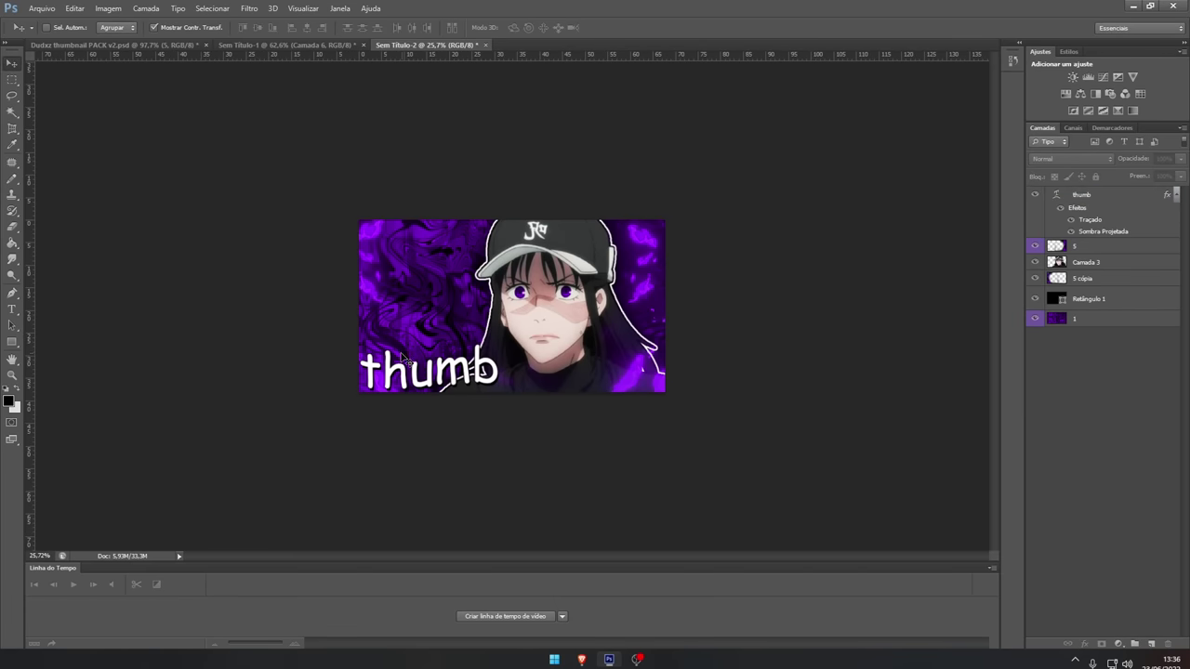
key(ctrl+plus)
key(ctrl+plus)
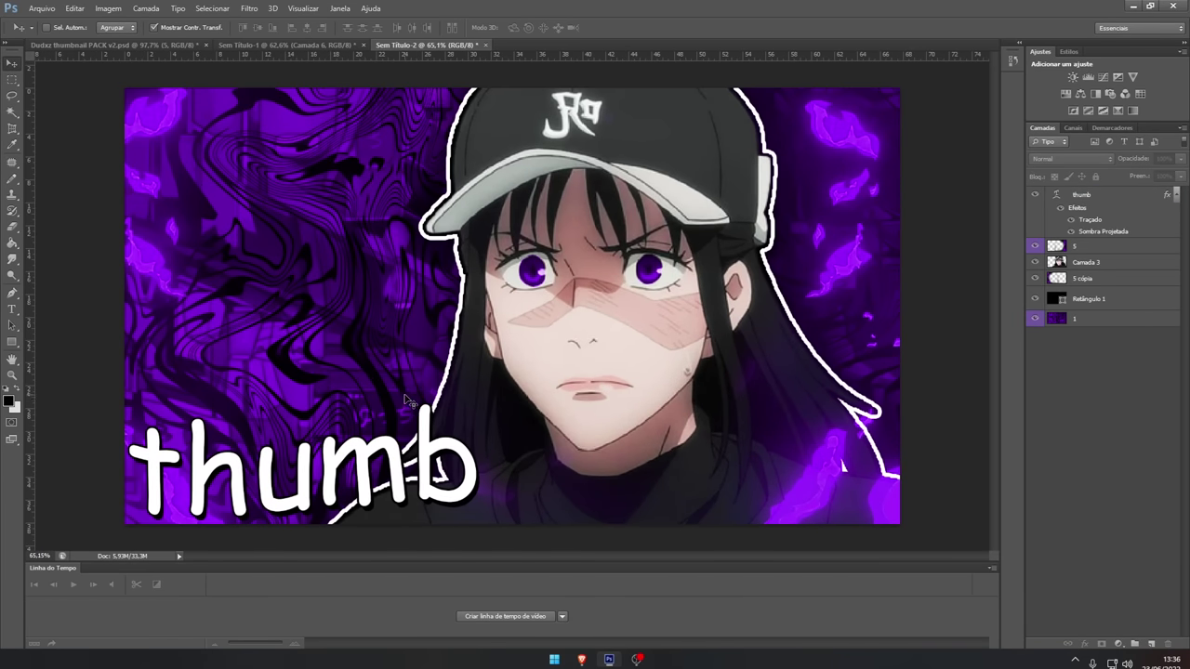
click(260, 45)
key(ctrl+minus)
key(ctrl+minus)
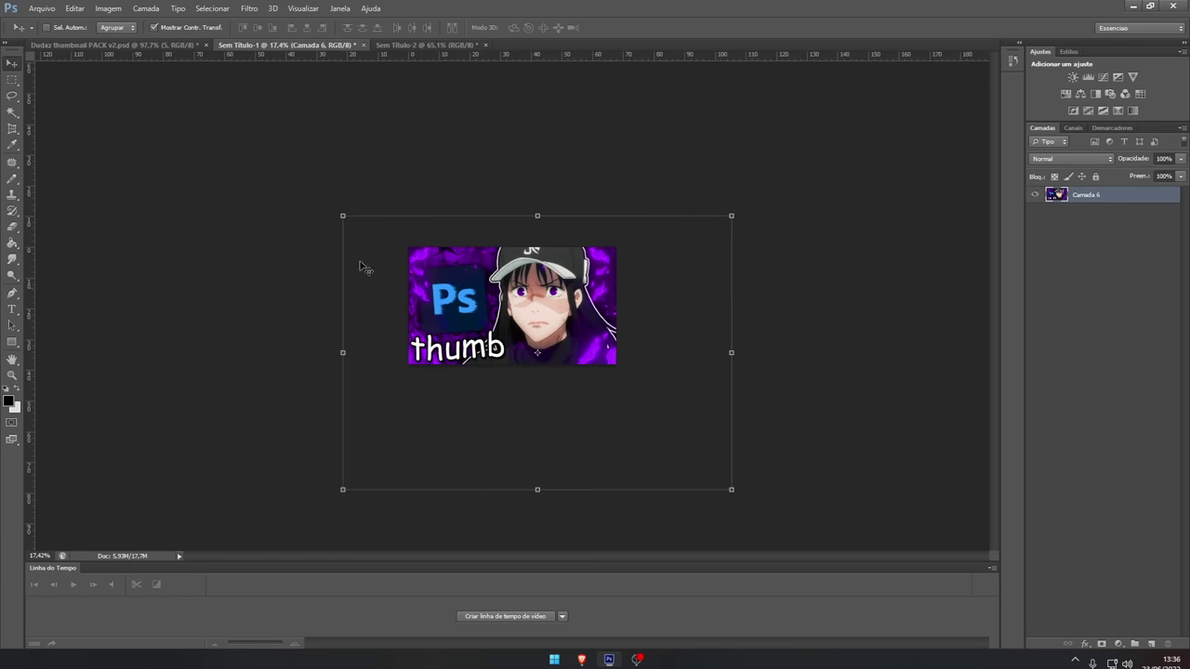
click(406, 45)
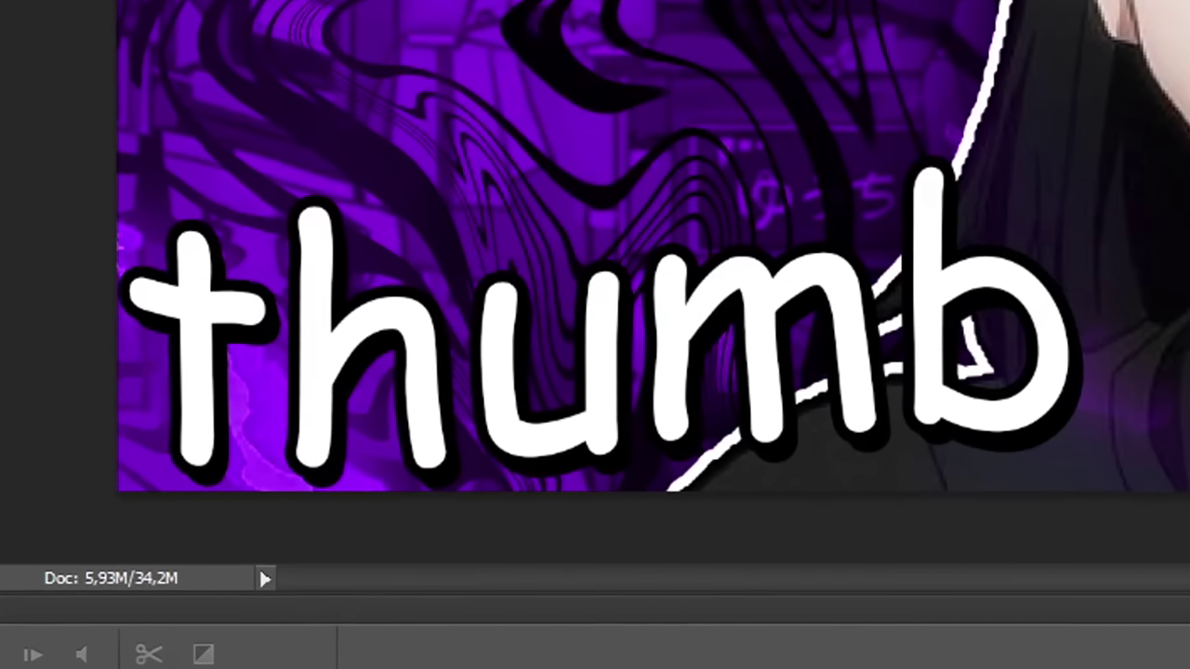
- Add a soft drop shadow spreading around the merged "thumb" text layer
click(621, 496)
drag(585, 279, 606, 281)
mouse_move(589, 305)
mouse_down()
mouse_move(622, 309)
mouse_move(604, 309)
mouse_up()
click(919, 121)
click(900, 137)
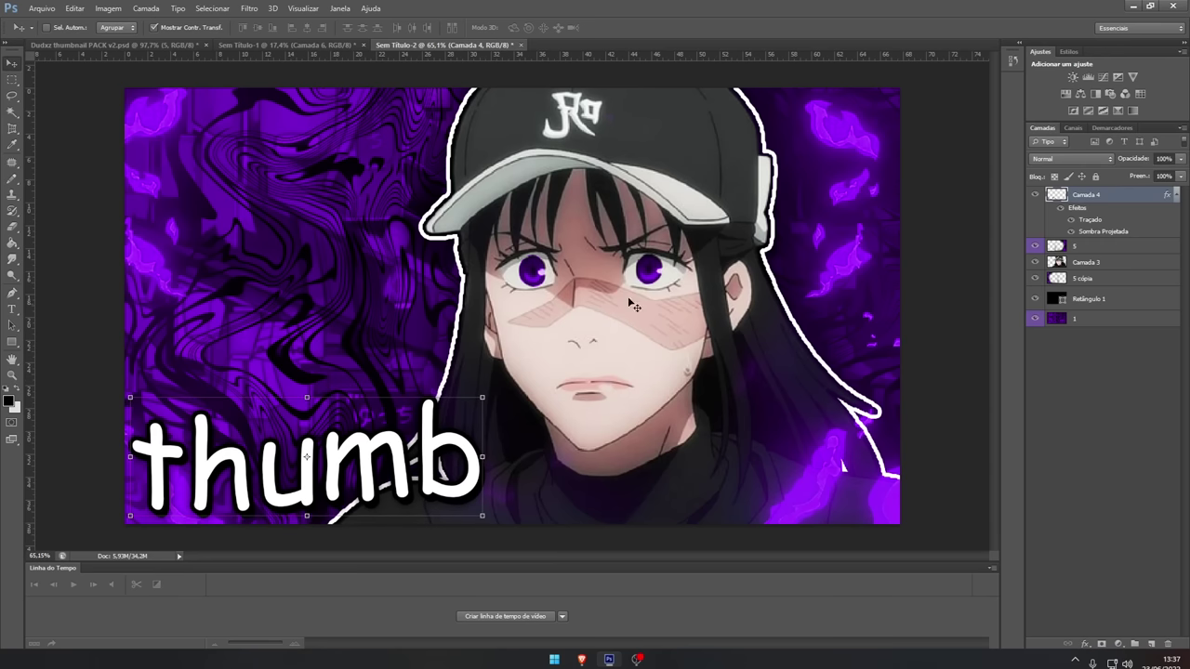
- Check the whole composition against the reference thumbnail in Sem Título-1 at a reduced view size
scroll(633, 305, down, 3)
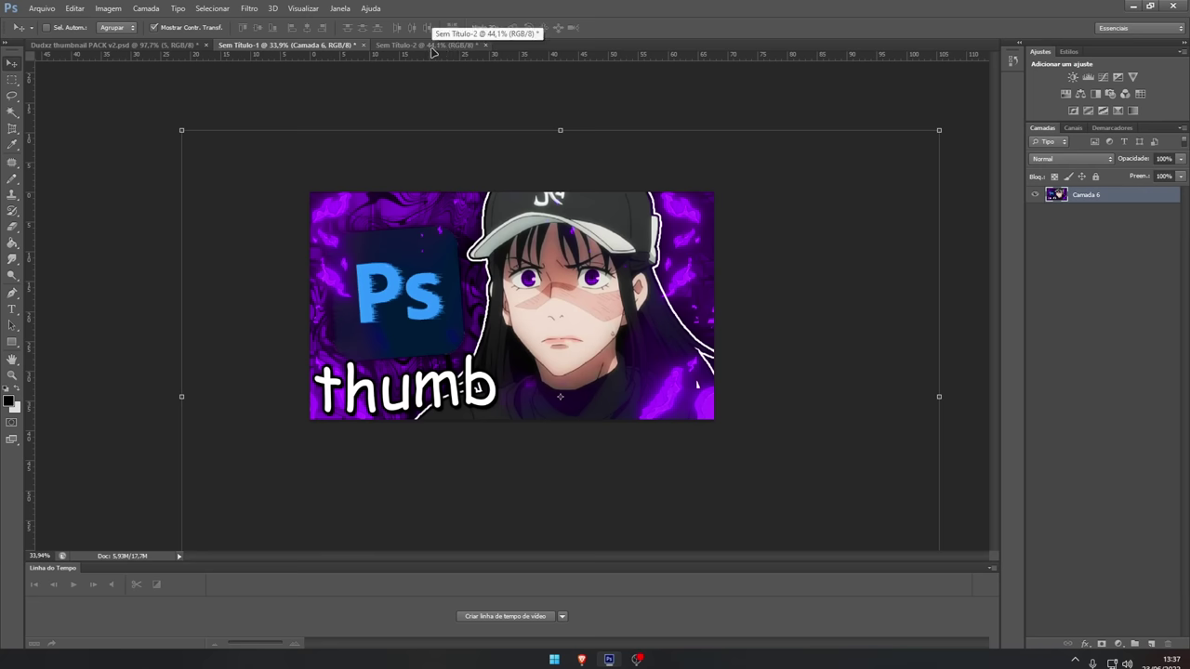
click(431, 49)
scroll(559, 173, down, 3)
scroll(454, 329, up, 3)
scroll(420, 264, down, 2)
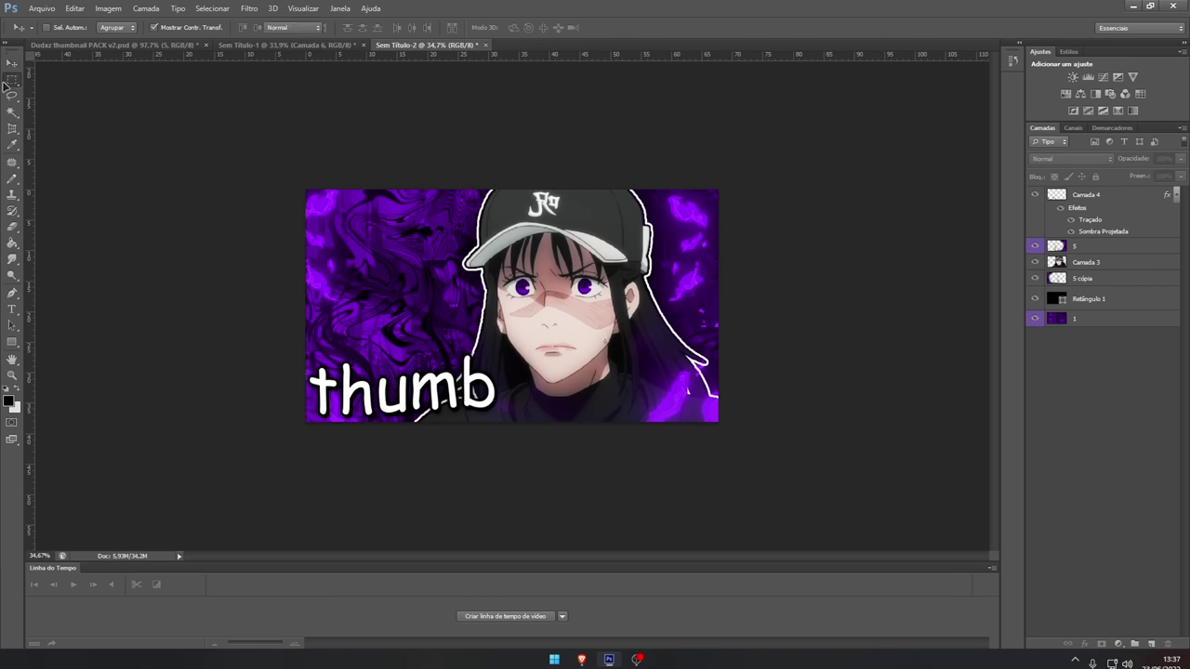
- Copy a square dark-blue Photoshop logo from the browser's image results and paste it into the thumbnail in Photoshop
click(588, 659)
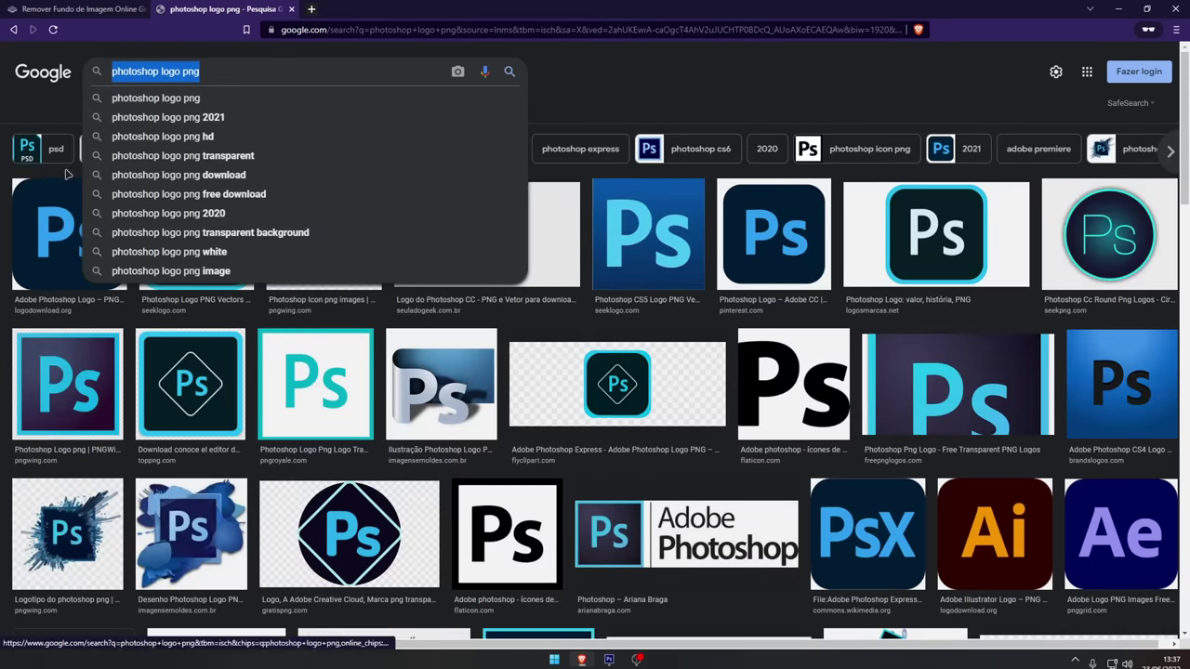
click(786, 234)
right_click(845, 350)
click(891, 507)
click(609, 659)
key(ctrl+v)
- Remove the white background around the pasted Ps logo using the Magic Wand tool
scroll(511, 307, up, 5)
click(12, 111)
click(346, 146)
key(Delete)
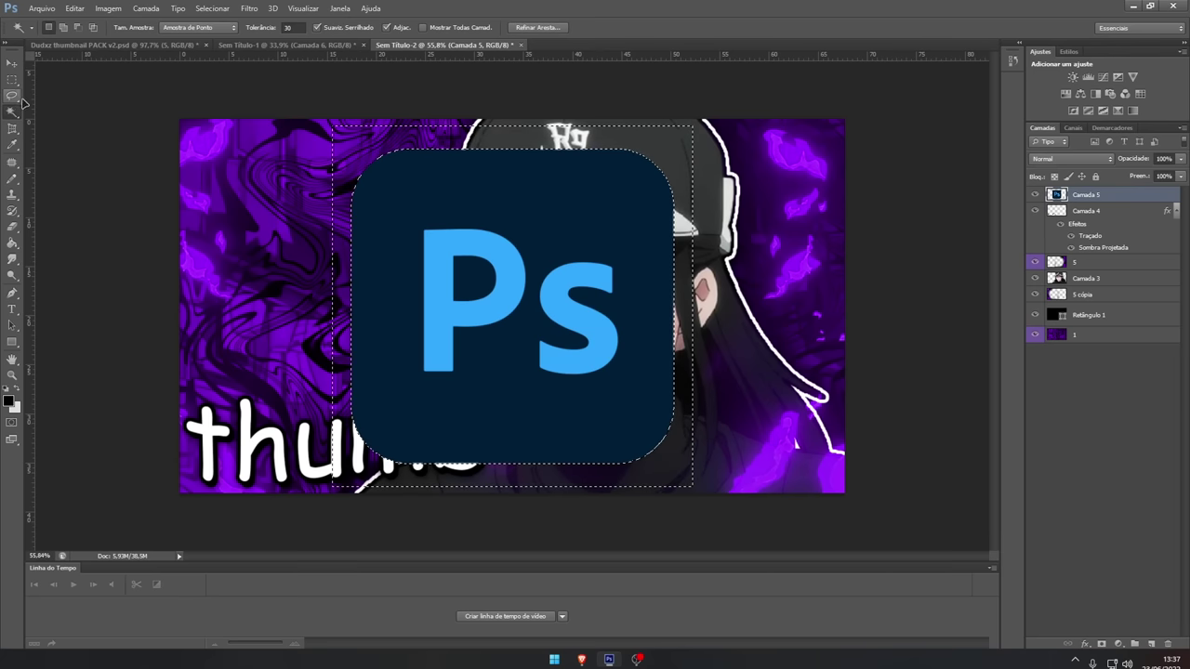
- Scale the Ps logo to about 72%, rotate it about -6.4°, and place it above the "thumb" text, layered behind the character
drag(675, 150, 620, 181)
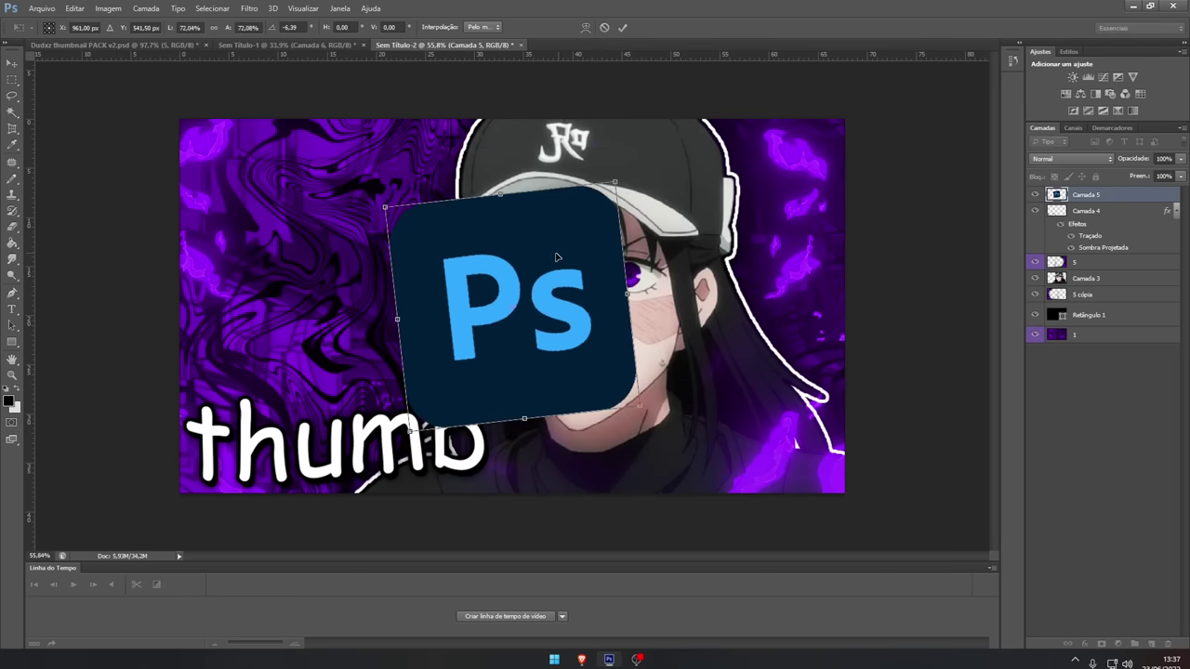
drag(557, 257, 393, 243)
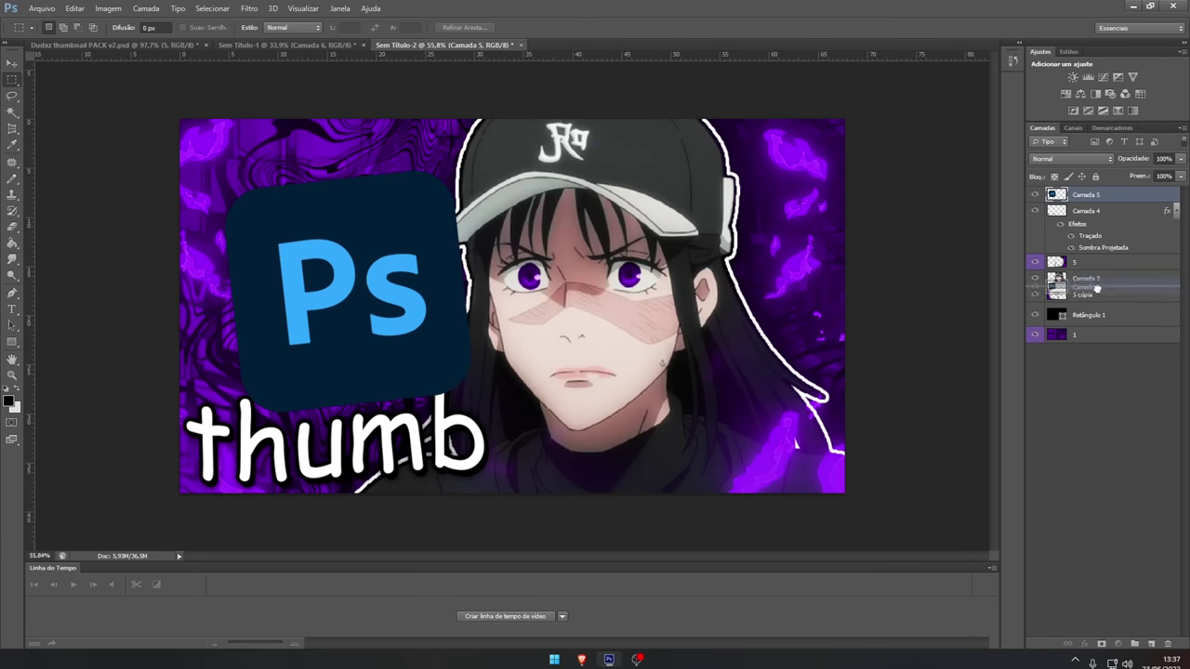
scroll(404, 291, down, 3)
scroll(405, 291, up, 2)
- Apply the Wind filter (Vento) to the Ps logo with the Rajada method and direction Da Esquerda
click(250, 9)
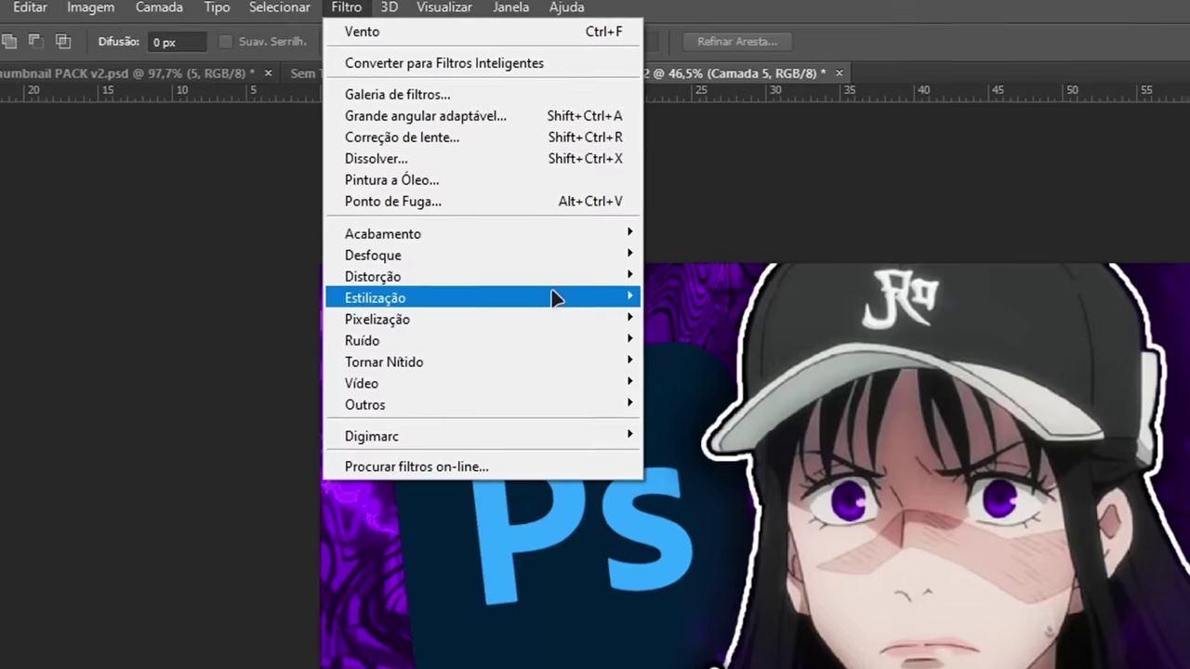
mouse_move(363, 170)
click(744, 457)
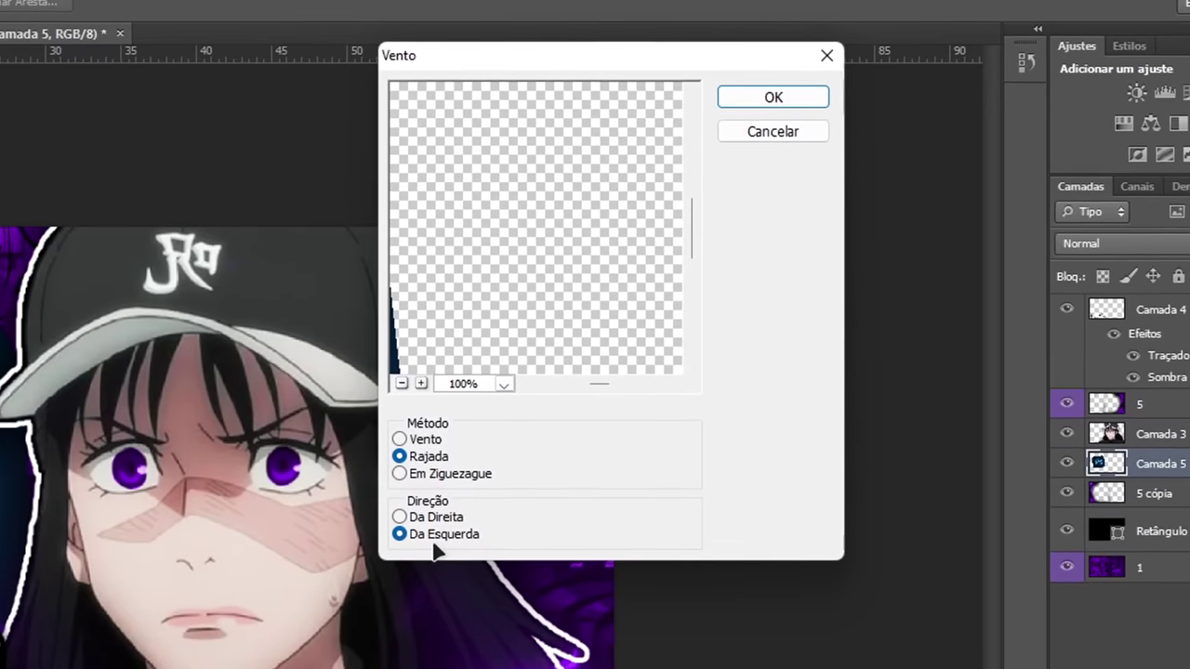
click(760, 90)
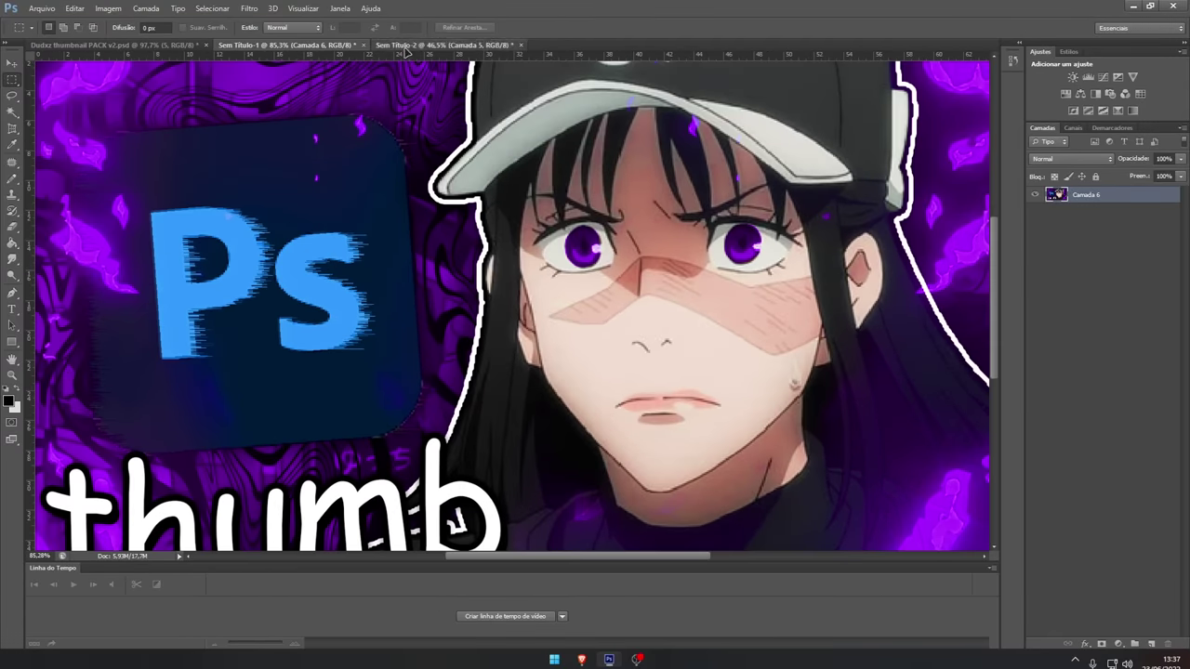
- Compare the logo with the Sem Título-1 reference, and add a drop shadow to it with 0 px distance and 59 px size
click(405, 47)
scroll(386, 213, down, 4)
scroll(385, 212, up, 3)
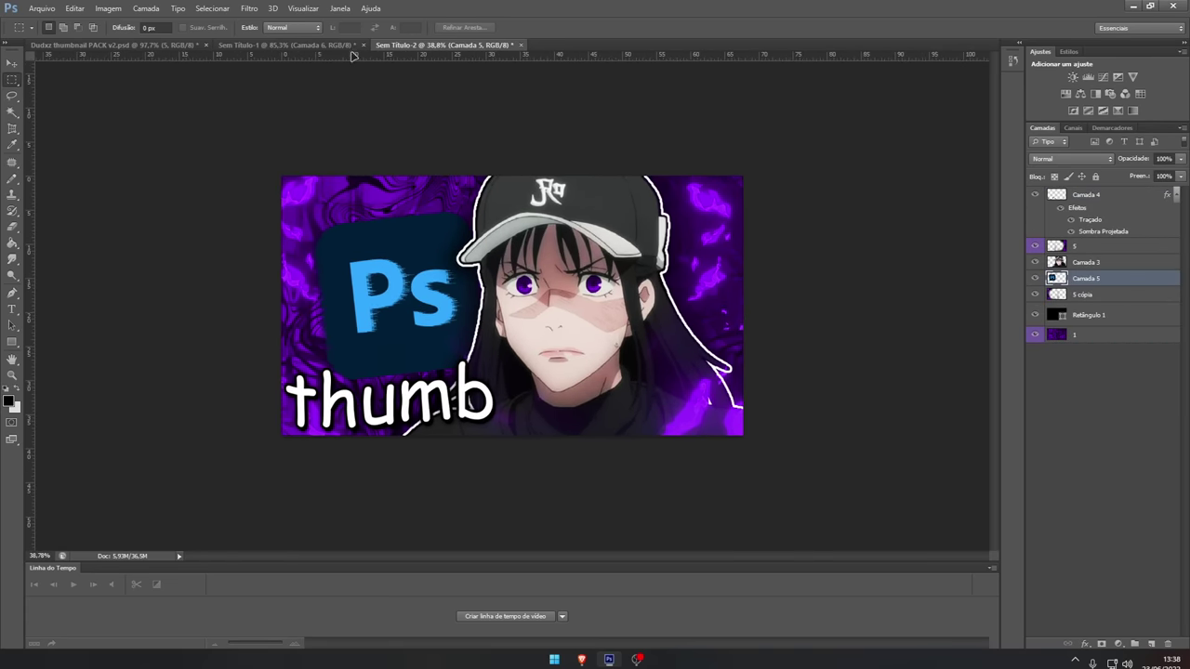
click(347, 46)
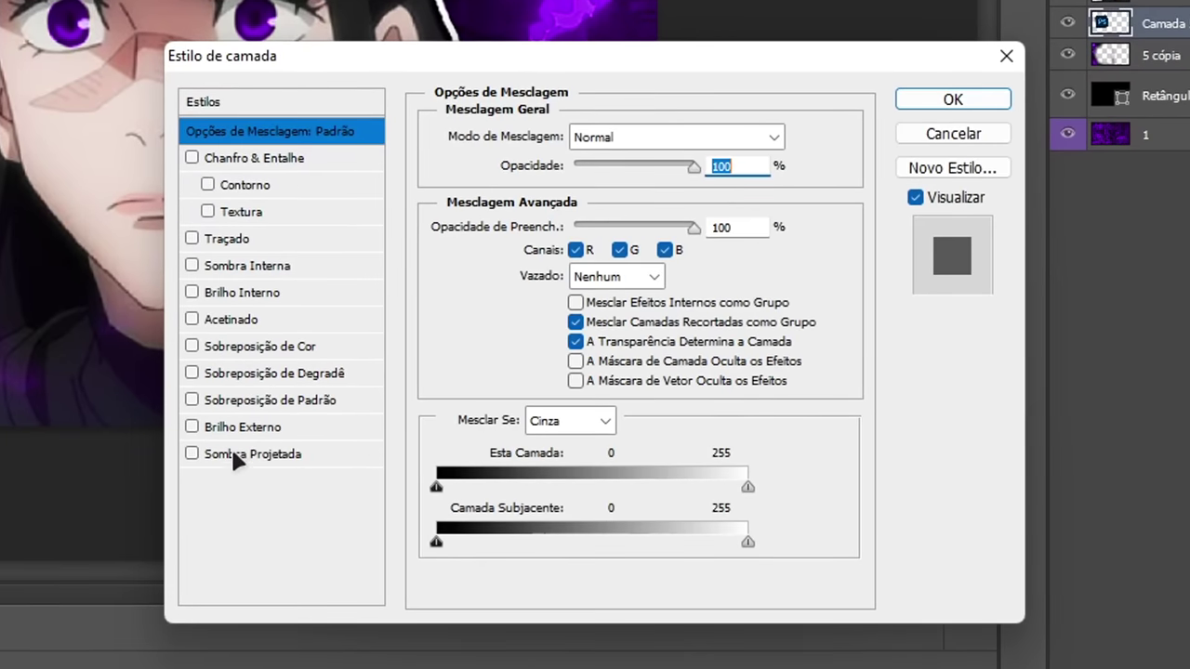
click(232, 457)
drag(577, 242, 544, 271)
click(599, 295)
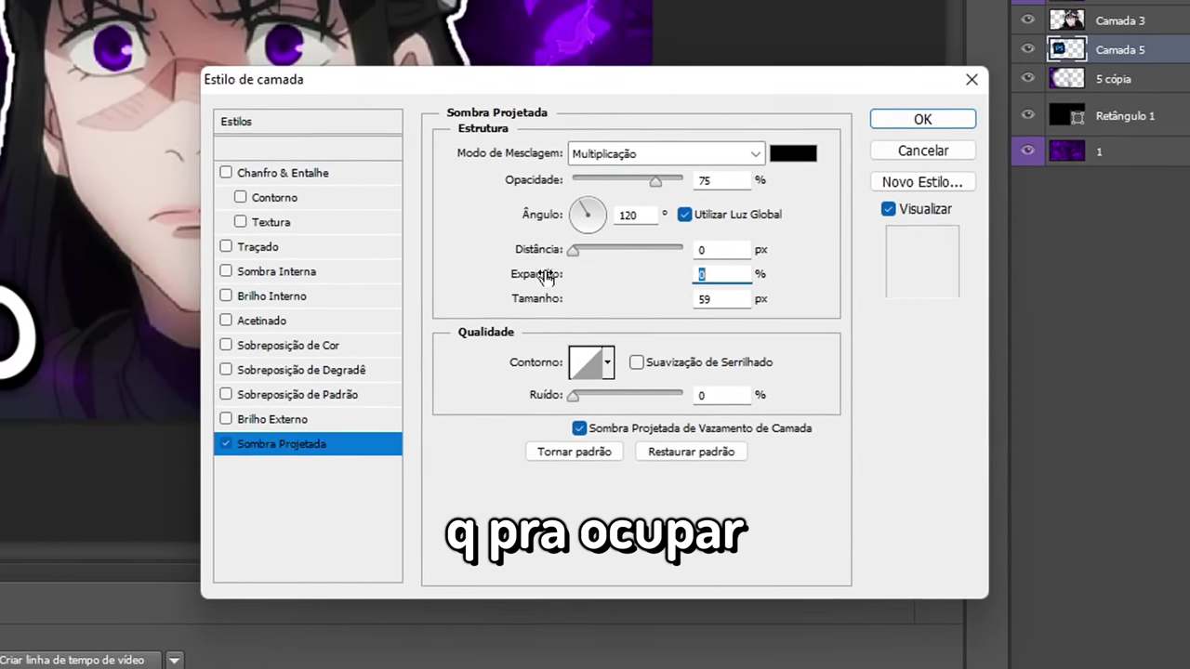
click(893, 119)
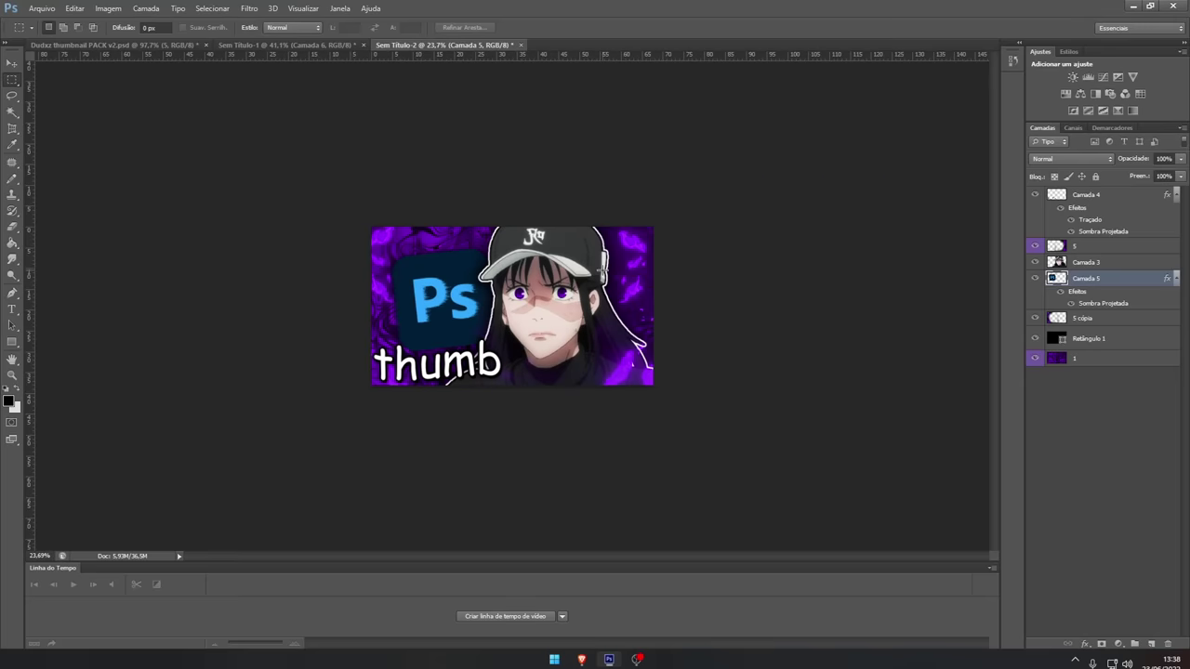
scroll(635, 368, up, 3)
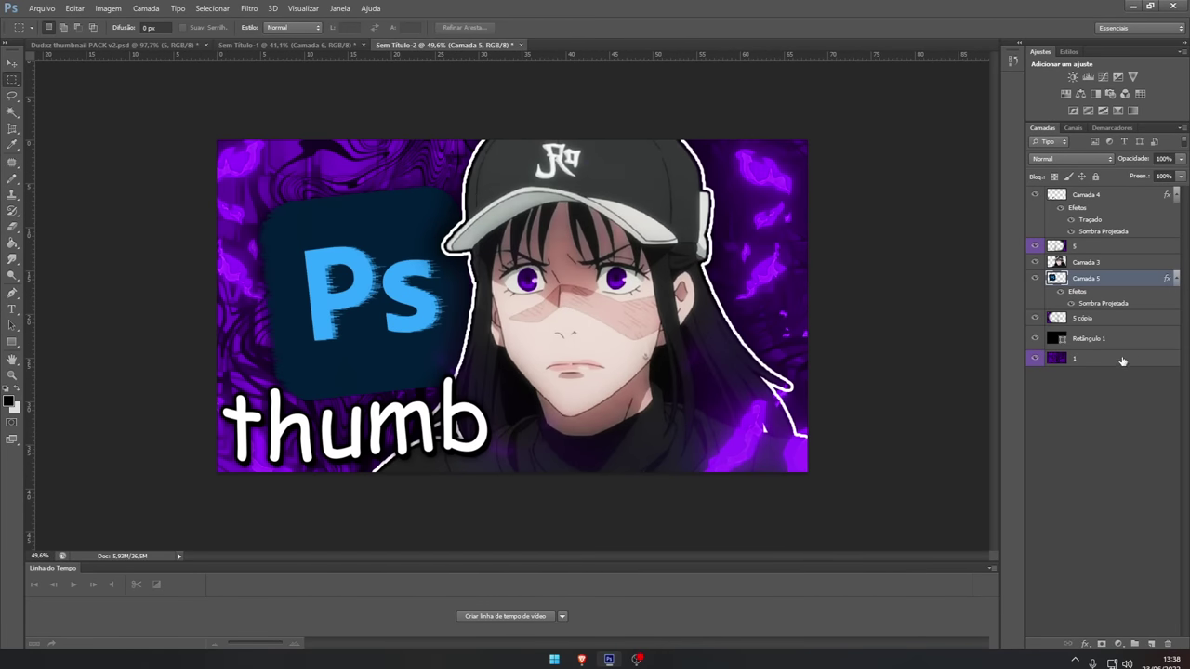
- In the thumbnail PACK v2 file, hide fire layer 5 and bring layer 2 of the particles group into the thumbnail
click(89, 46)
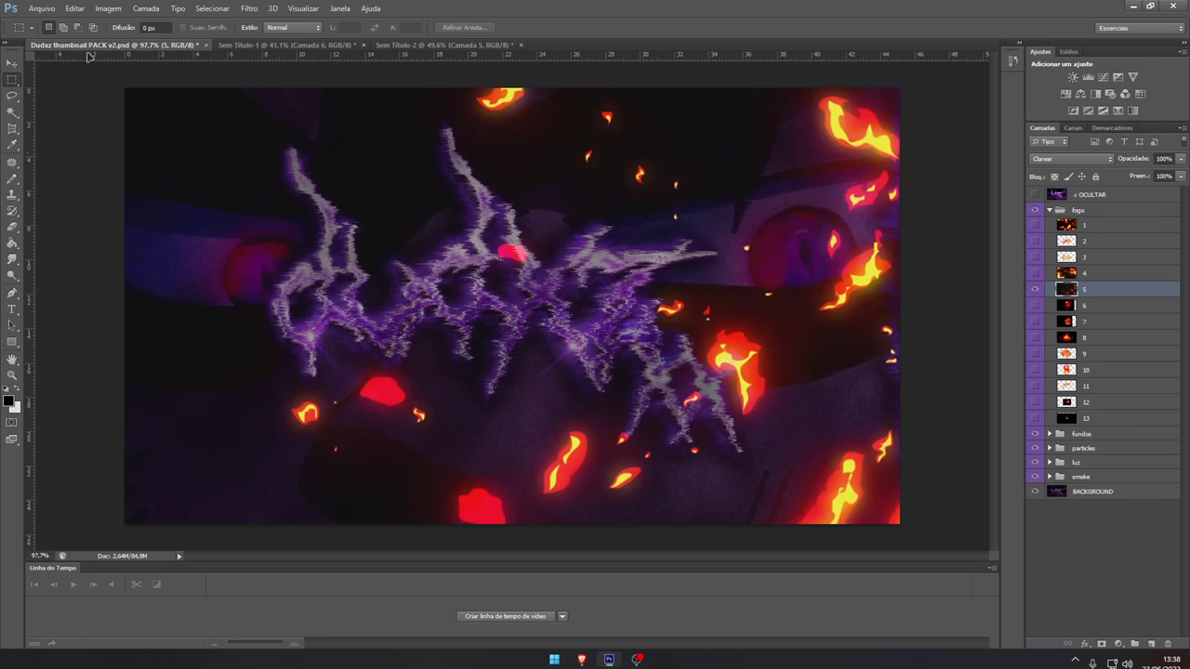
click(1036, 292)
click(1038, 308)
click(1037, 308)
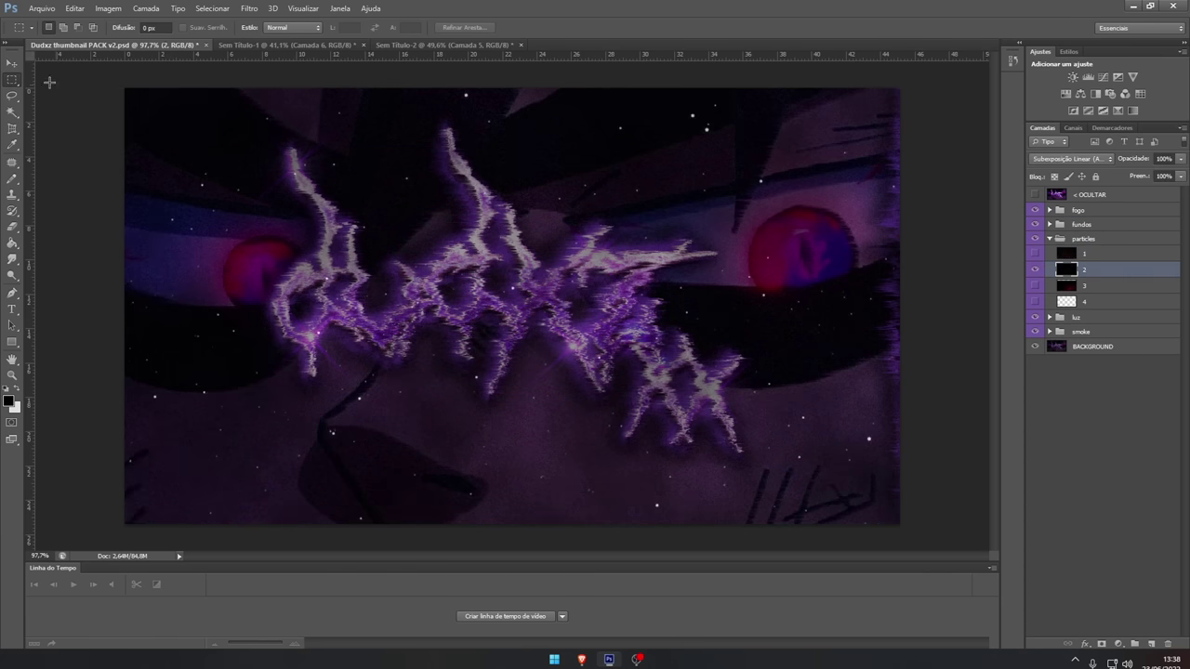
click(301, 45)
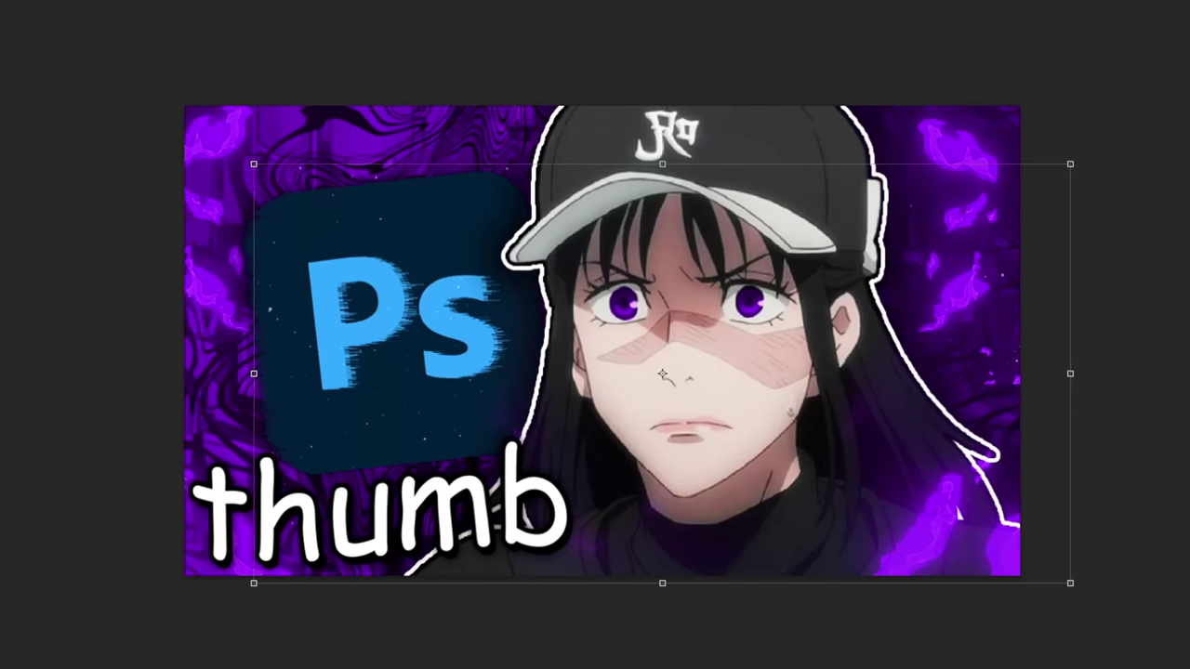
- Enlarge and position the particle overlay to cover the whole canvas, stacked beneath the "5 cópia" fire layer
drag(632, 278, 552, 208)
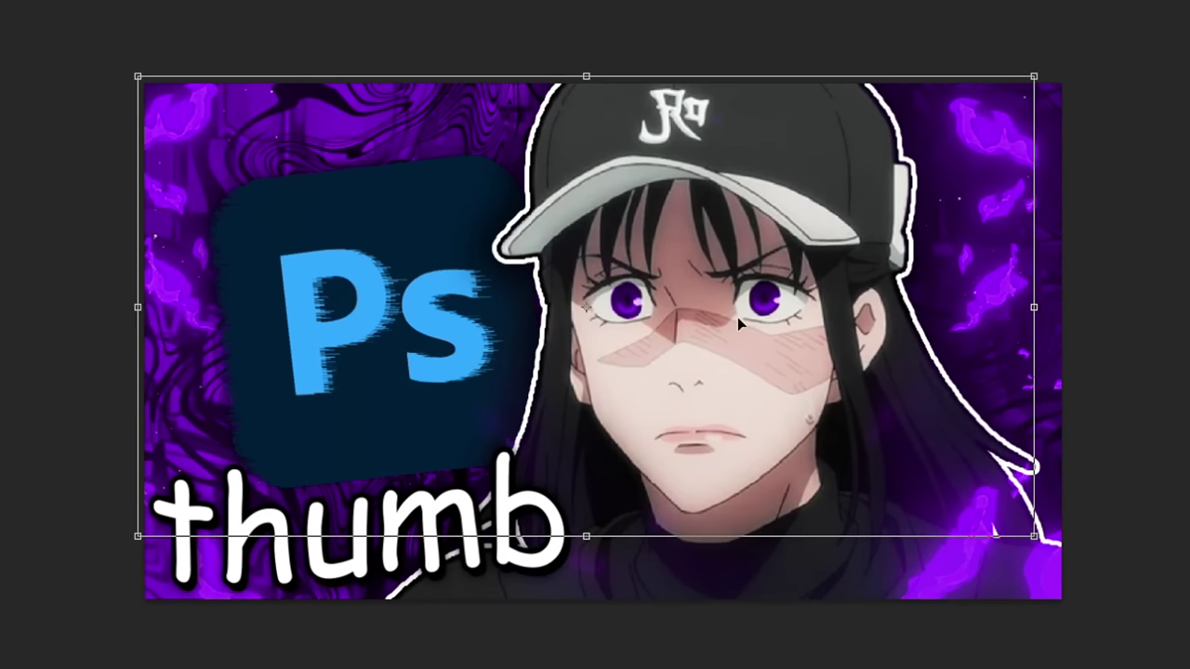
drag(1021, 530, 1155, 601)
drag(999, 426, 1041, 463)
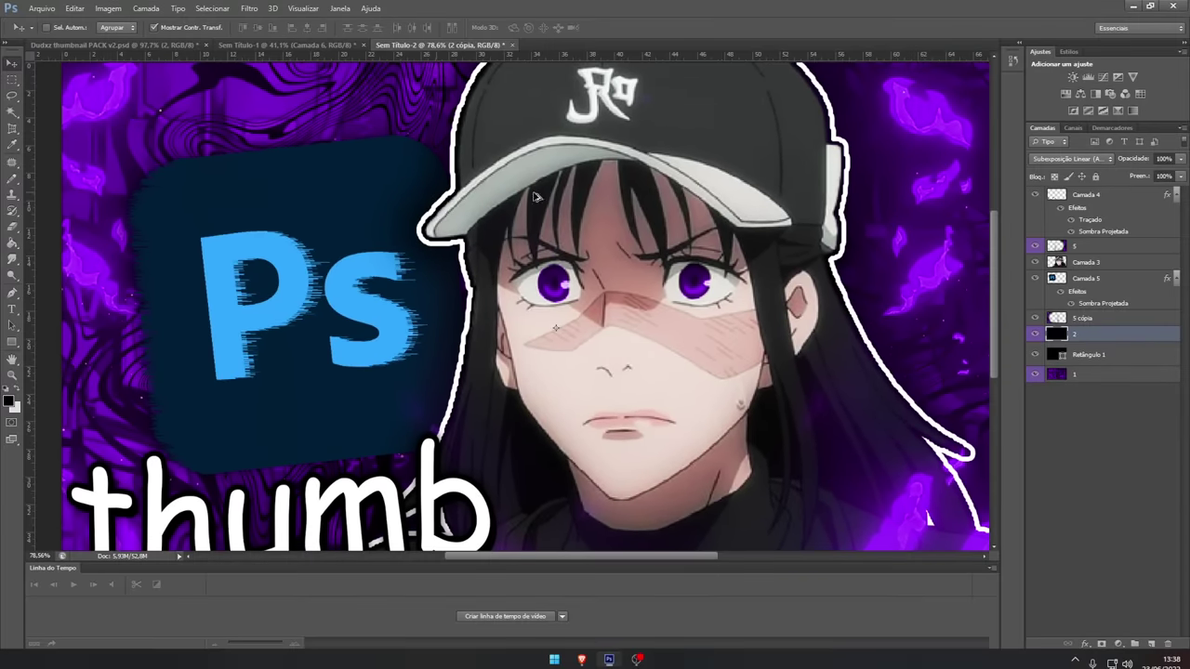
scroll(723, 212, down, 4)
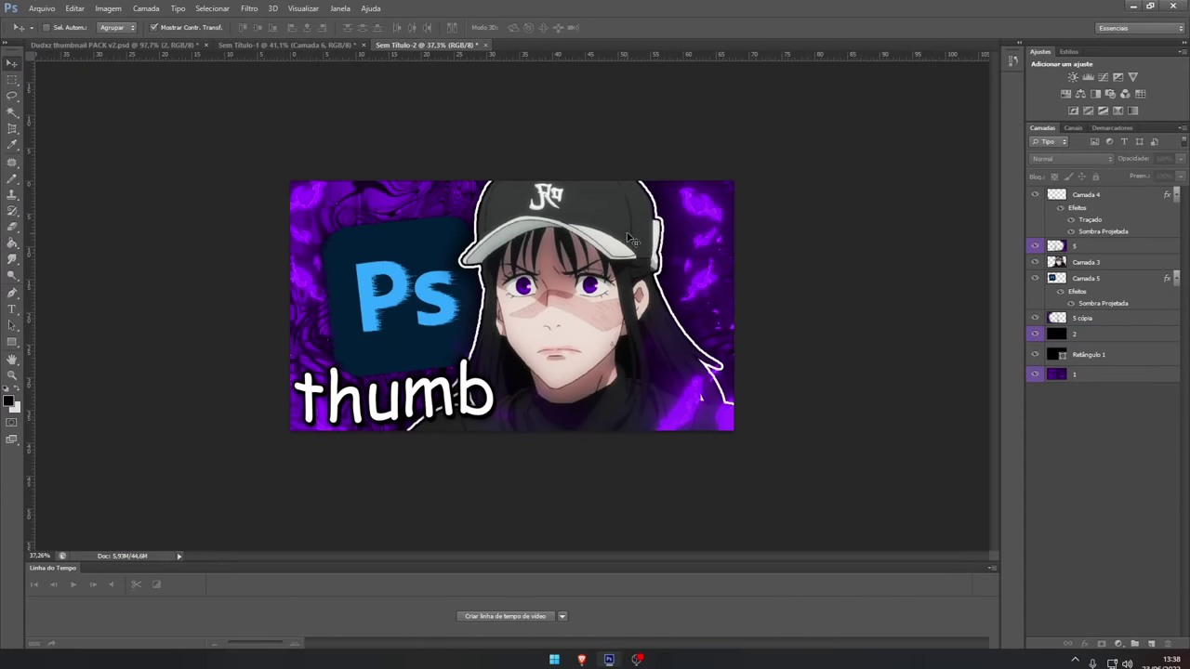
- Add overlay layer 1 from the pack at the top of the layer stack, and merge all thumbnail layers into one
key(ctrl+Tab)
click(1035, 268)
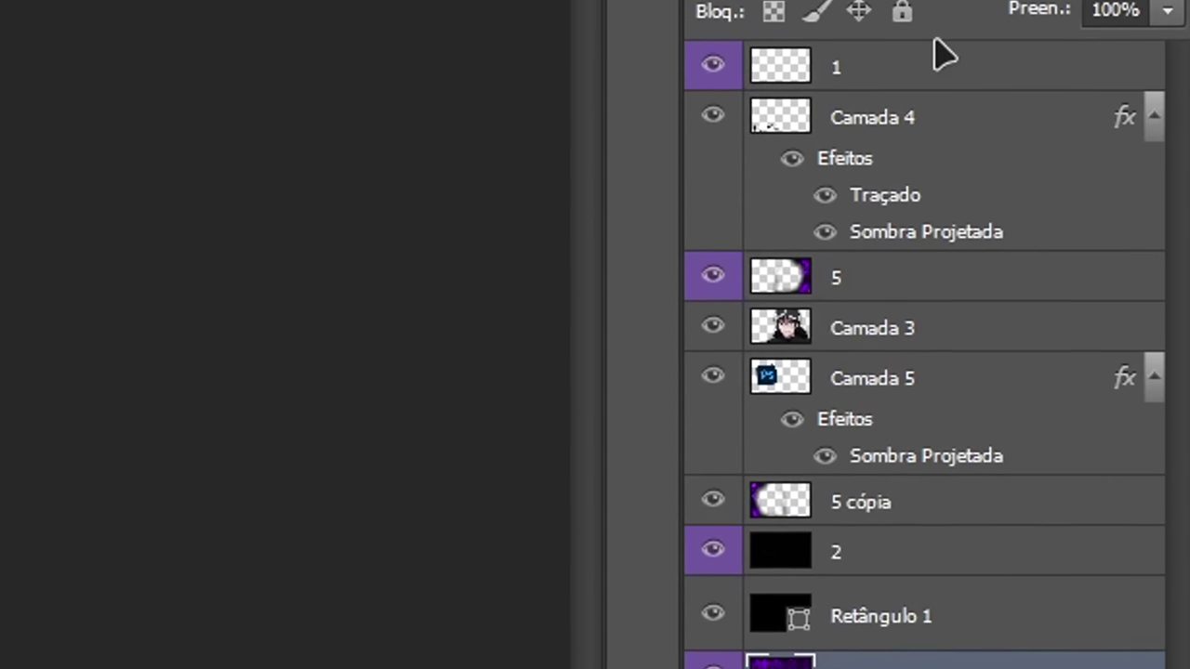
key(ctrl+alt+a)
key(ctrl+e)
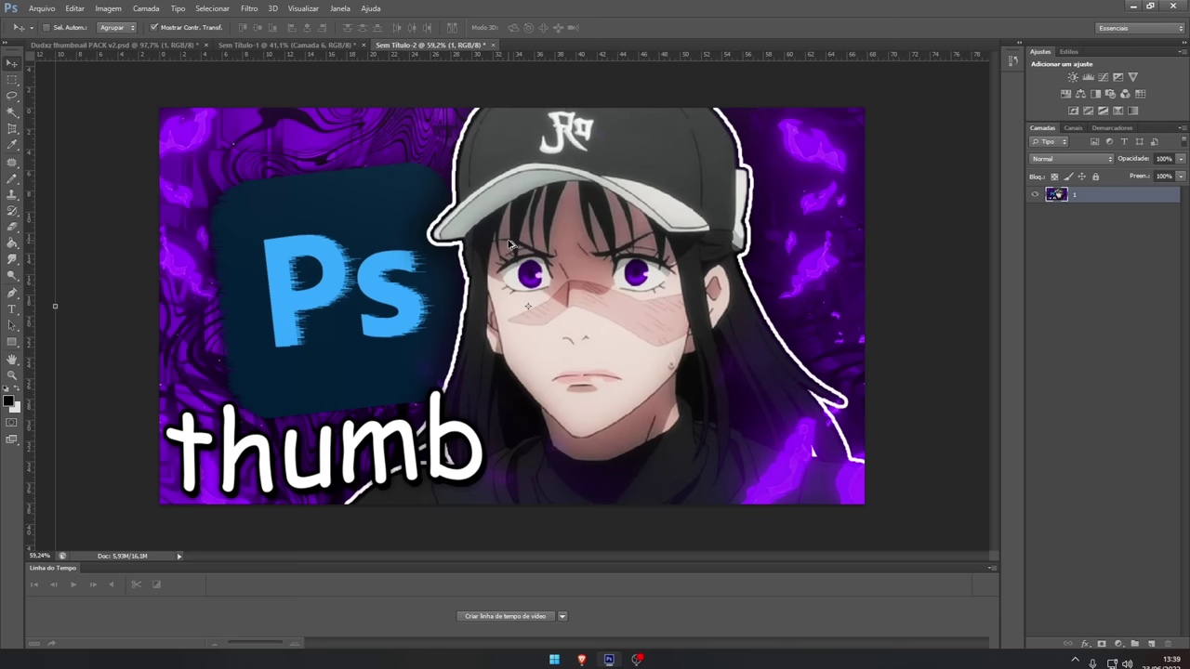
- Adjust the merged thumbnail's Hue/Saturation to hue 4 and saturation 30, leaving Colorize off
key(ctrl+u)
click(838, 462)
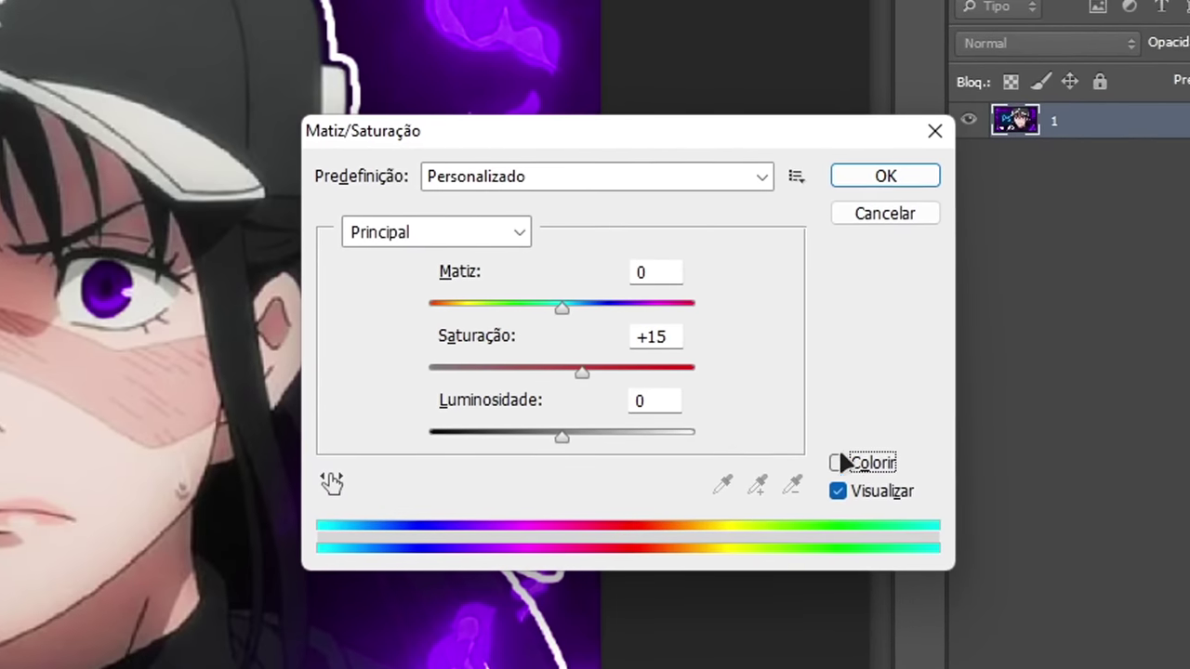
drag(670, 337, 428, 313)
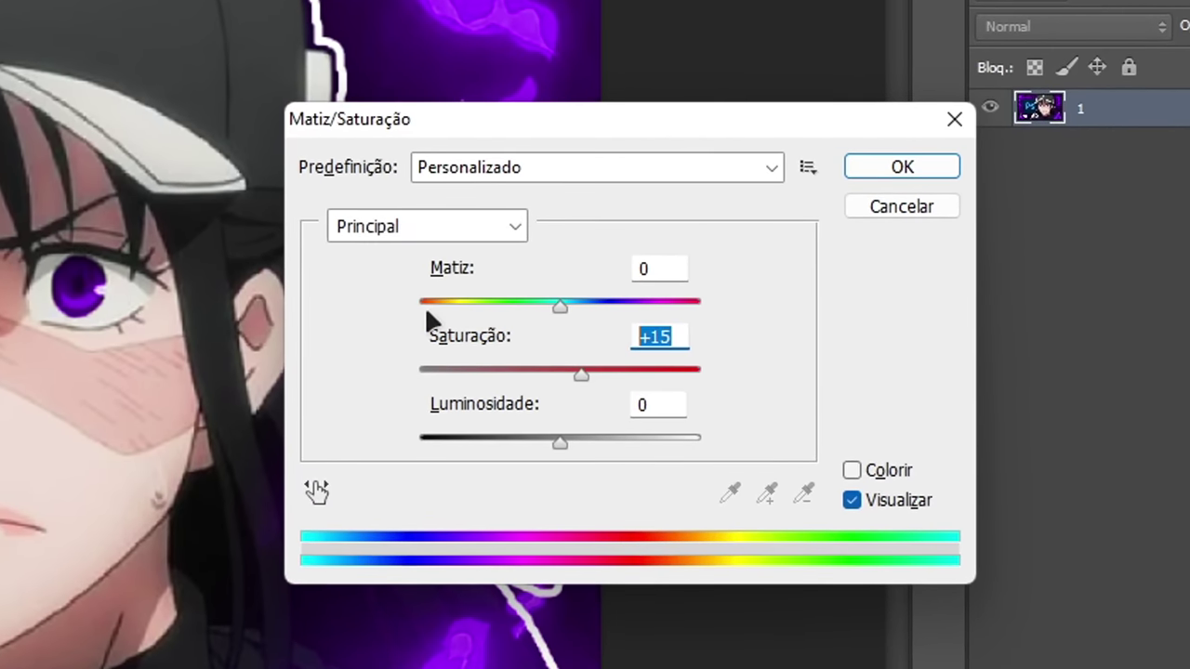
text(30)
drag(672, 337, 266, 333)
text(15)
drag(672, 337, 266, 333)
text(30)
drag(686, 249, 299, 336)
text(4)
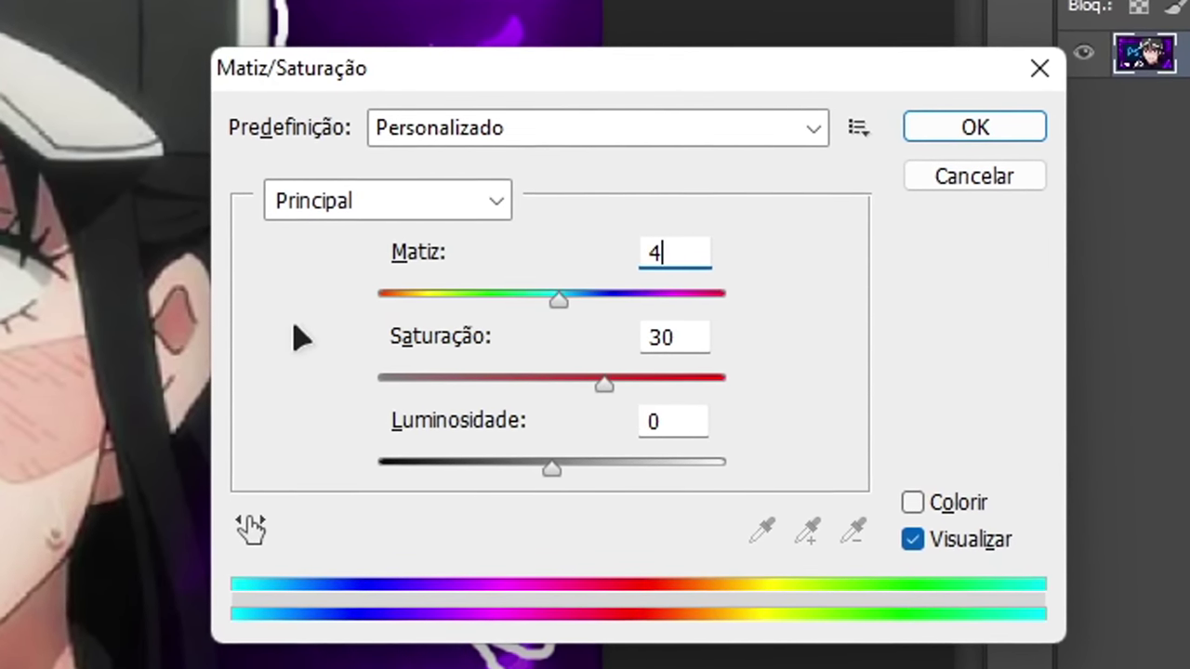
click(981, 128)
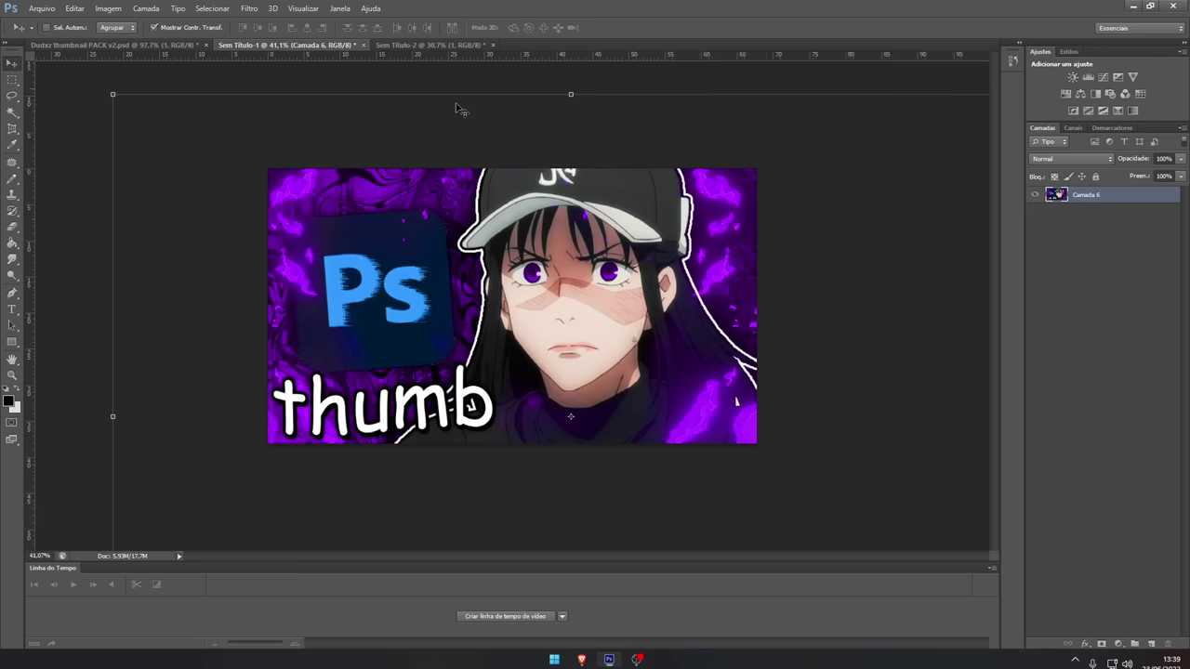
- Compare the colour-adjusted thumbnail with the reference thumbnail in Sem Título-1
click(437, 45)
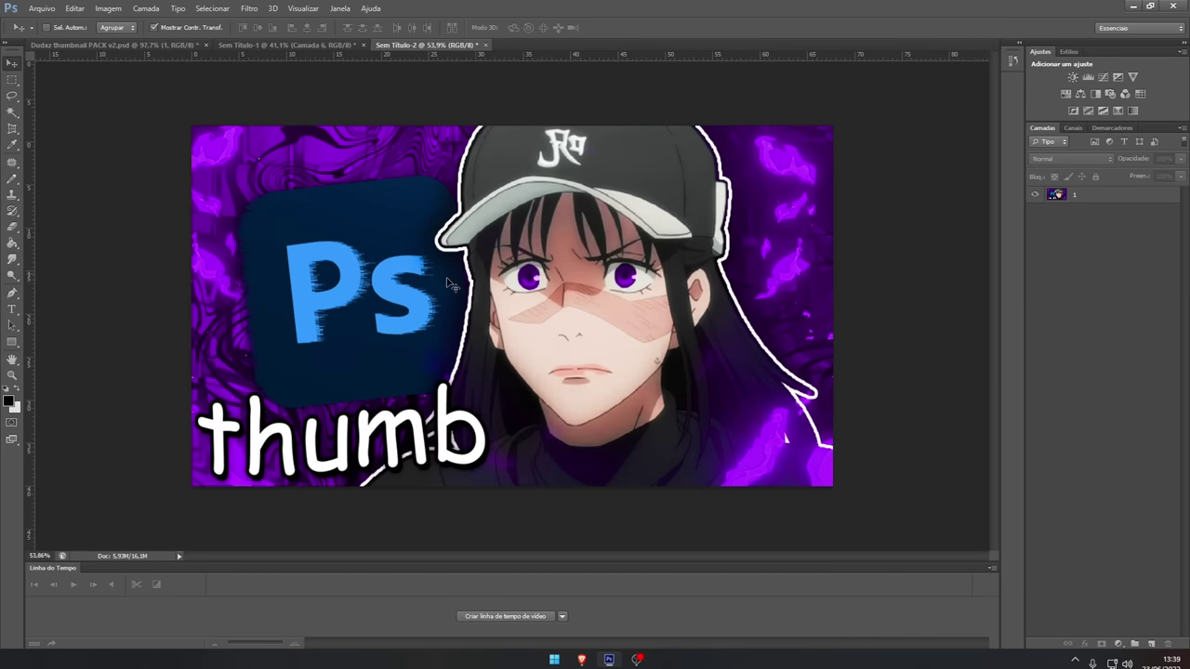
click(275, 45)
key(ctrl+0)
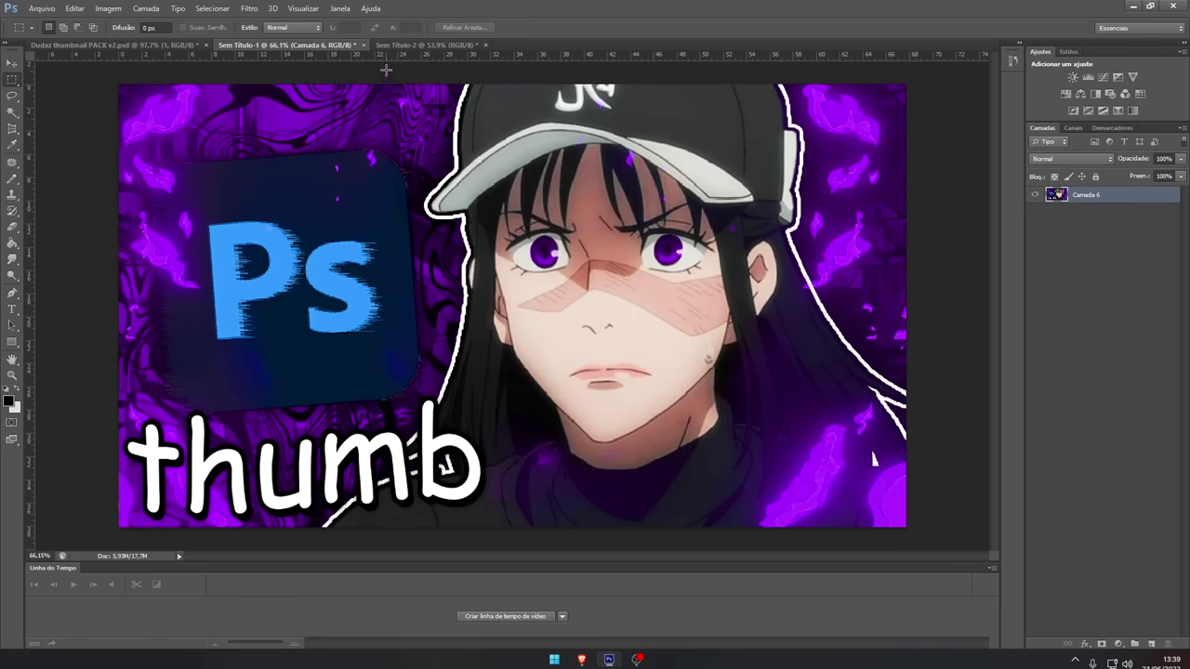
click(423, 44)
scroll(891, 381, down, 4)
drag(271, 177, 574, 490)
click(538, 487)
drag(844, 459, 480, 188)
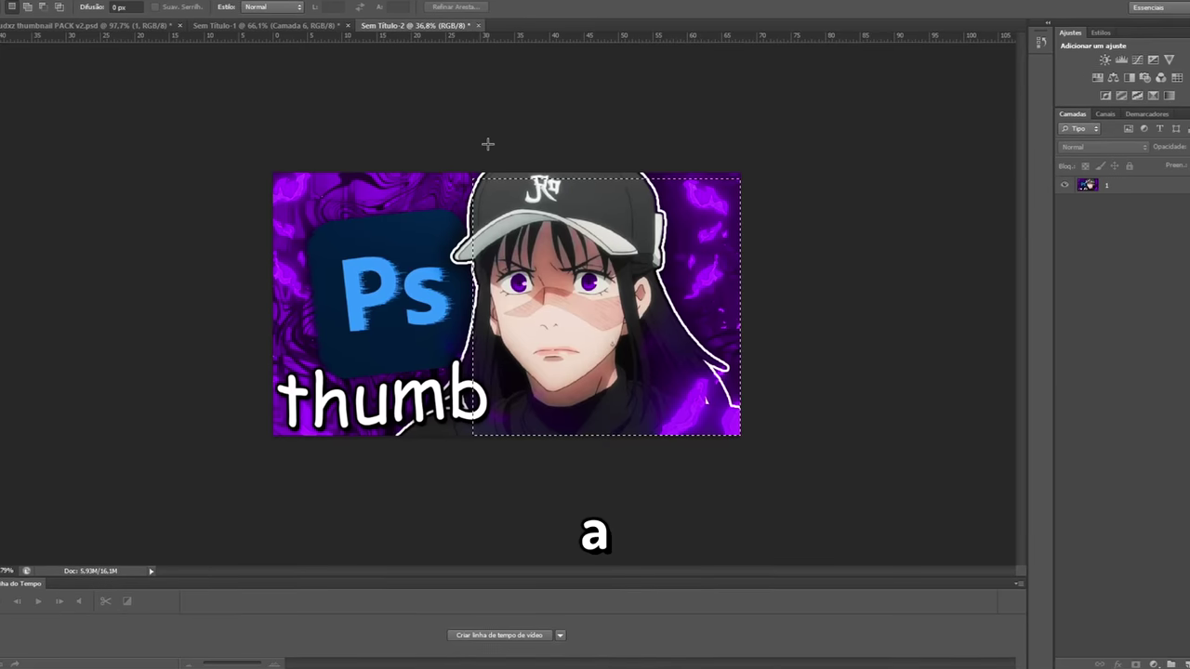
click(834, 436)
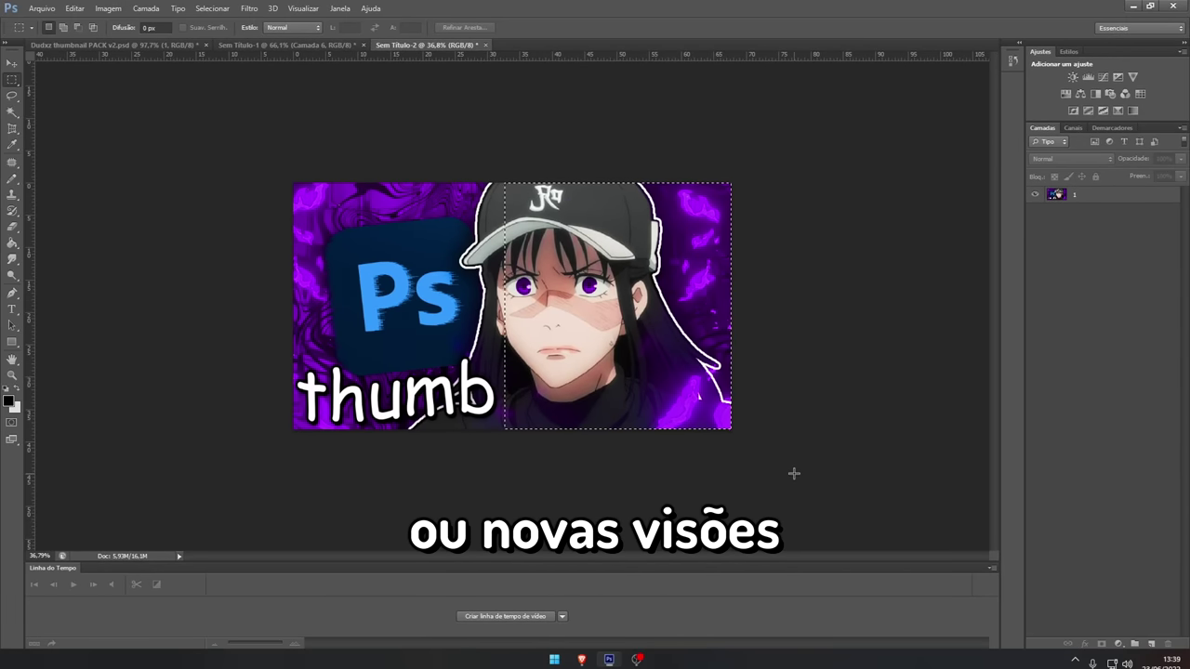
drag(30, 342, 513, 316)
drag(513, 55, 522, 306)
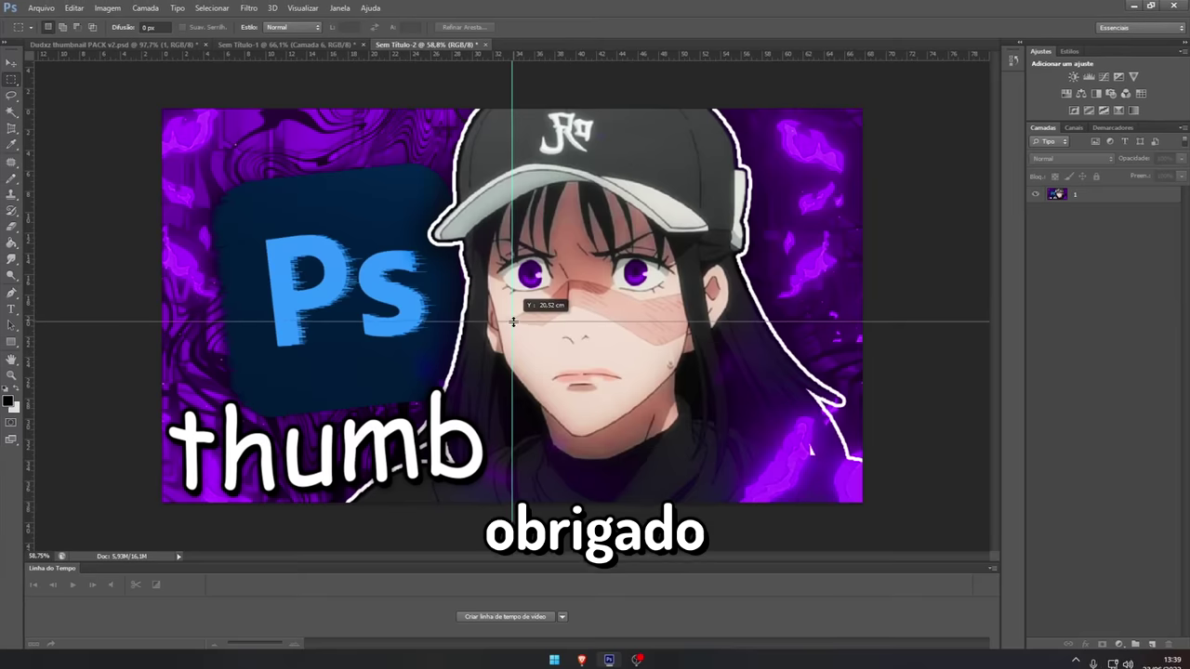
scroll(522, 305, down, 8)
key(ctrl+z)
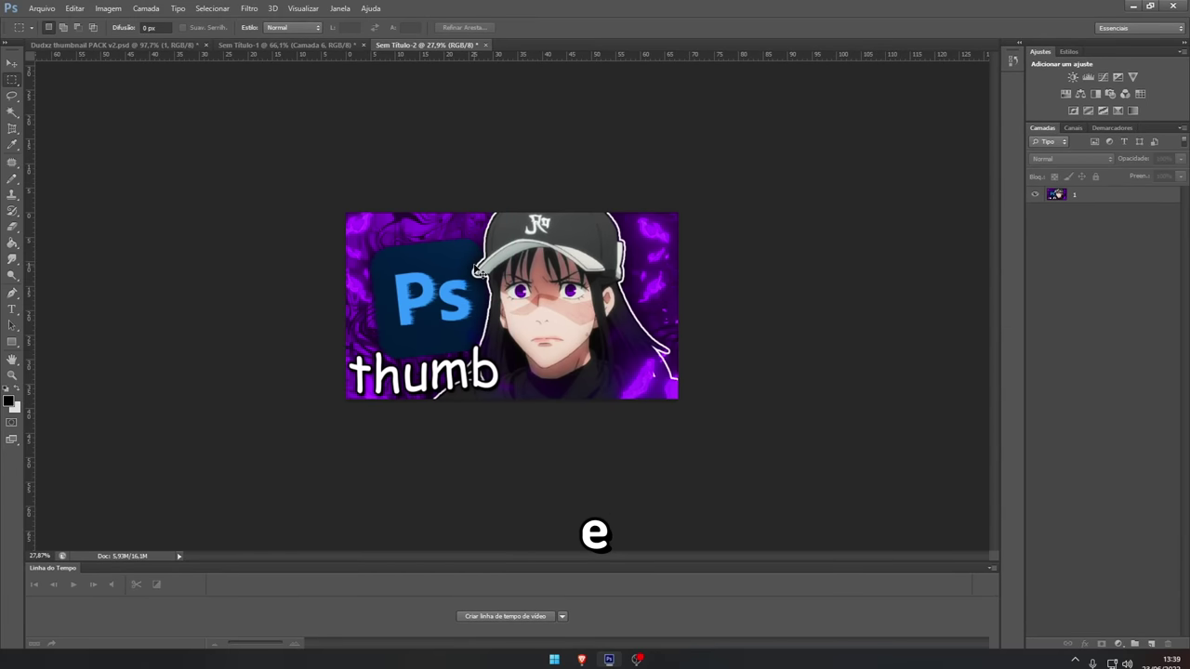